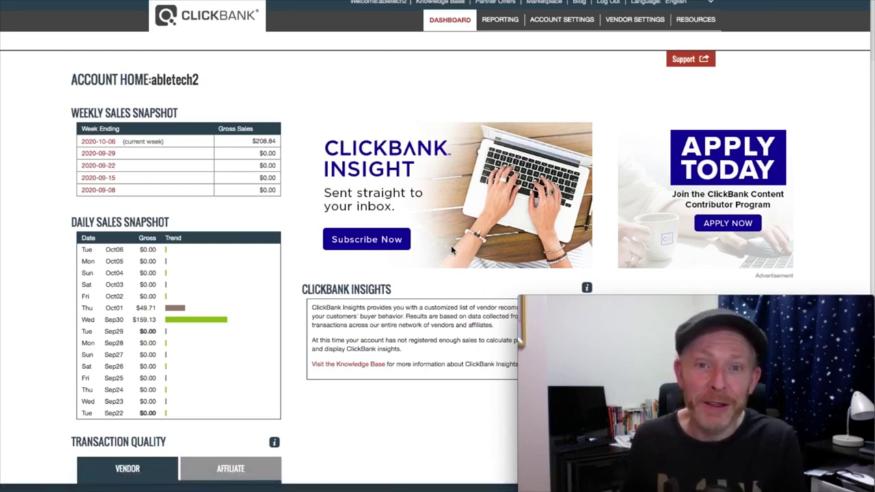
- Open the ClickBank Marketplace, list all products without a keyword, and browse the most popular offers
click(545, 4)
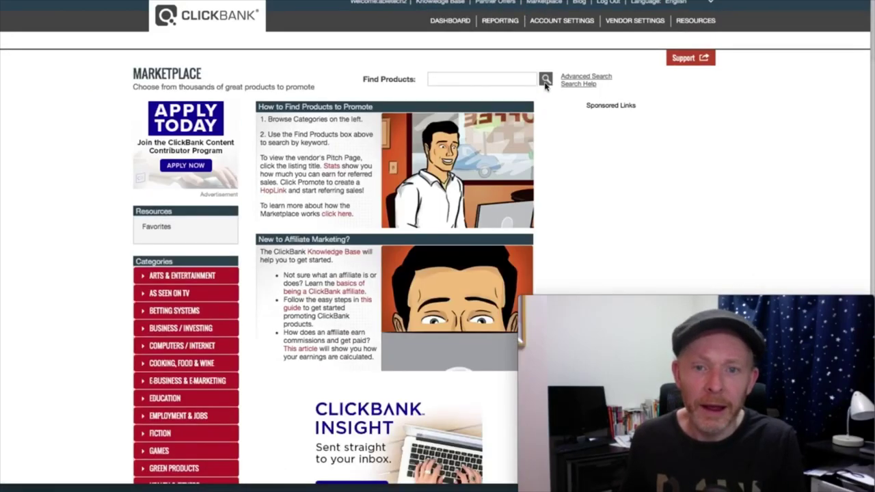
click(545, 80)
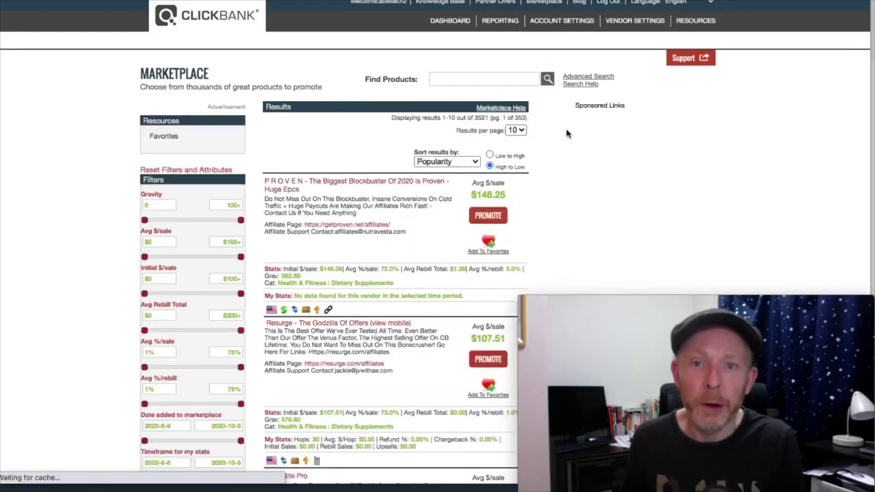
scroll(599, 177, down, 5)
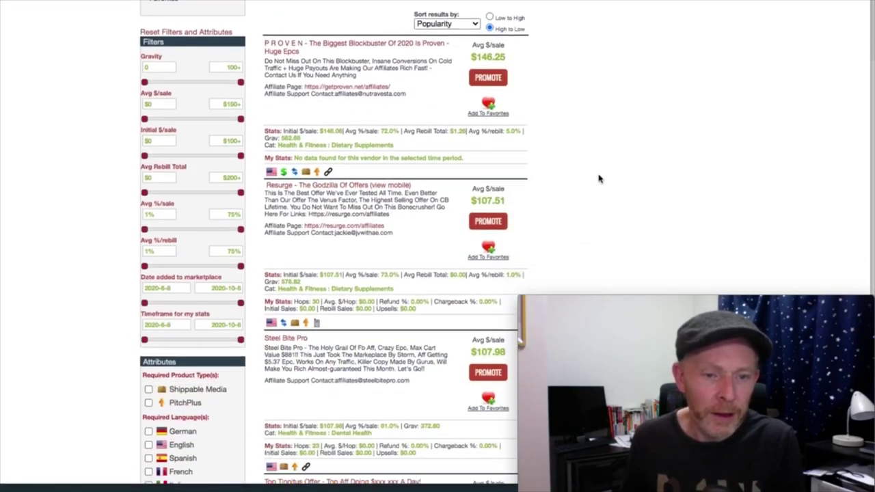
scroll(599, 178, down, 4)
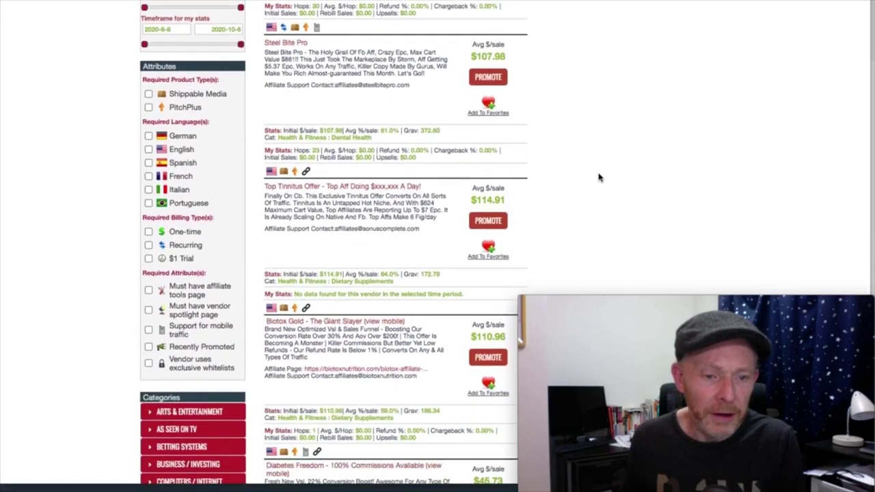
scroll(599, 178, up, 6)
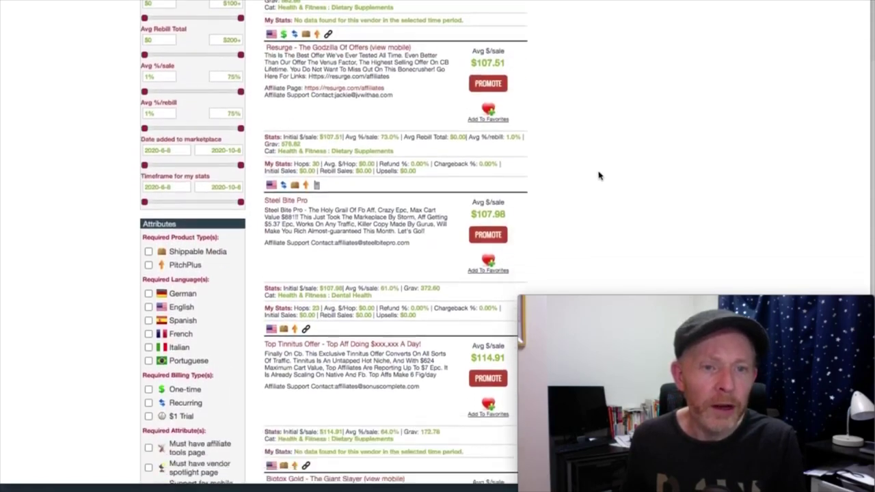
scroll(601, 175, down, 5)
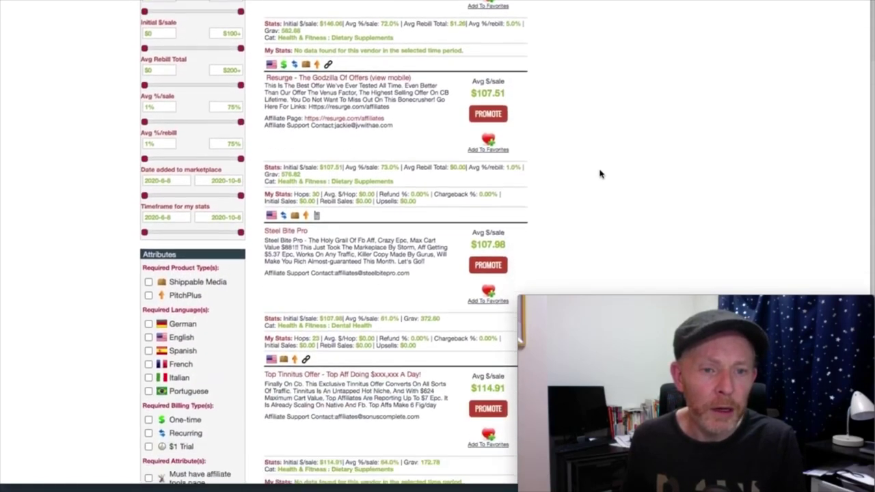
scroll(601, 174, down, 4)
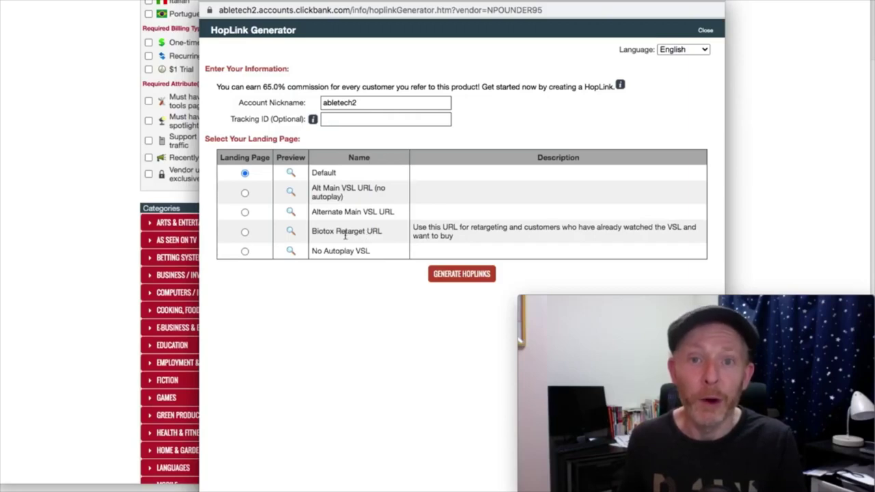
- Choose the Biotox Retarget URL landing page for the HopLink and review its sales page through to the bottle packages
click(245, 232)
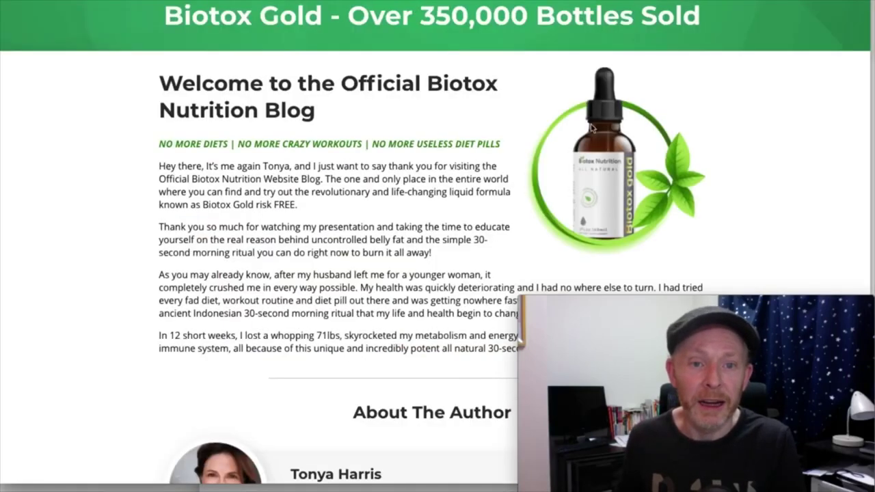
scroll(597, 170, up, 3)
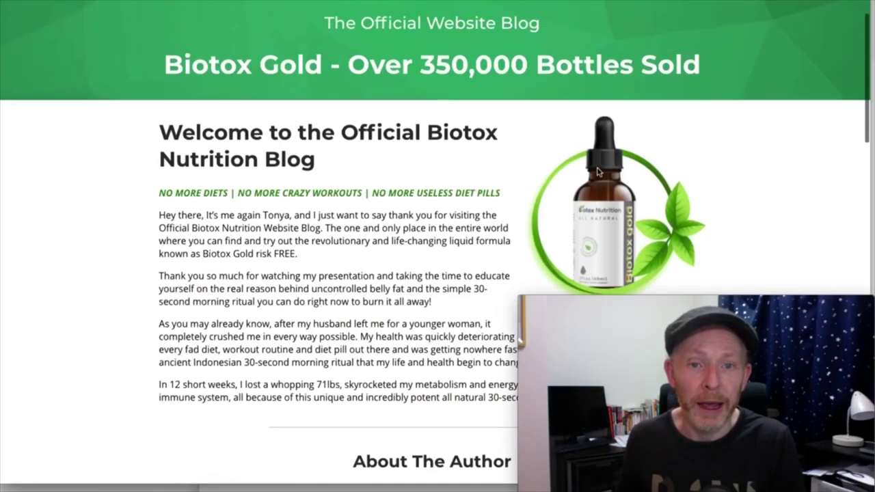
scroll(598, 169, down, 3)
scroll(598, 168, up, 3)
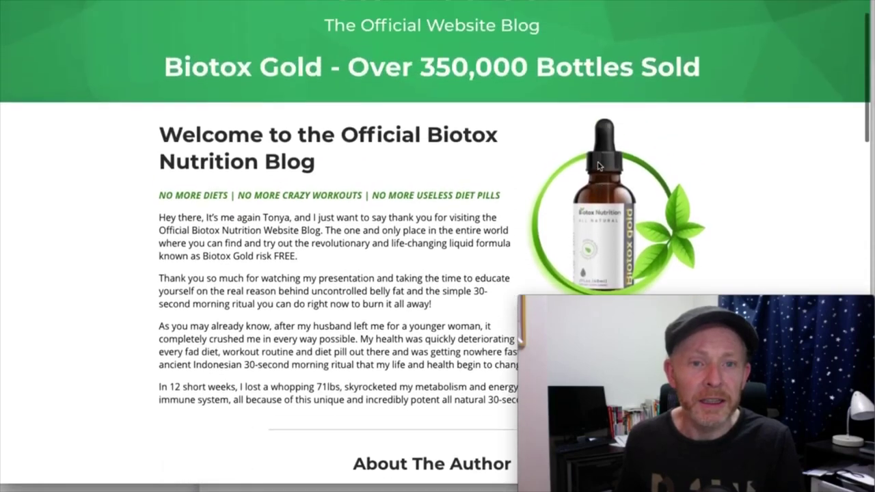
scroll(598, 166, down, 6)
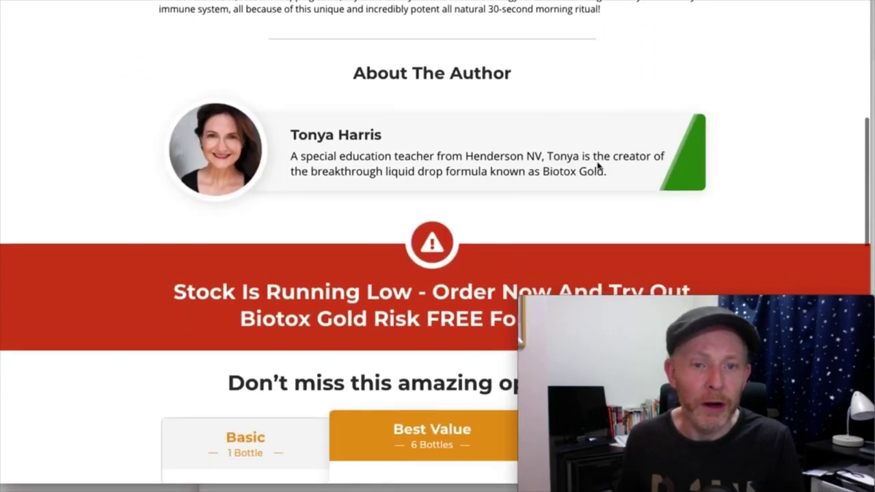
scroll(585, 196, down, 5)
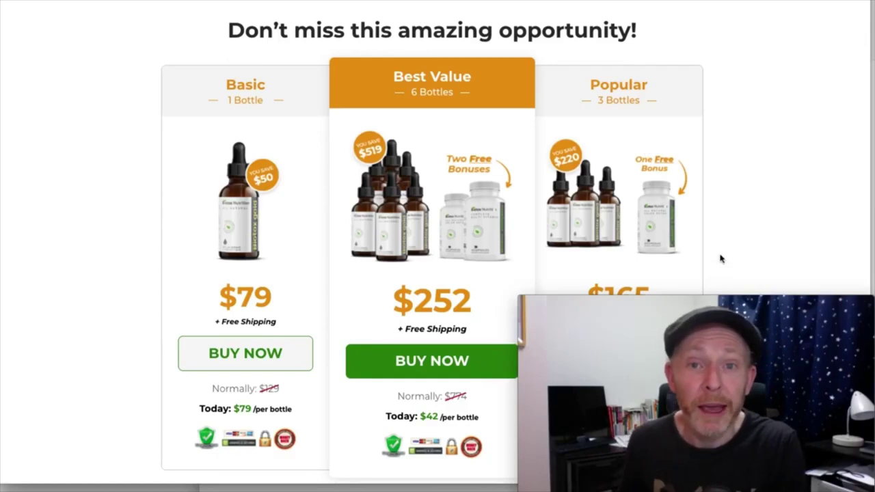
scroll(721, 258, up, 10)
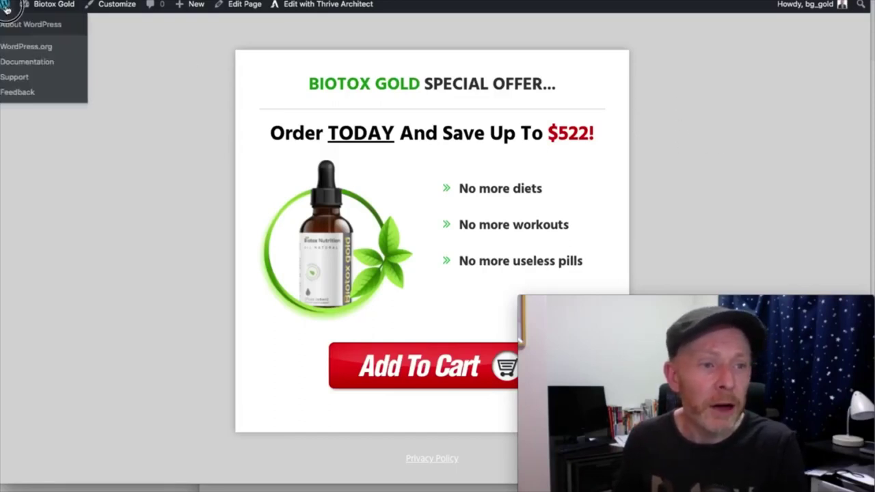
- In the WordPress reading settings, set the static homepage to the Biotox Gold page and save the changes
click(5, 5)
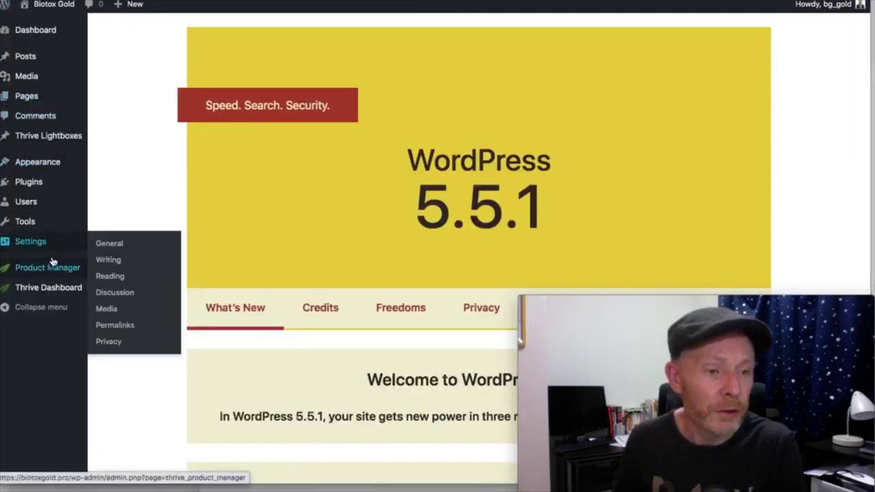
click(110, 276)
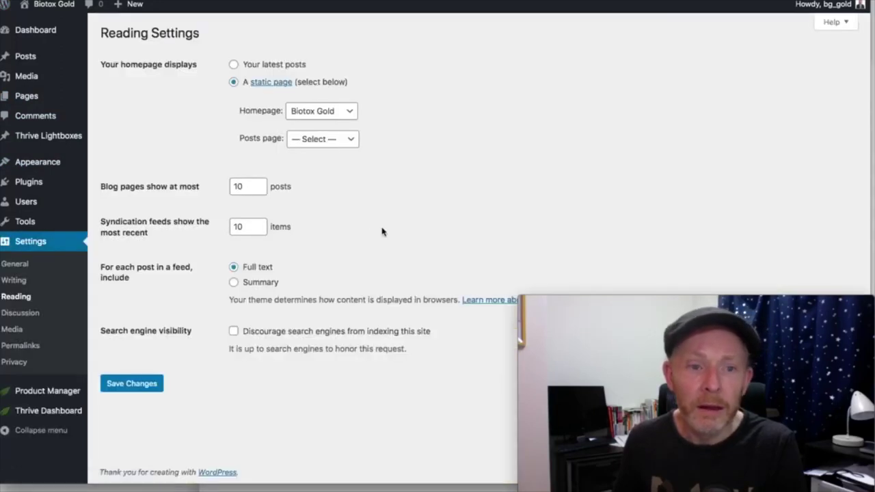
click(325, 113)
click(322, 122)
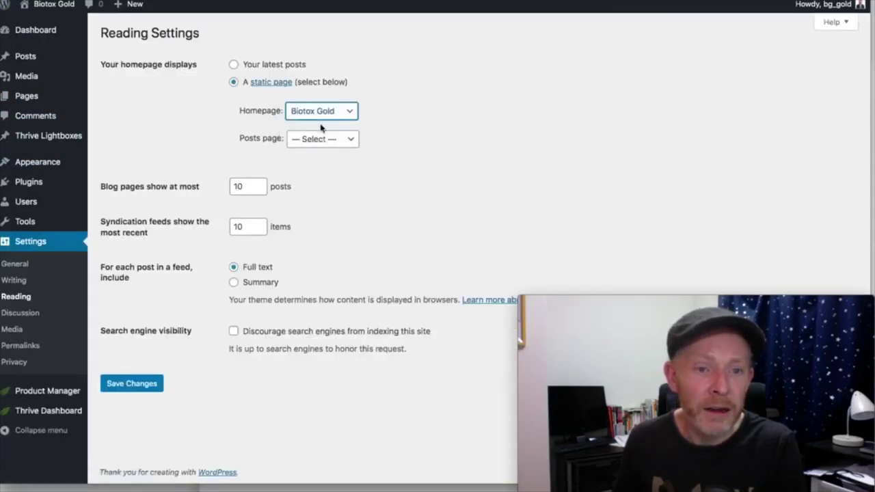
click(158, 385)
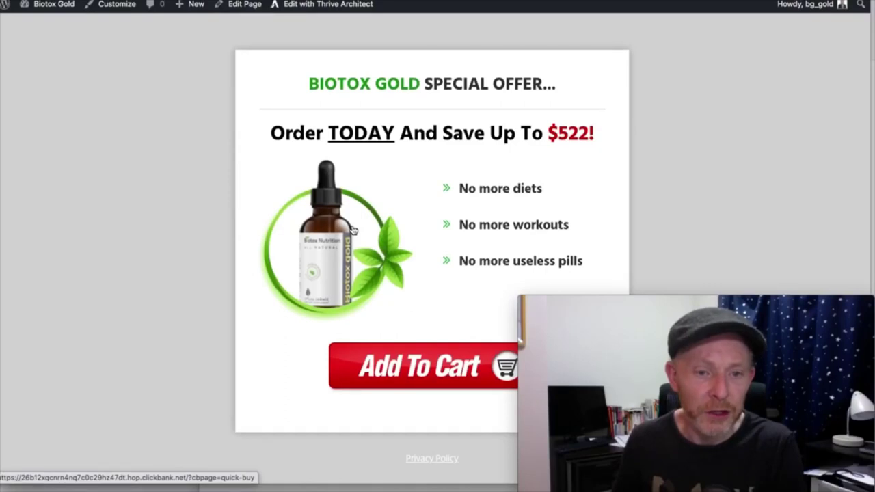
- Test the Add To Cart link on the Biotox Gold page and continue to the order form for the 6-bottle package
click(438, 373)
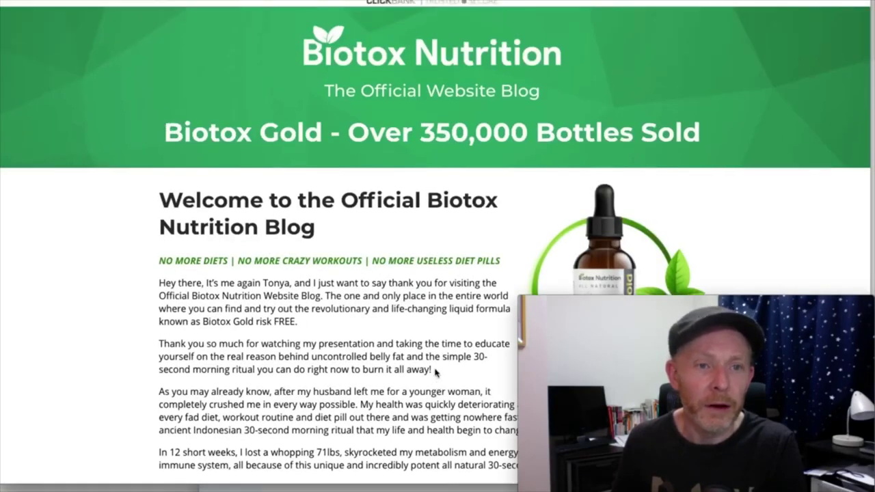
scroll(435, 372, down, 12)
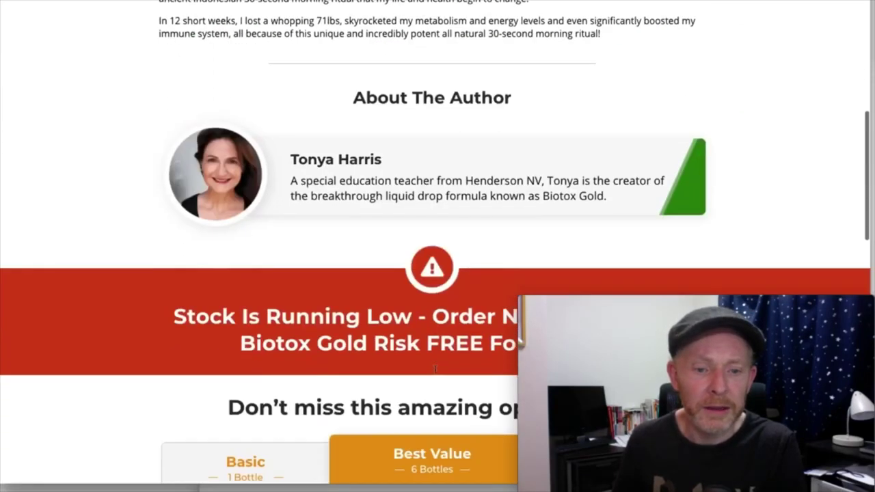
click(435, 371)
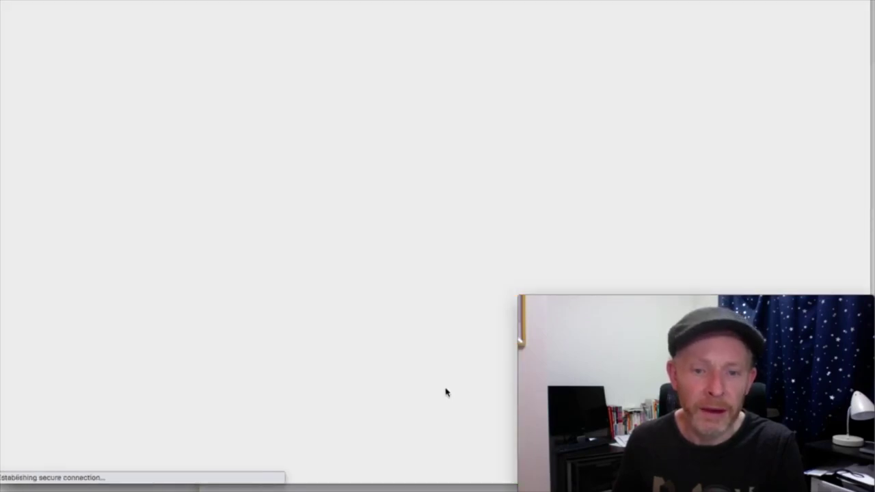
- Check the affiliate nickname credited at the foot of the order form, and return to the start of the form
scroll(445, 386, down, 10)
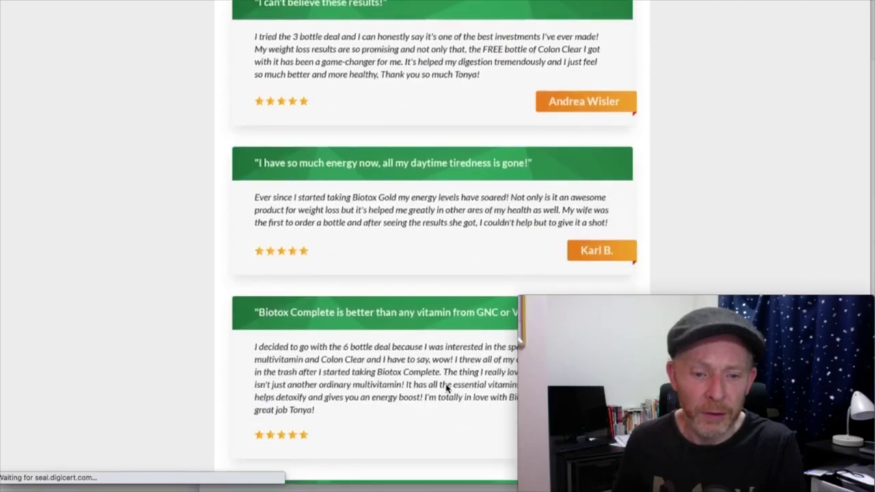
scroll(445, 386, down, 8)
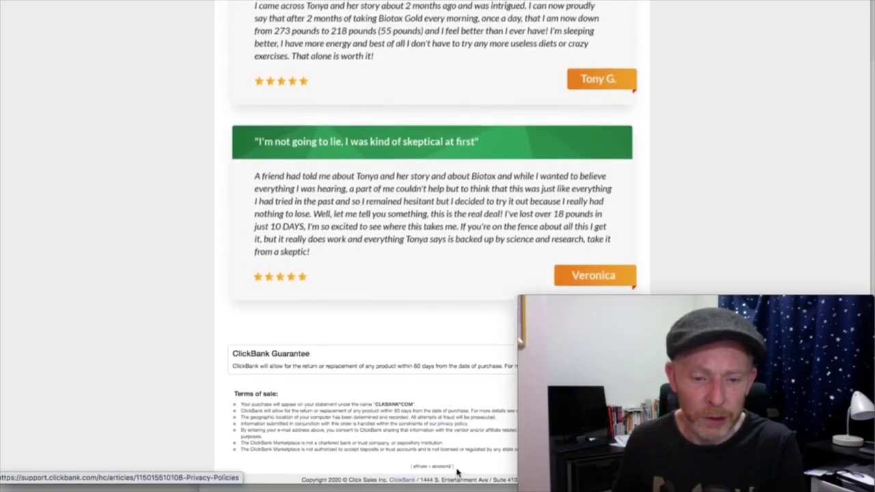
double_click(445, 466)
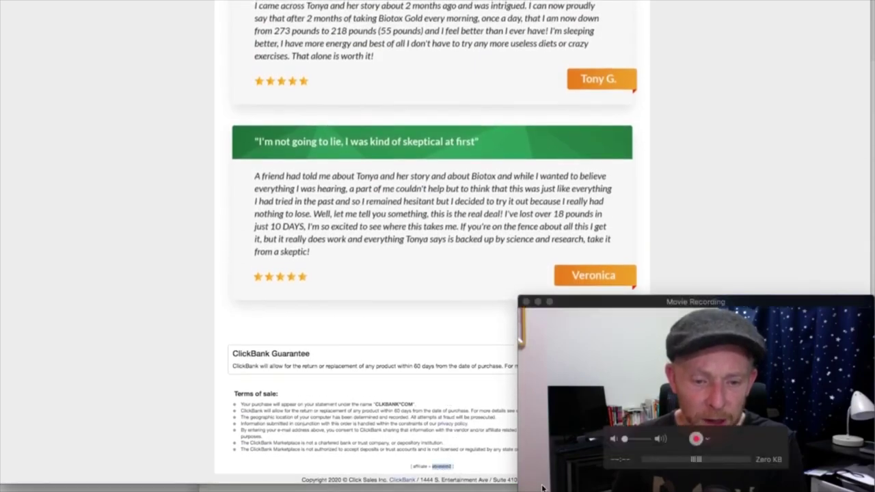
scroll(469, 472, up, 15)
scroll(470, 465, up, 3)
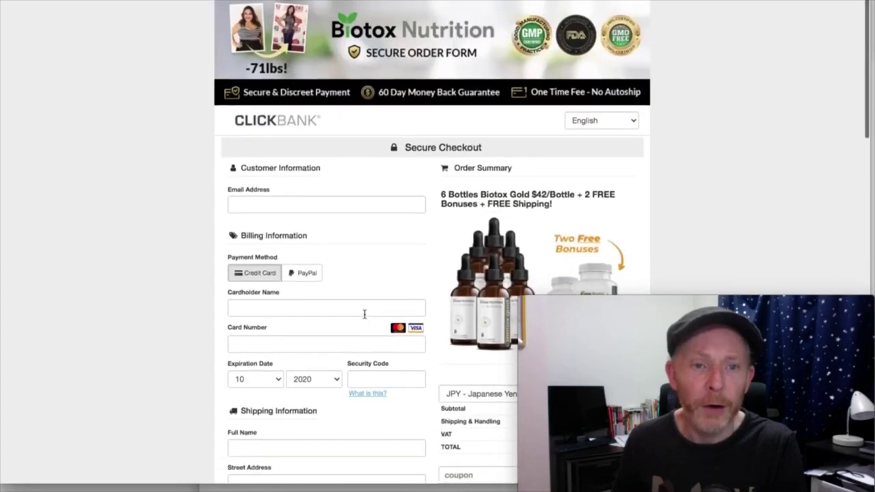
- Trigger the order form's exit coupon offer and dismiss it without accepting the discount
mouse_move(61, 1)
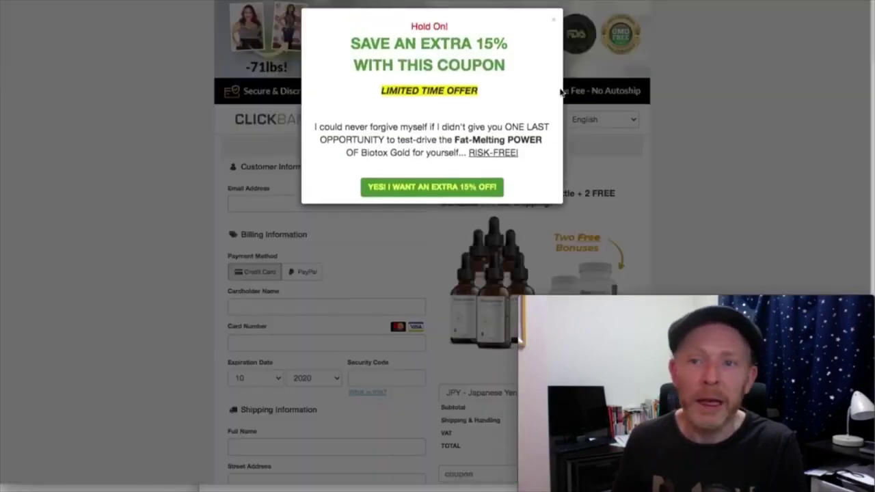
click(554, 23)
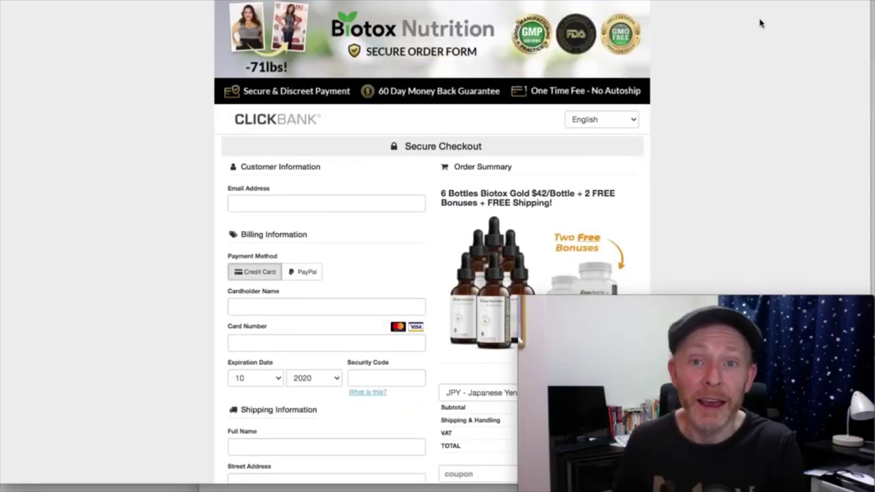
scroll(758, 34, down, 1)
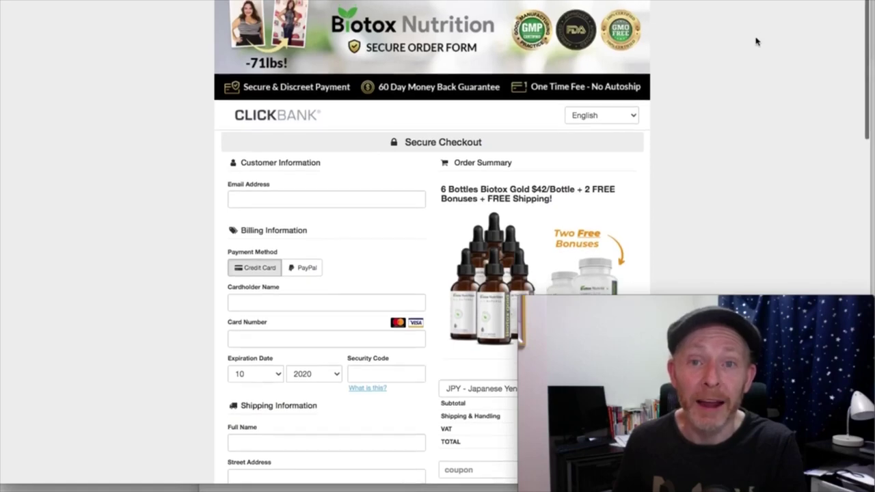
scroll(757, 41, down, 1)
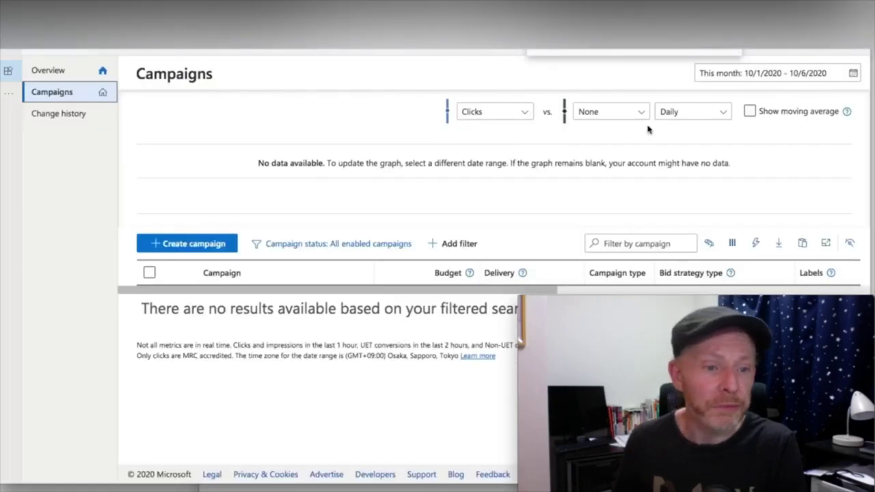
- In Microsoft Advertising, create a campaign with the goal Visits to my website and the ad type Search ads
click(215, 244)
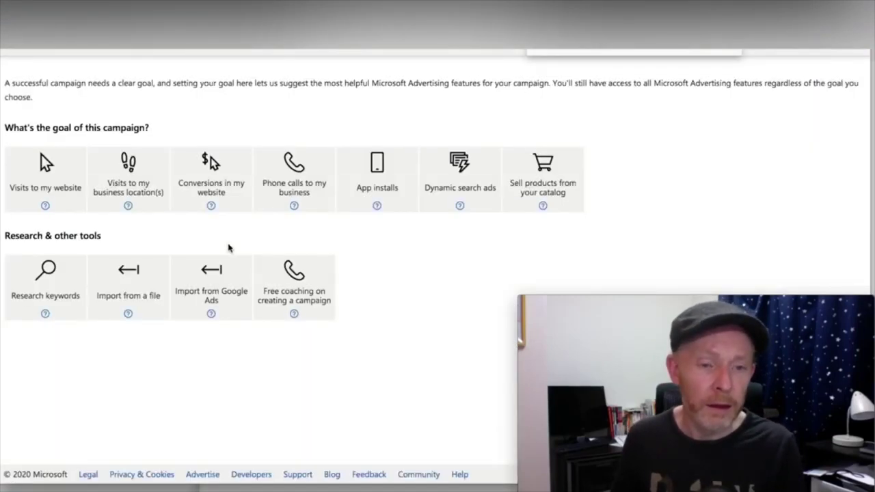
click(68, 199)
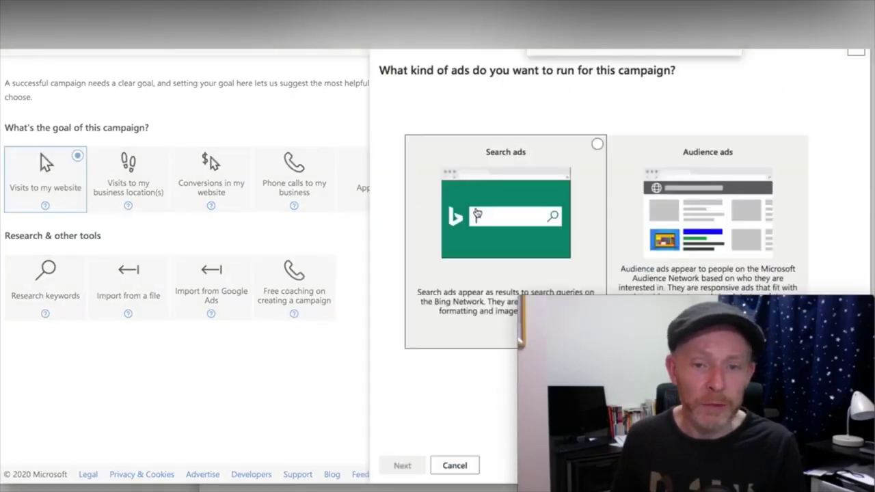
click(437, 223)
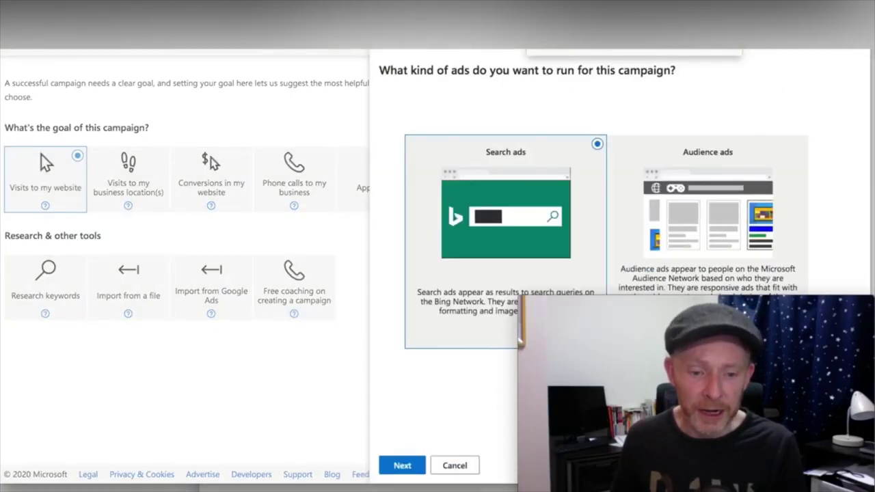
click(412, 468)
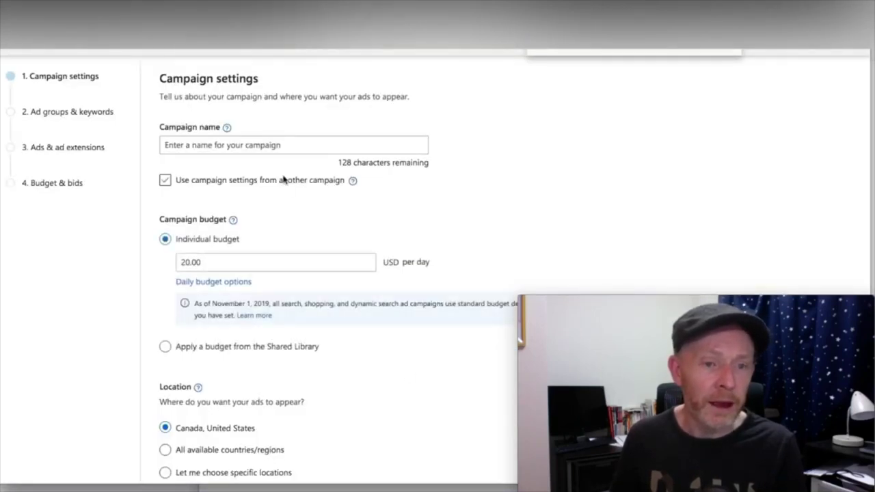
- Name the campaign BioGold and set its individual daily budget to 50 USD
click(285, 145)
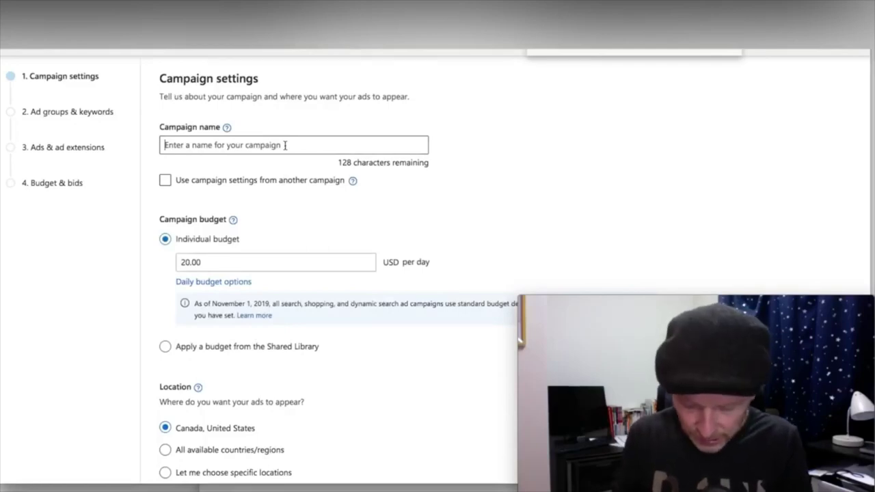
text(BioGold)
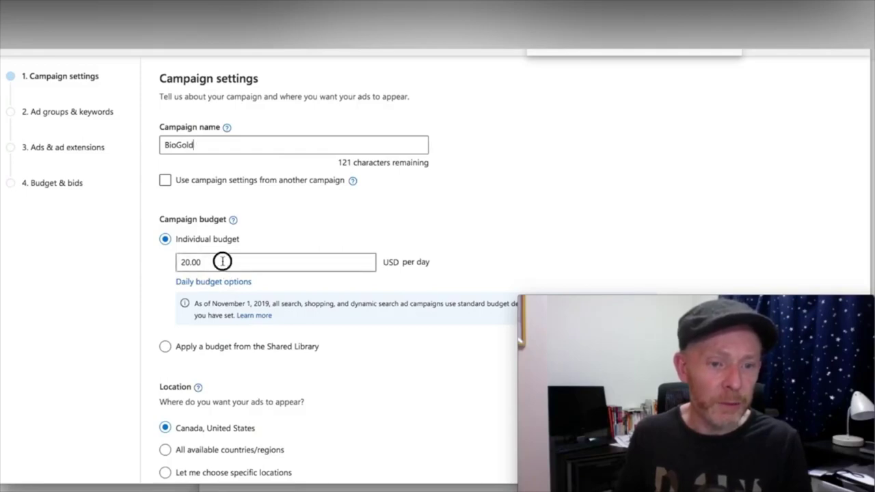
drag(221, 261, 127, 260)
text(50)
scroll(128, 259, down, 4)
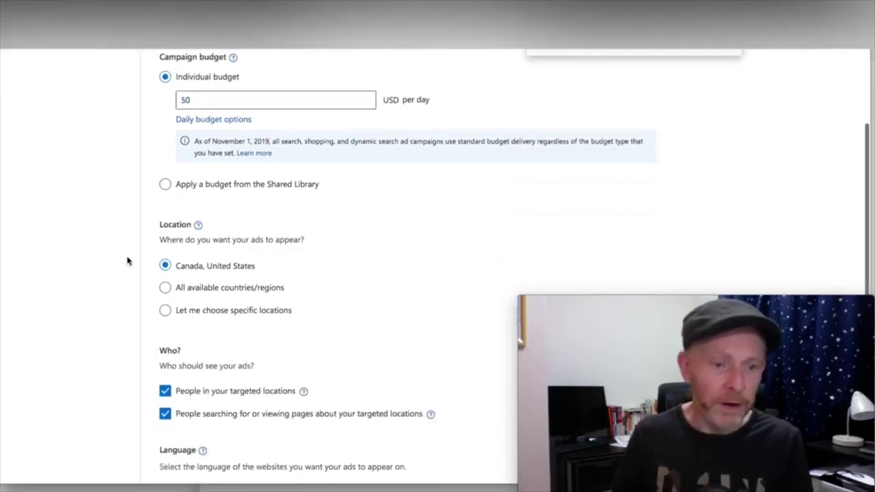
- Restrict the campaign's location targeting to the United States as a specific location
click(205, 221)
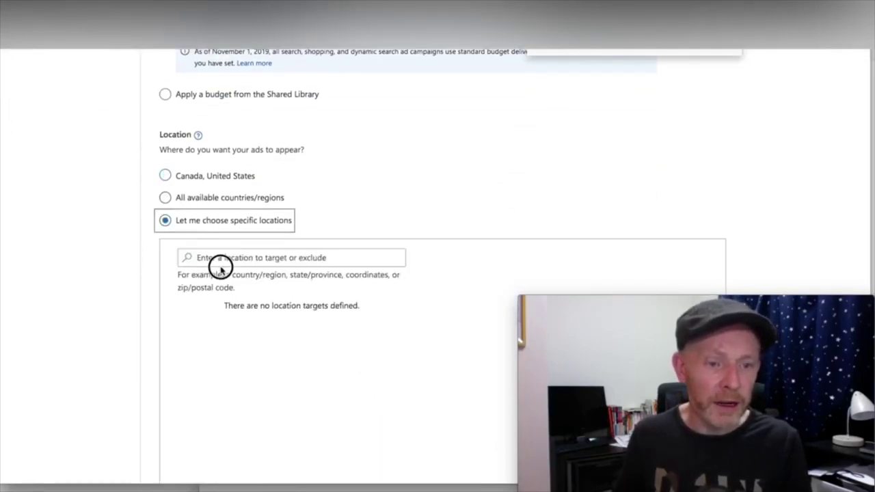
click(222, 260)
text(united states)
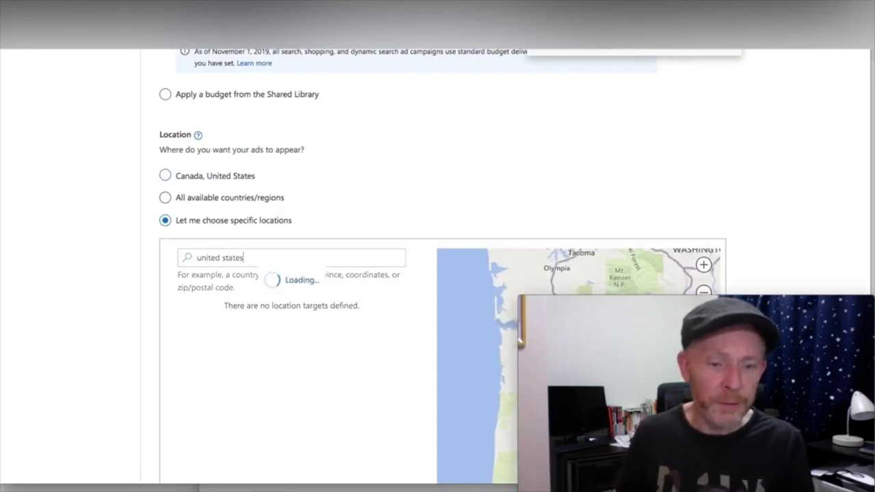
click(355, 279)
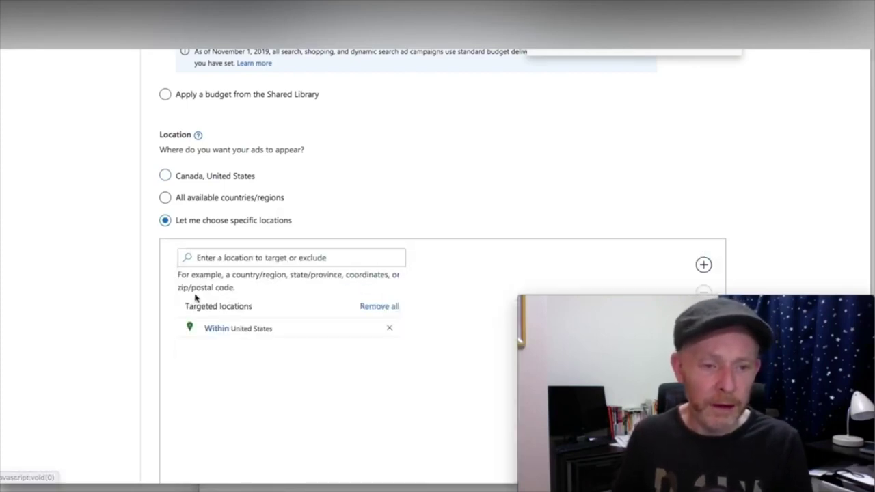
- Exclude people searching for or viewing pages about the targeted locations, then save the campaign settings and continue to ad groups
scroll(154, 292, down, 5)
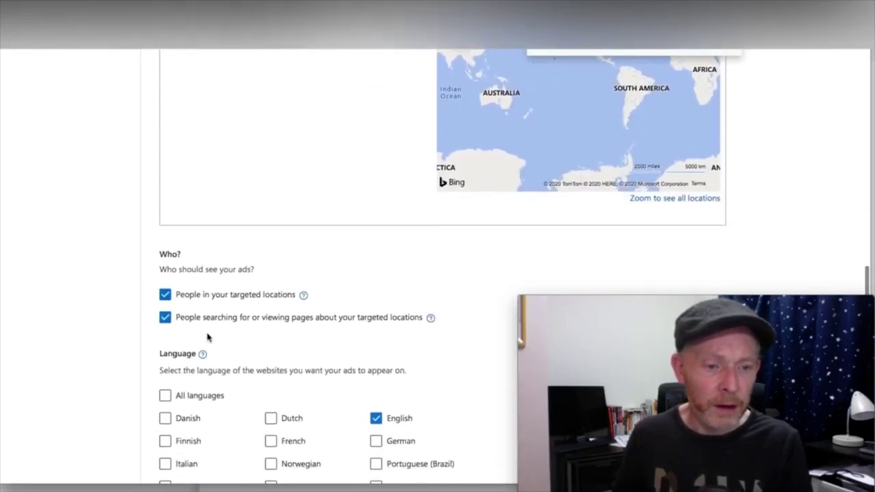
click(165, 317)
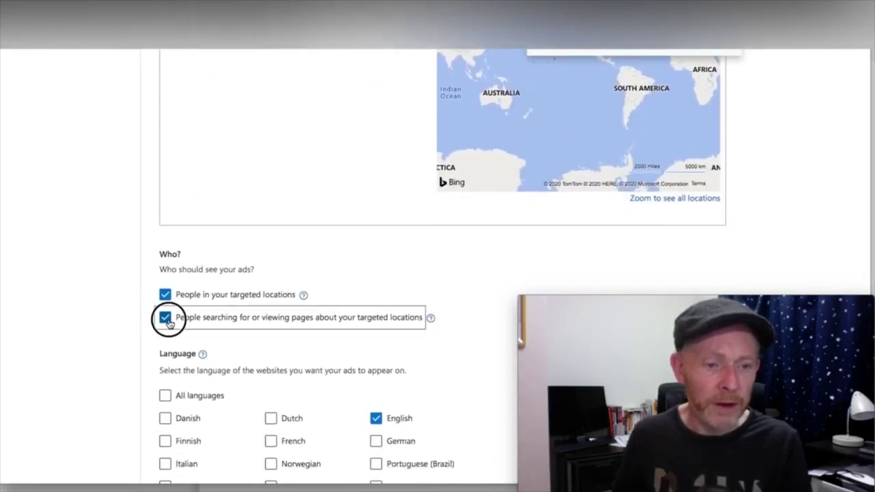
click(117, 325)
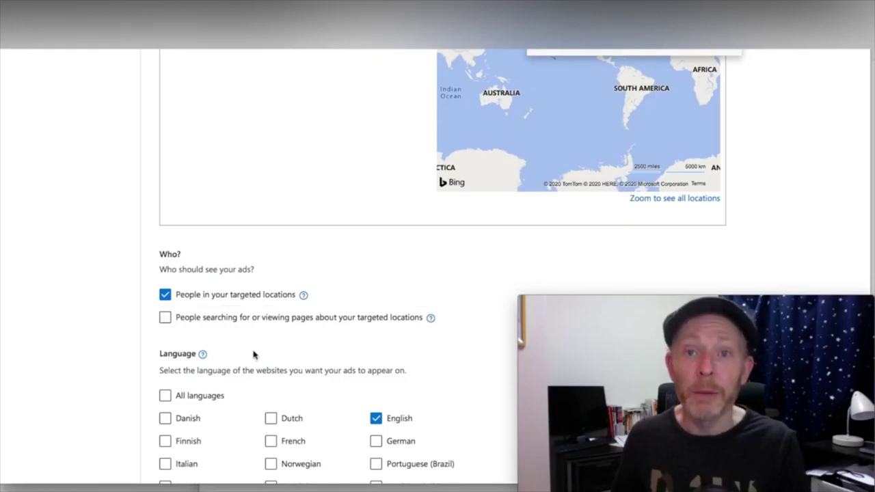
scroll(253, 354, down, 1)
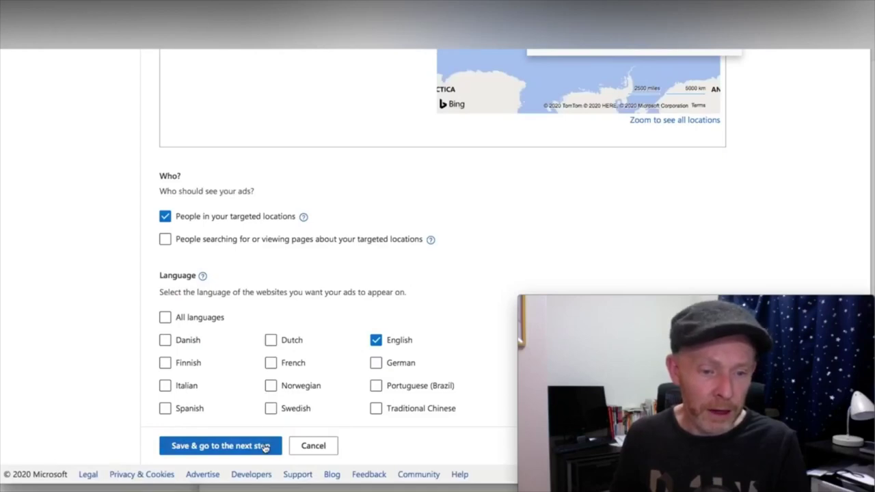
click(265, 447)
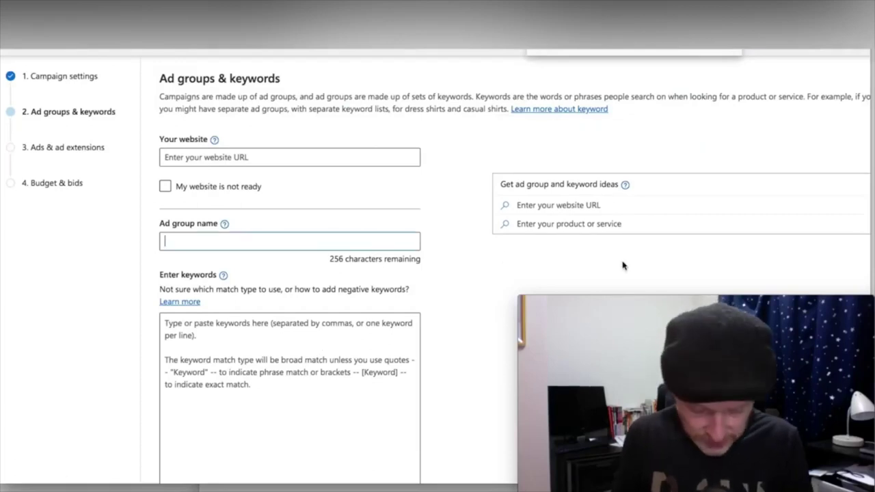
- Name the ad group BioGold, add the exact-match keyword [biotox gold], and save to continue to ads
text(BioGold)
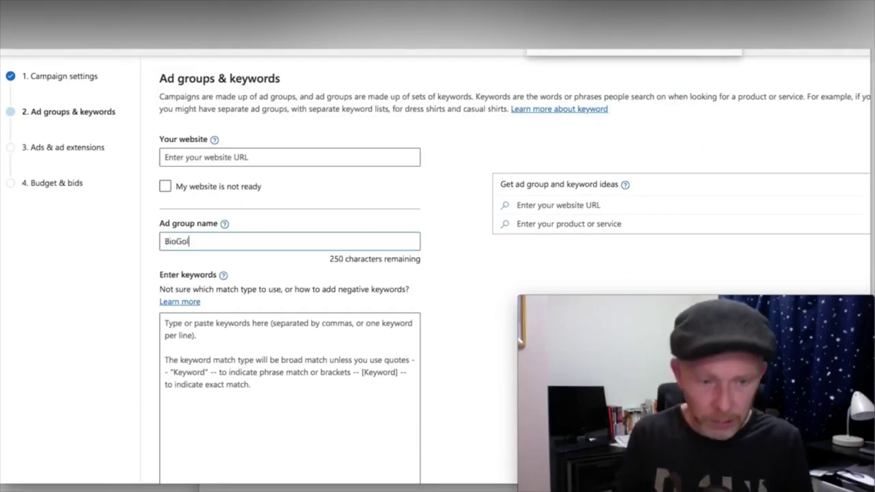
click(165, 324)
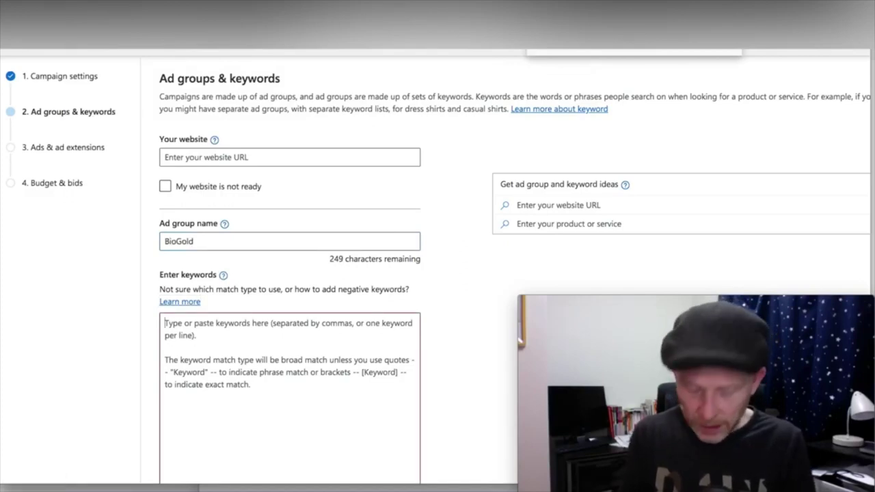
text(t)
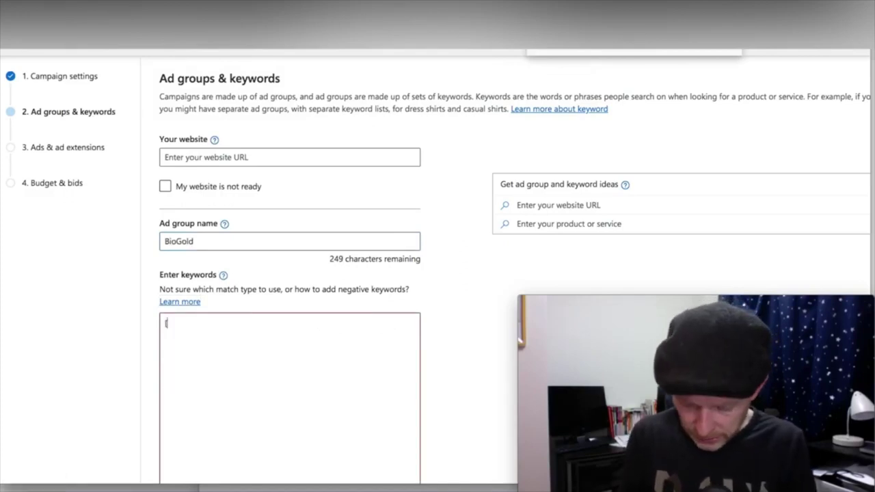
text(biotox gold)
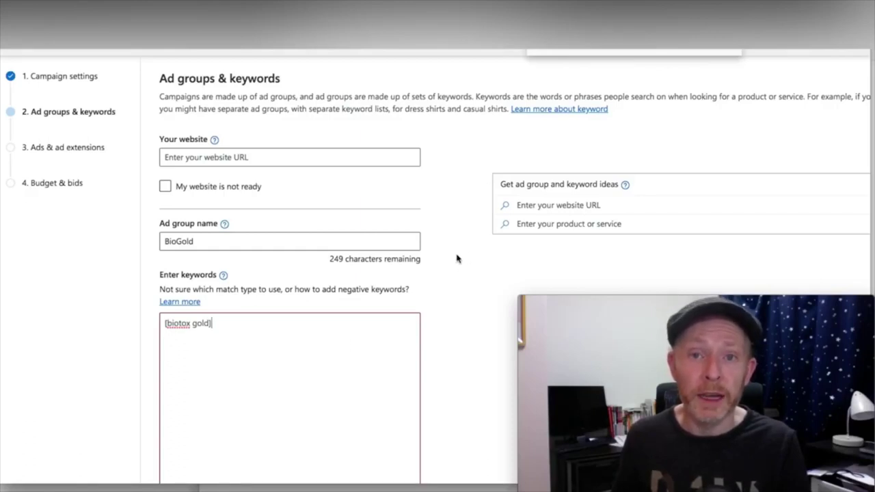
scroll(457, 259, down, 3)
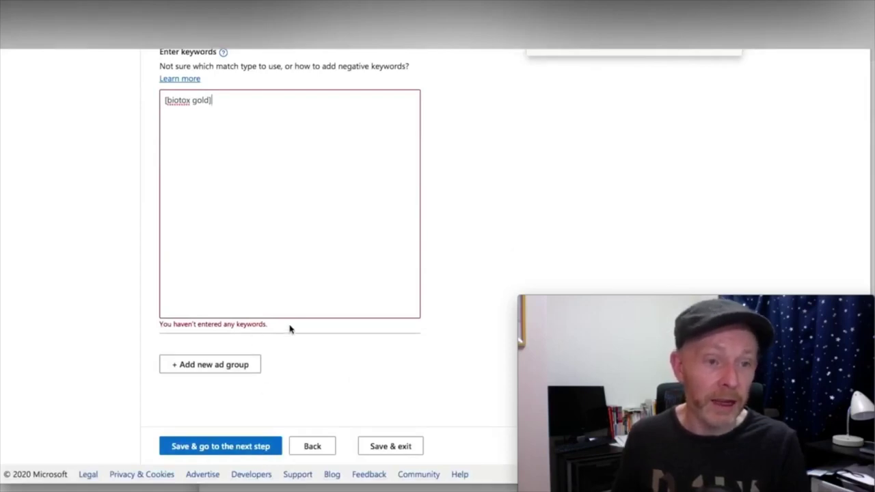
key(shift+Tab)
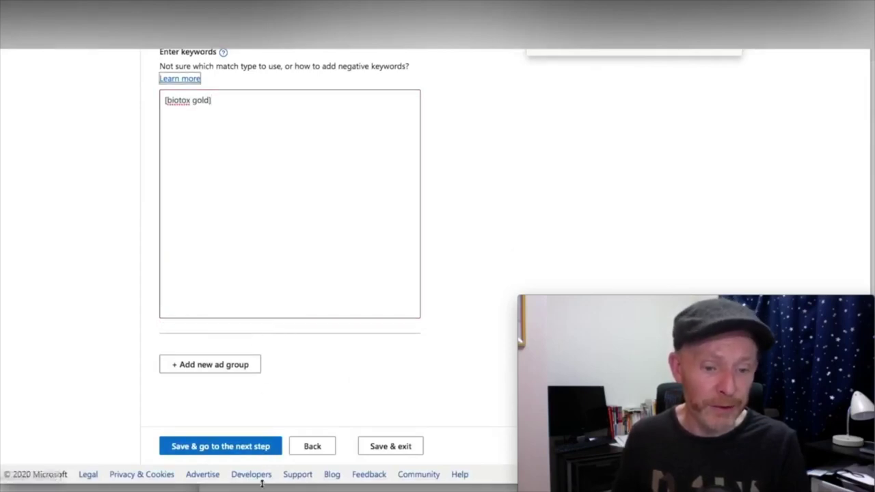
scroll(261, 449, right, 1)
click(261, 449)
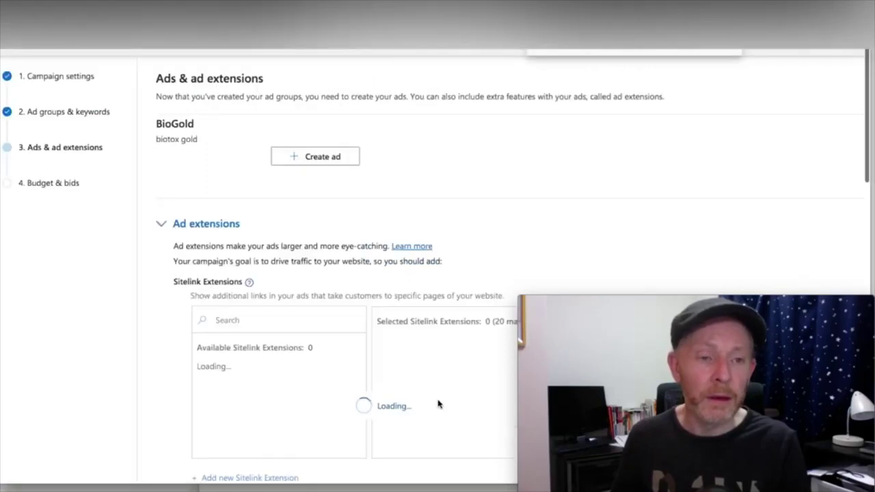
- Create an expanded text ad and set its final URL to biotoxgold.pro, copied from the landing page's address
click(354, 156)
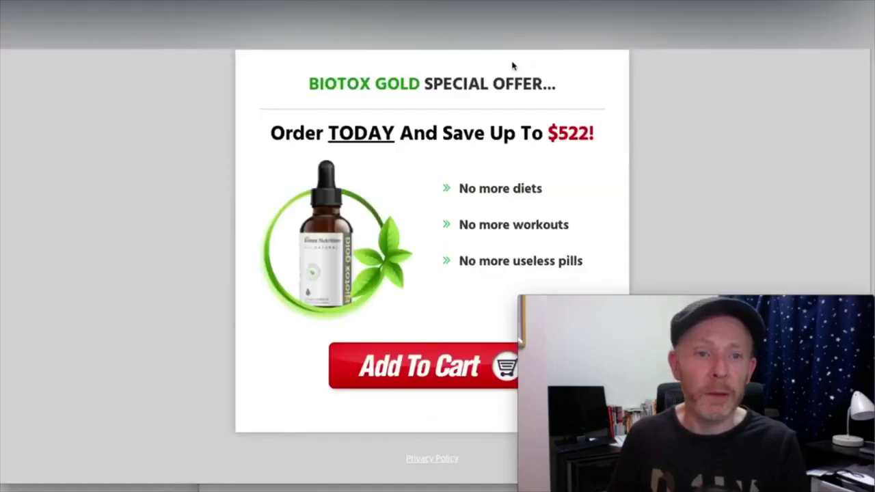
right_click(383, 49)
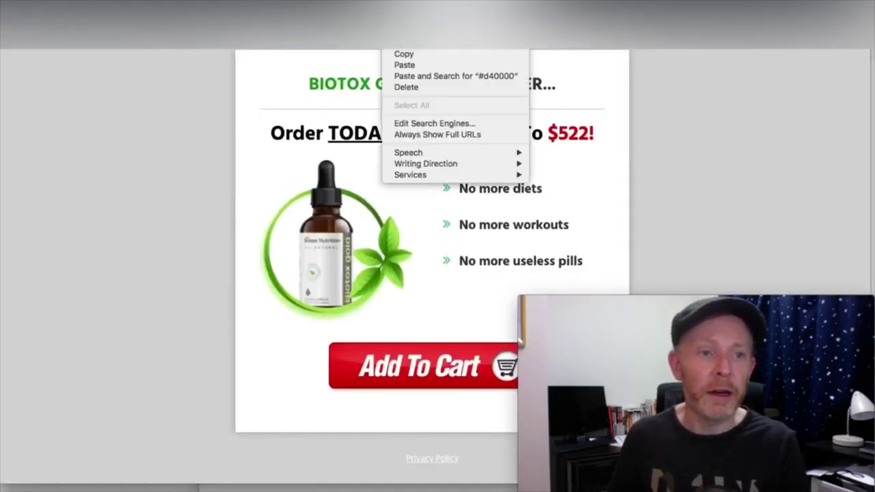
click(445, 55)
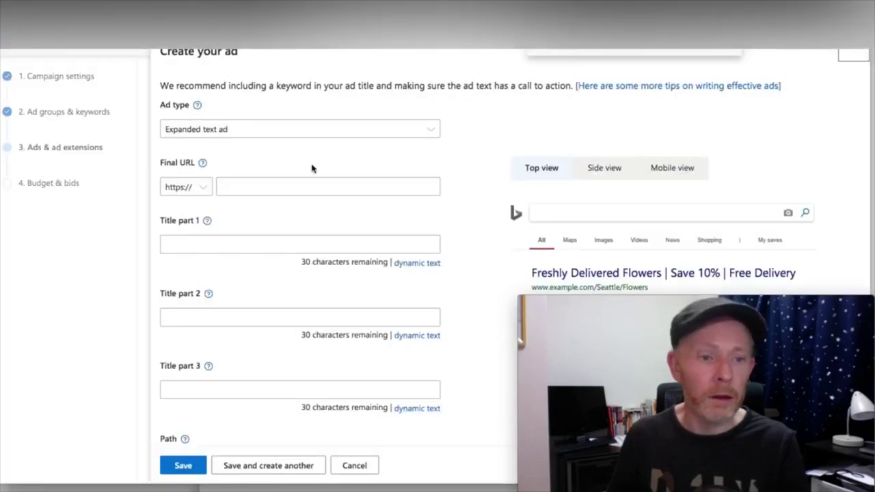
click(312, 185)
right_click(313, 184)
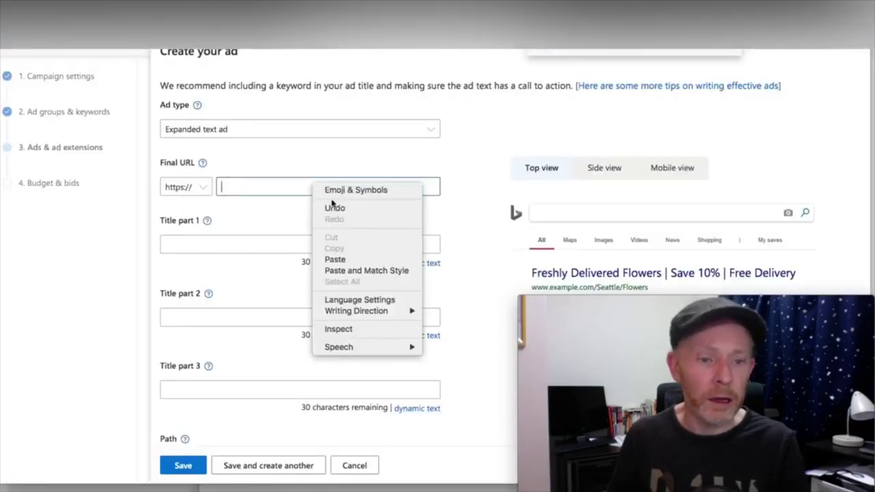
click(364, 260)
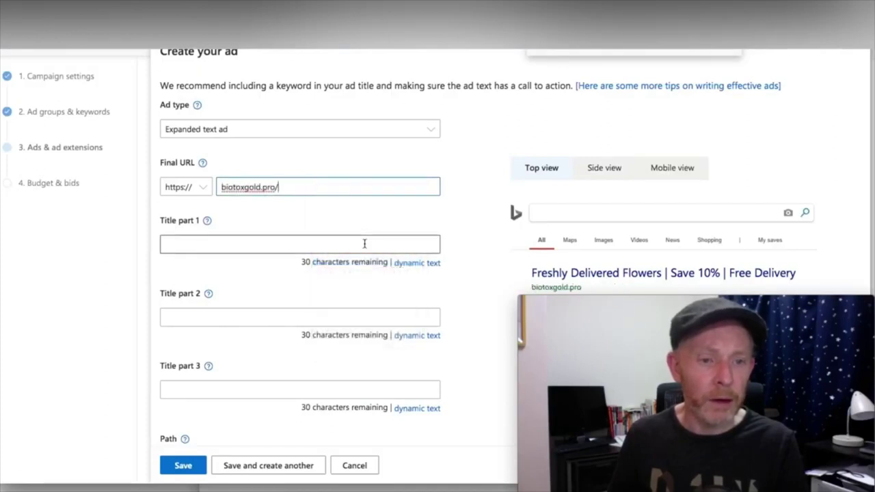
key(BackSpace)
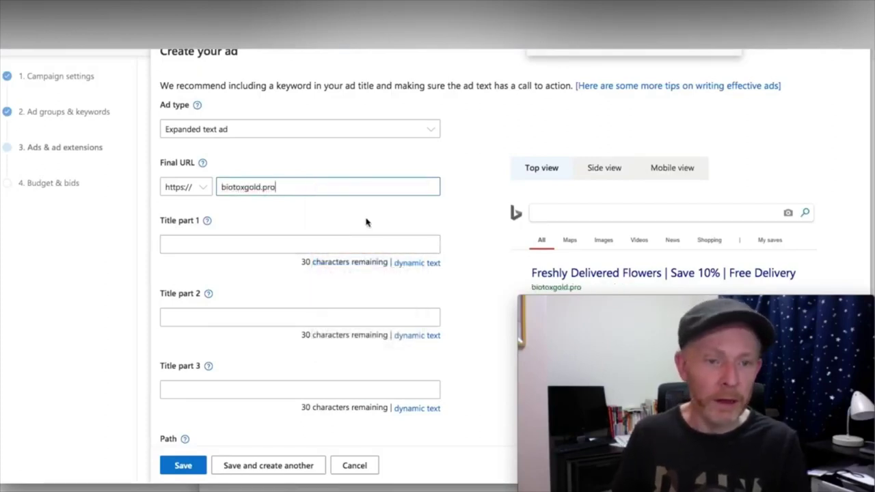
- Set the ad's three title parts to "Biotox Gold", "Special Offer Today" and "Act Now!"
click(355, 239)
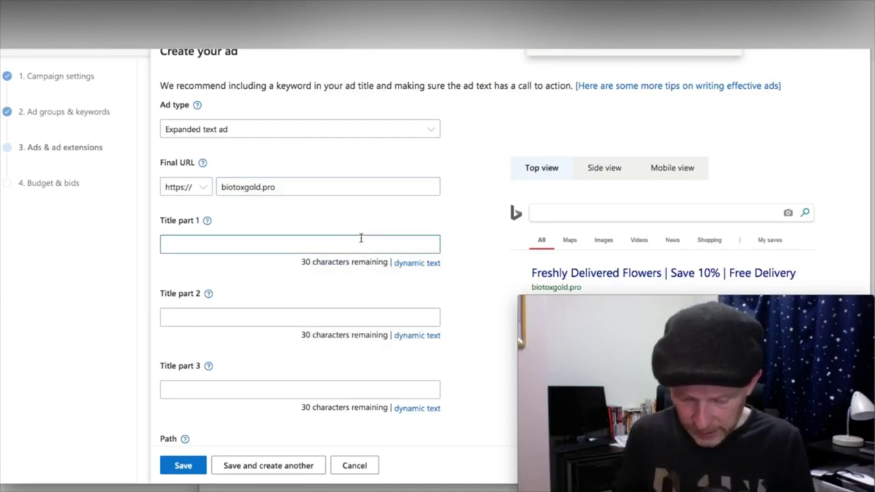
text(Biotox Gold)
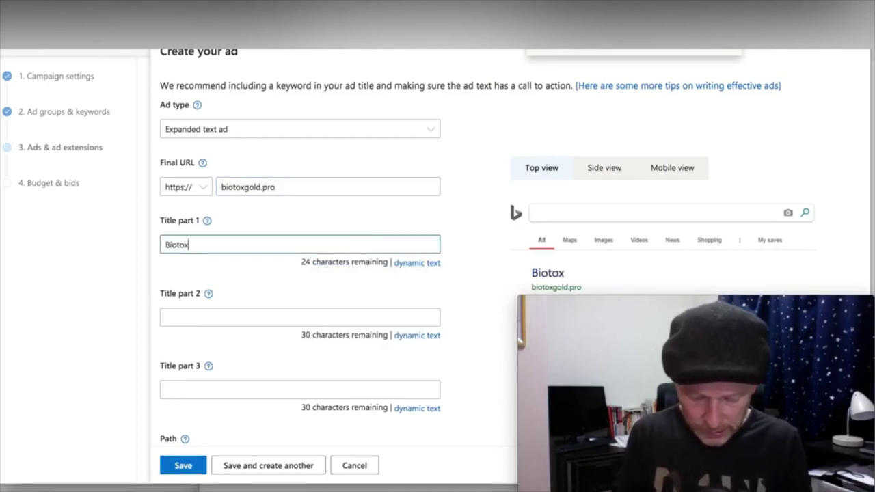
key(Tab)
key(Tab)
key(Tab)
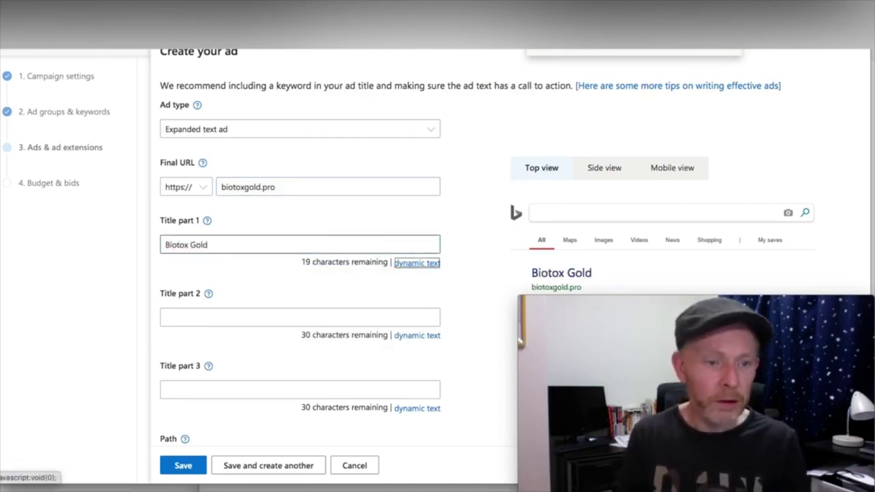
text(Special Offer)
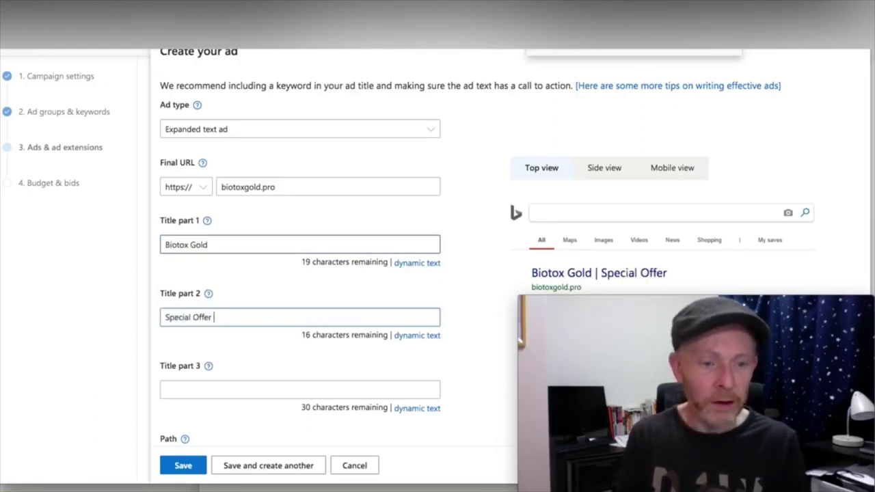
text( Today)
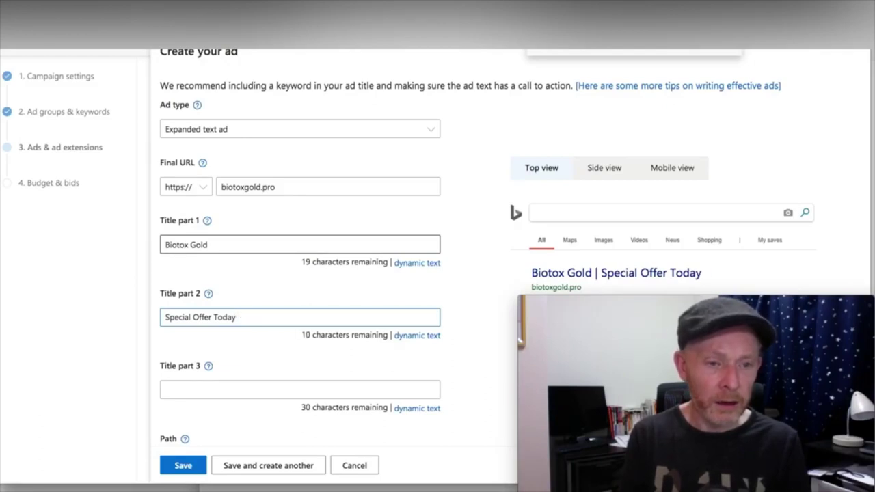
key(Tab)
key(Tab)
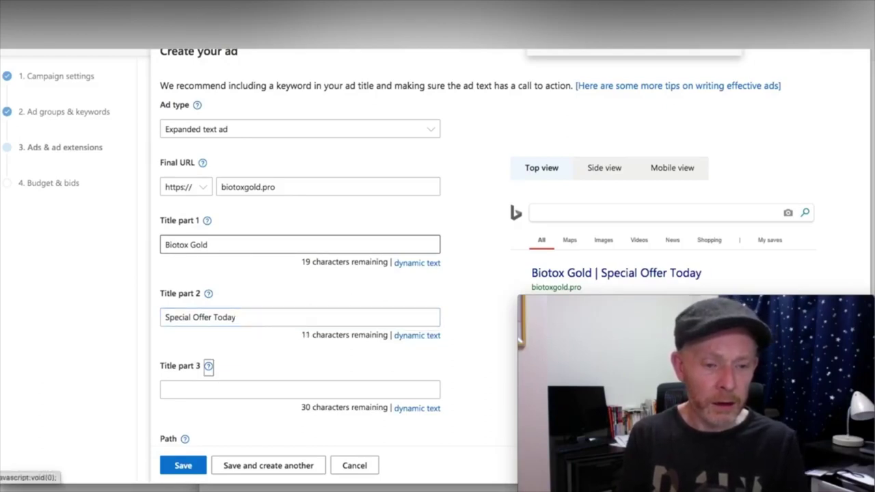
key(Tab)
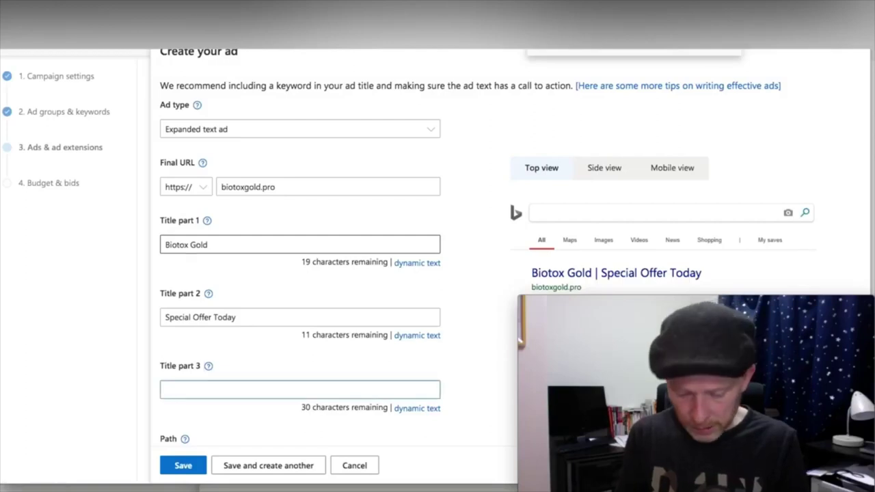
text(Act Now!)
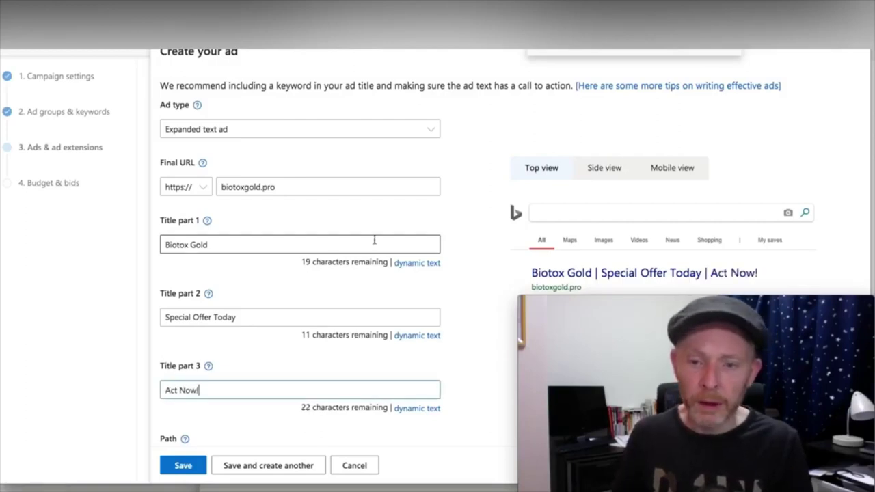
- Set ad text 1 to "Don't Buy Biotox Gold Unless You've Seen This Massive Discount!"
scroll(374, 240, down, 5)
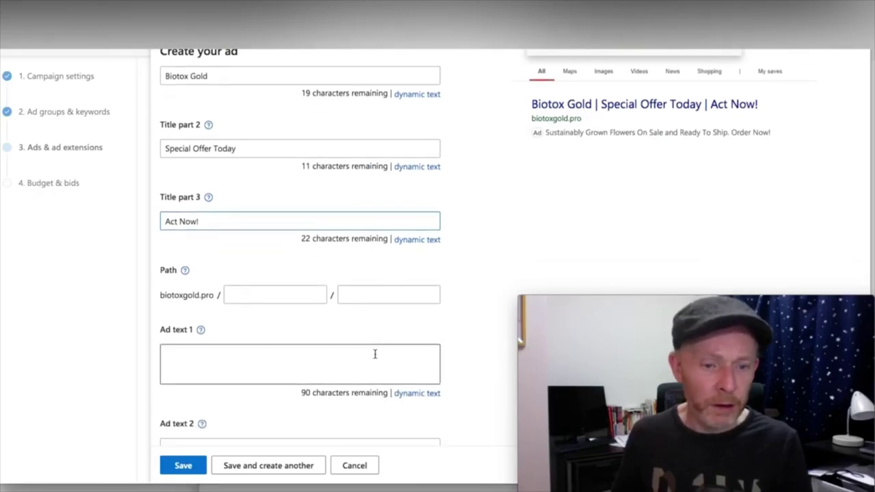
click(376, 354)
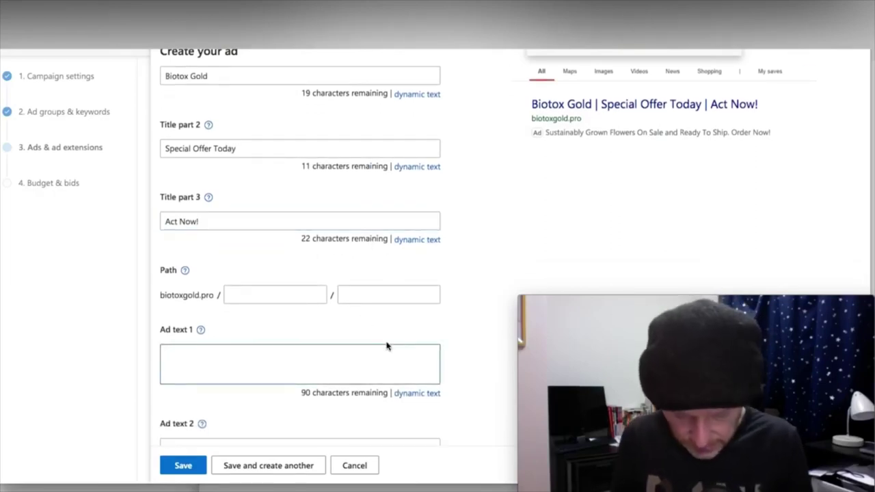
text(Don't )
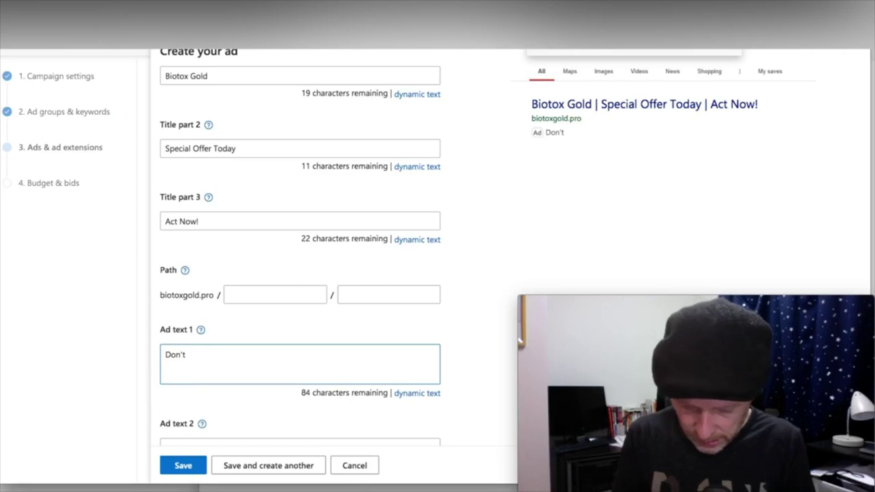
text(Buy Biot)
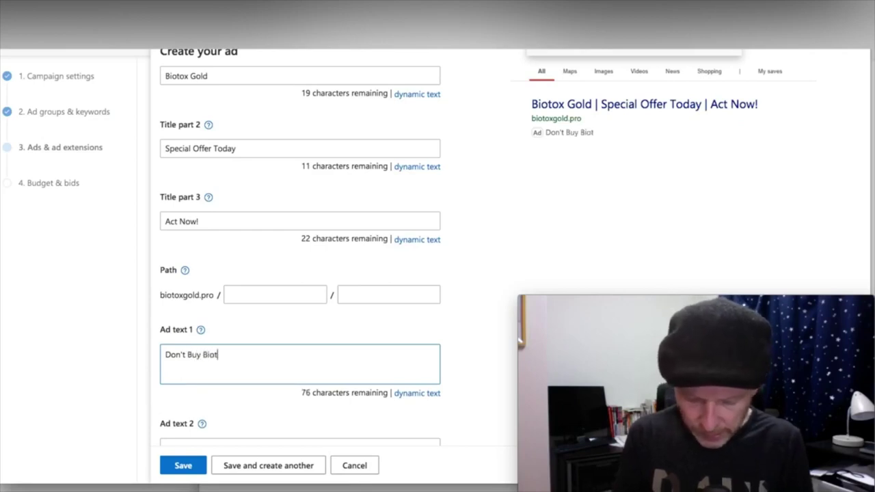
text(ox Gold Un)
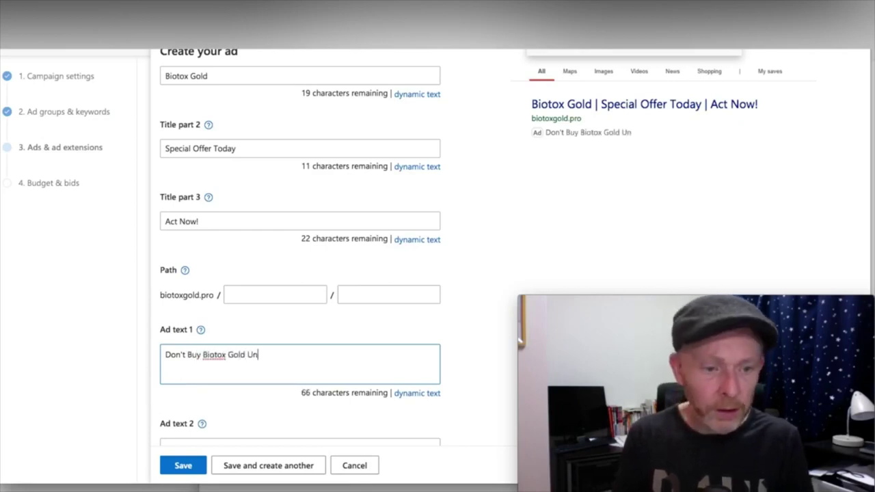
text(less You've See)
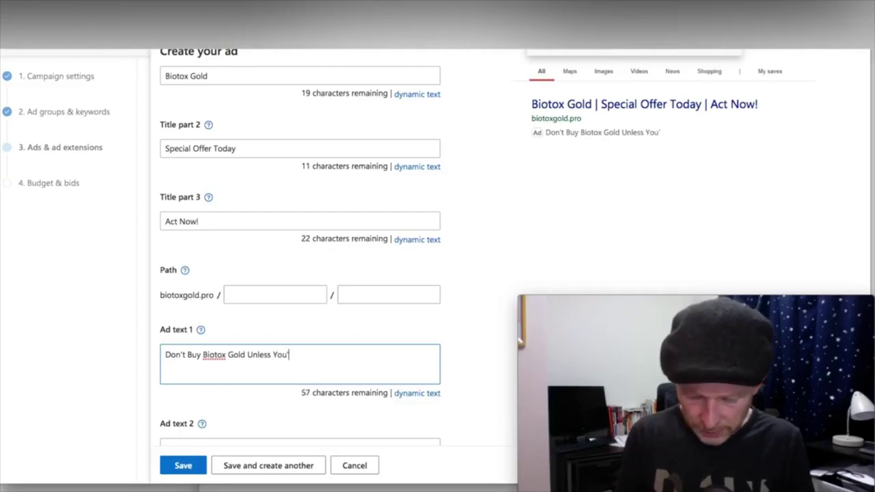
text(n This)
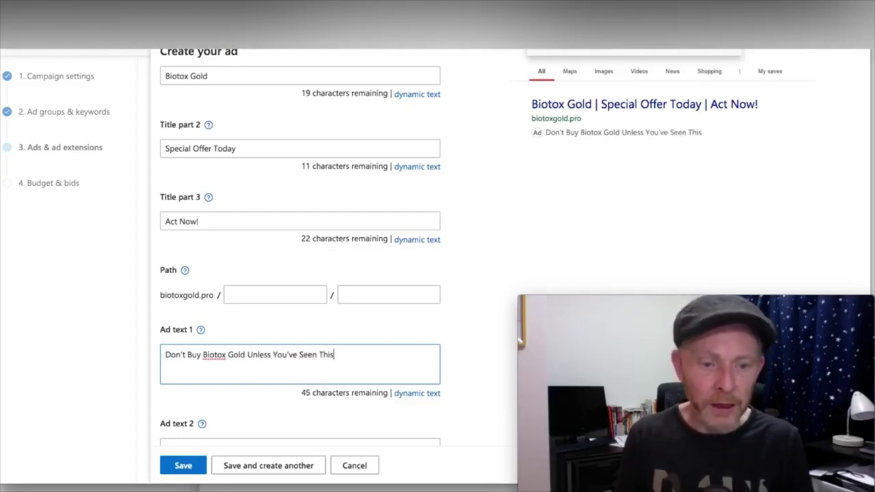
text( Massive Discouny)
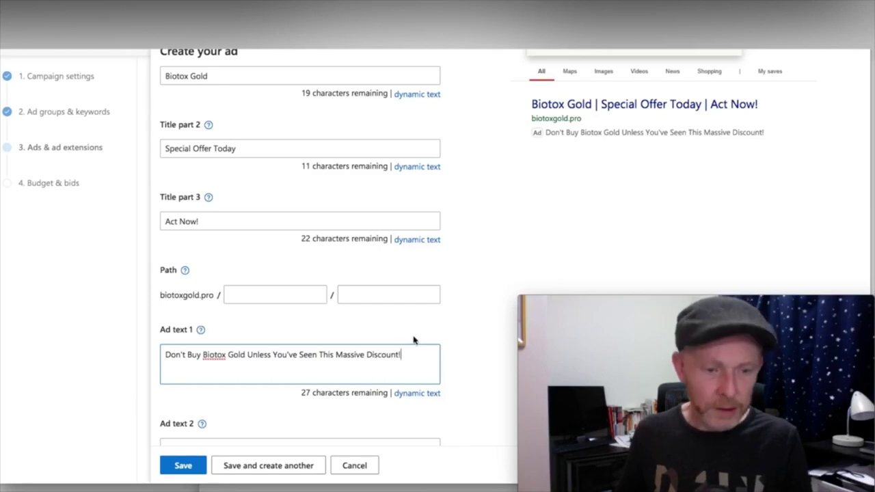
key(Tab)
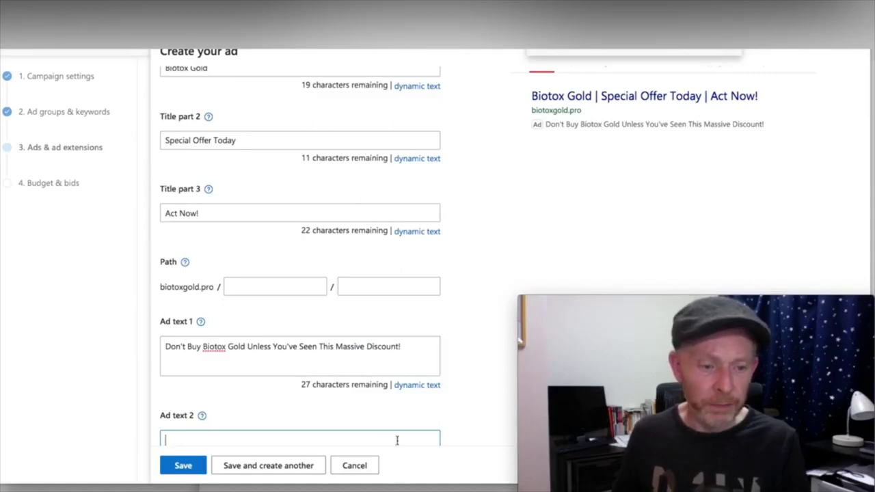
text(Get Bio)
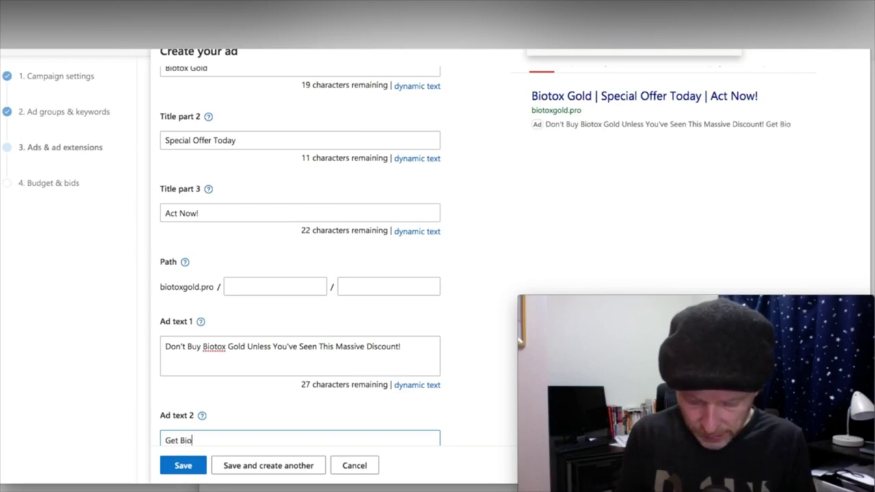
text(xtol)
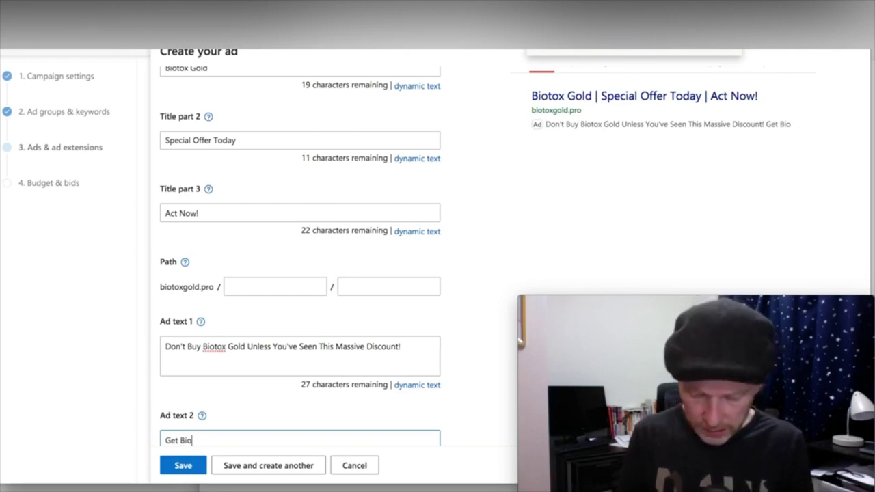
text(tox Gold )
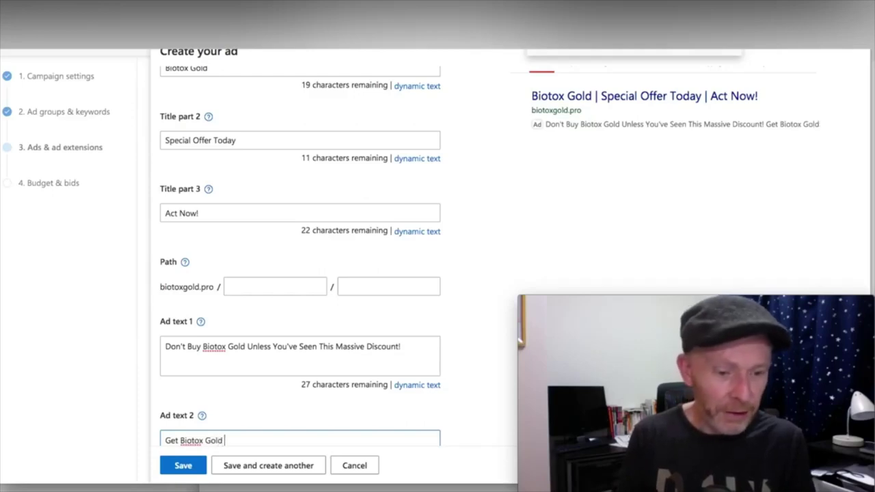
text(Today)
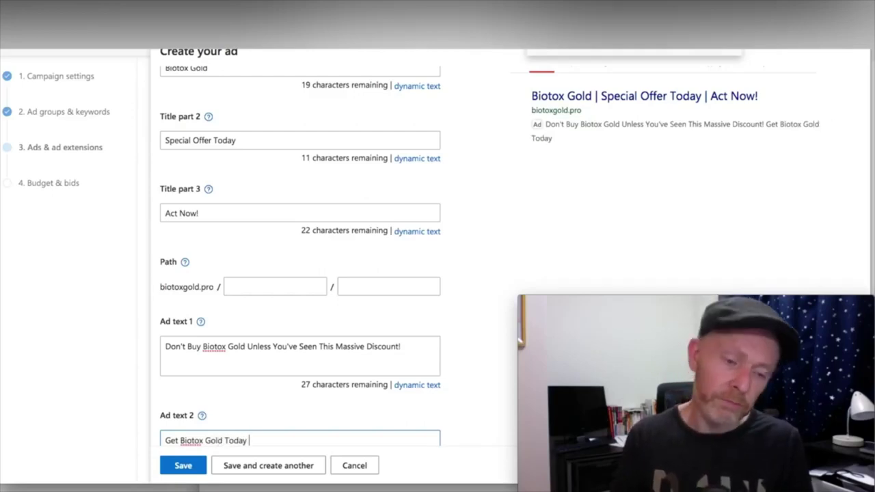
- Set ad text 2 to "Get Started With Biotox Gold Today and Get FREE Delivery."
key(ctrl+a)
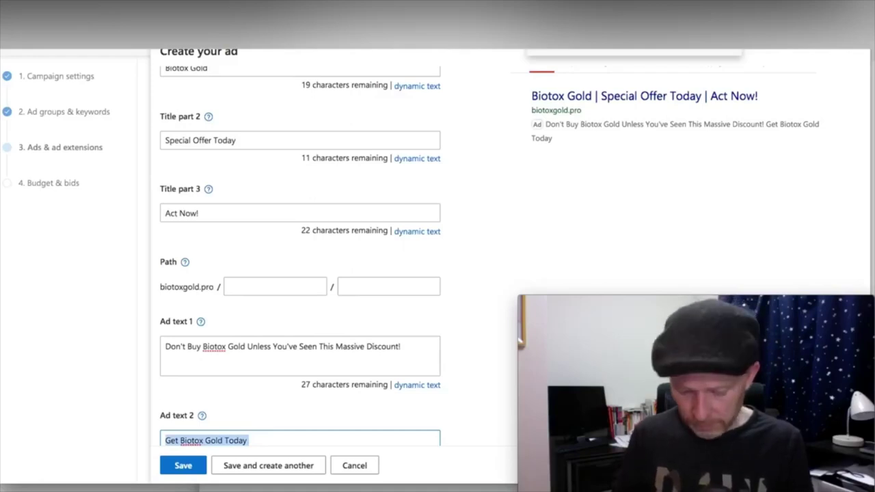
text(Get Started)
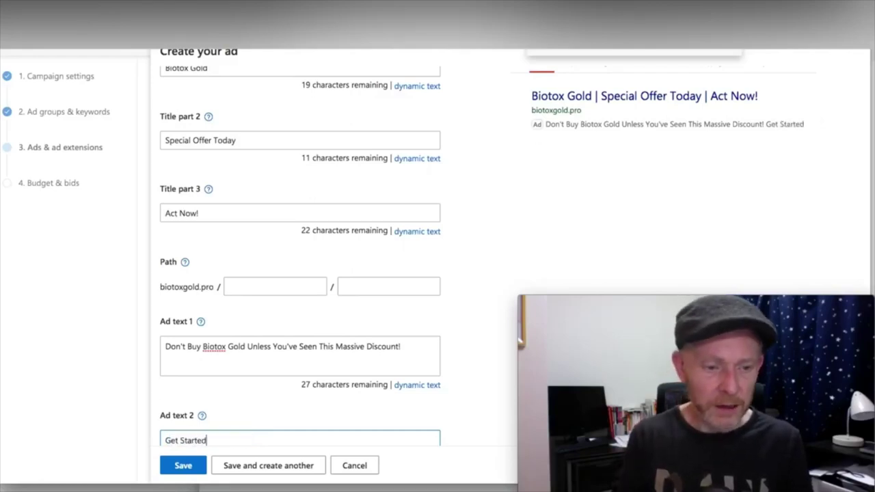
text( Wutg¥)
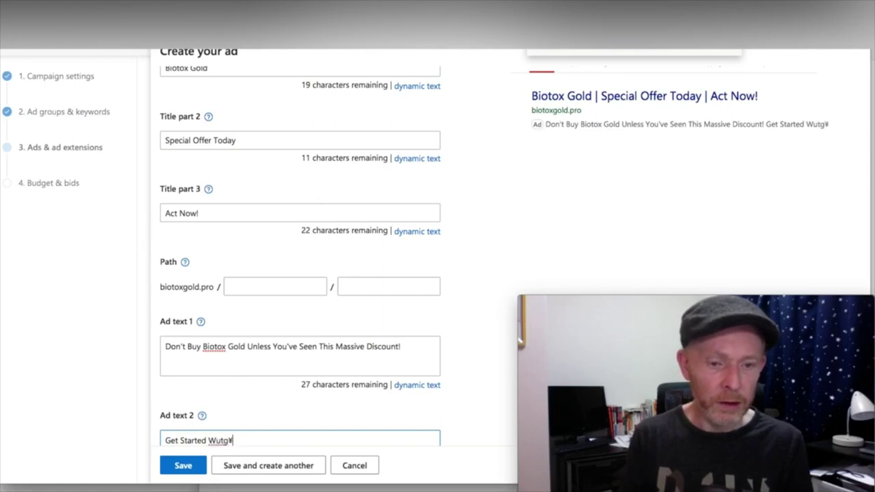
key(BackSpace)
key(BackSpace)
key(BackSpace)
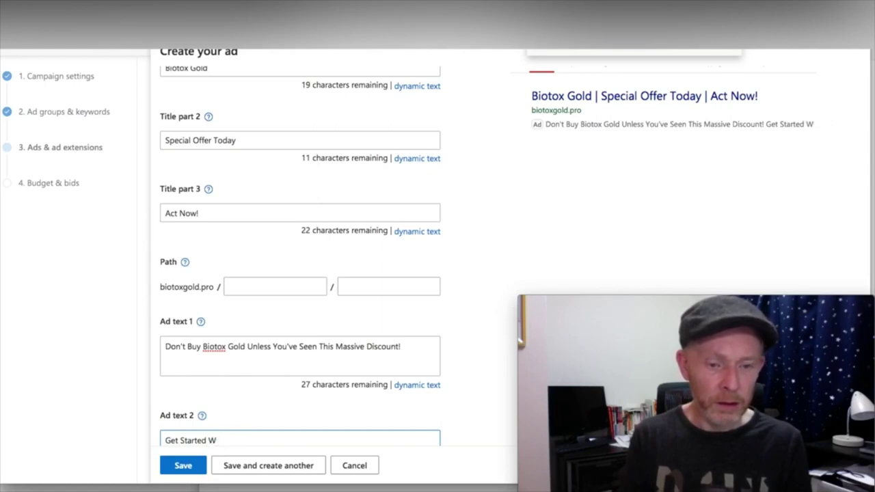
text(th Bi)
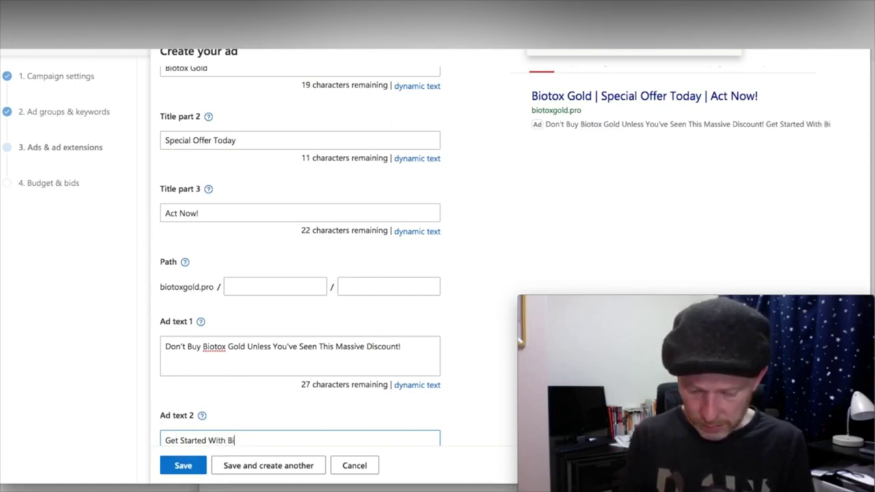
text(otox Gold )
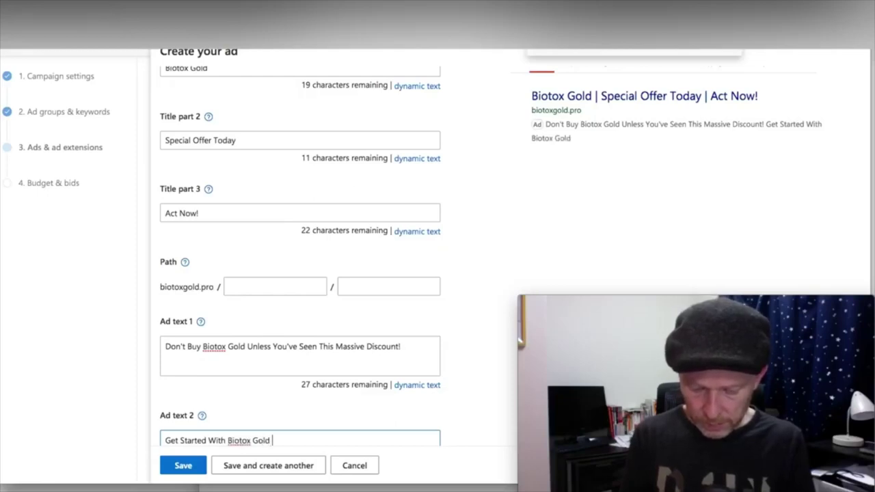
text(TOda)
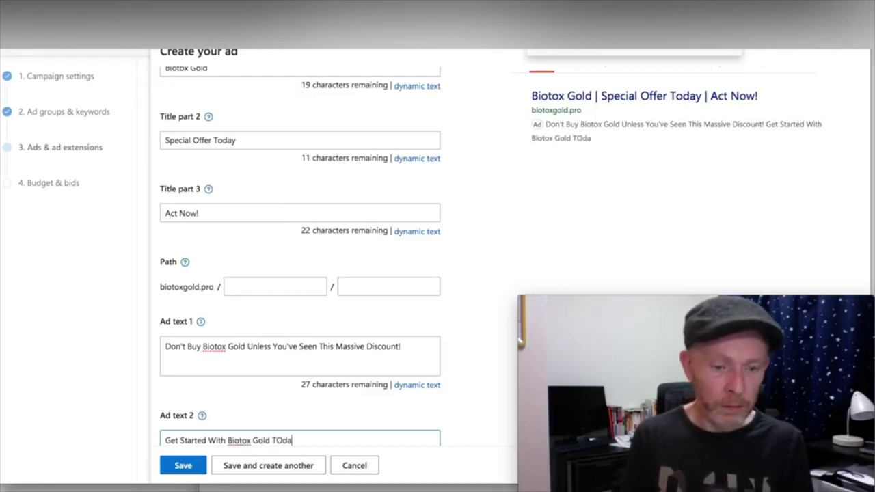
text(day and)
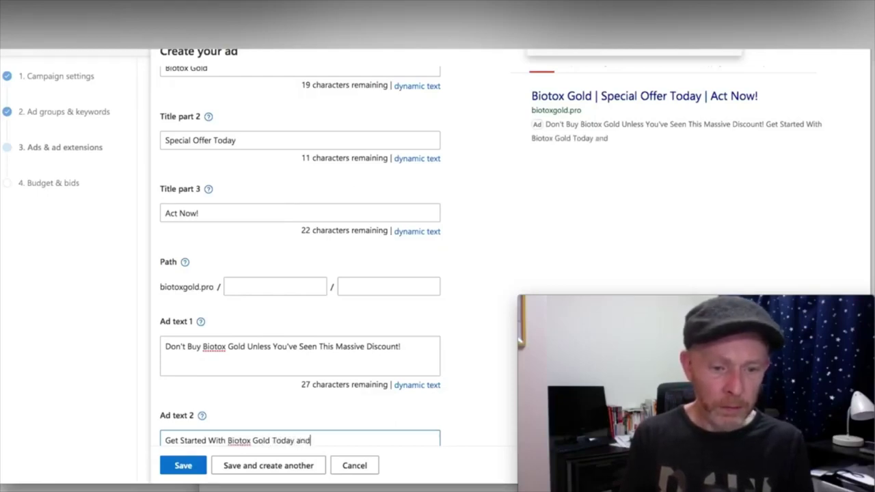
text( Get FRE)
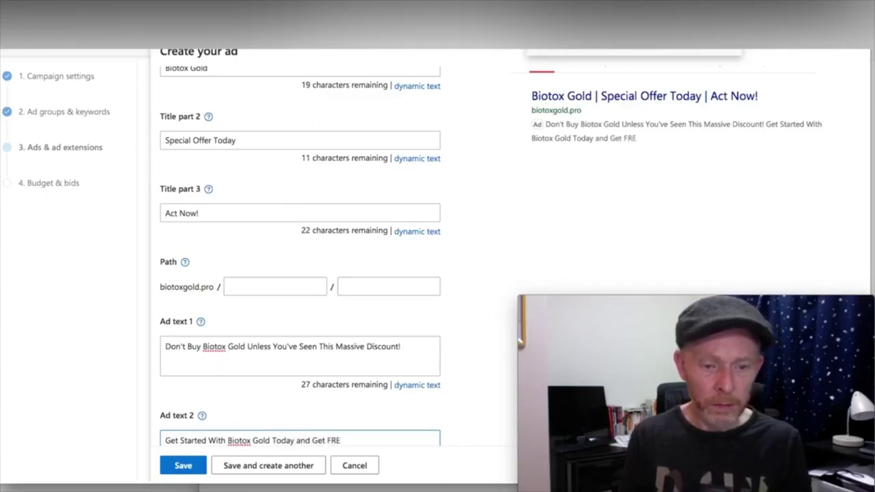
text(E )
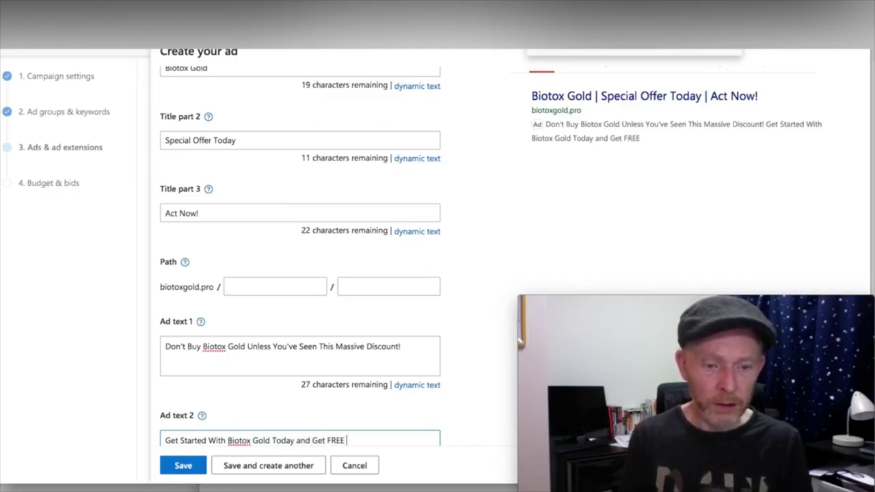
text(Dekkuv)
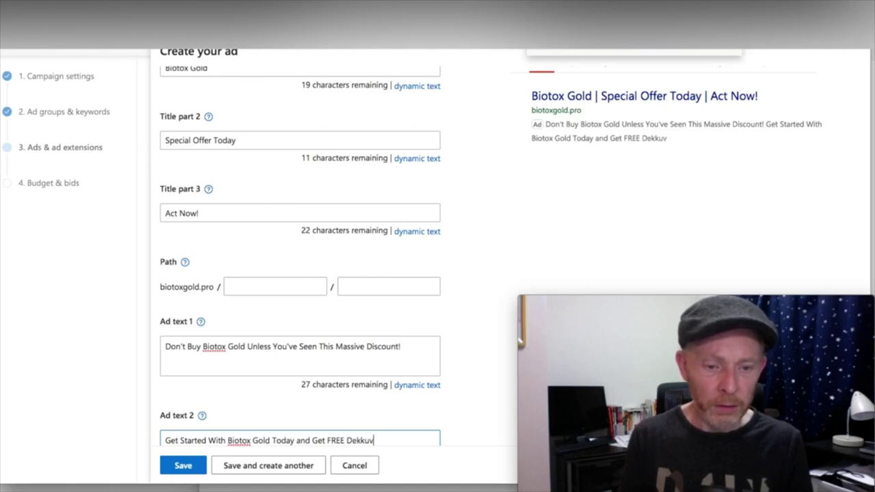
key(BackSpace)
key(BackSpace)
key(BackSpace)
key(BackSpace)
text(l)
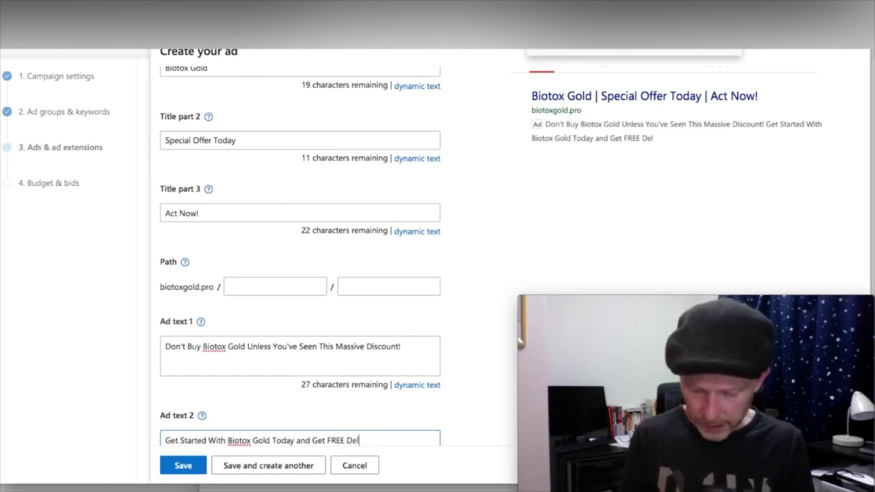
text(ivery.)
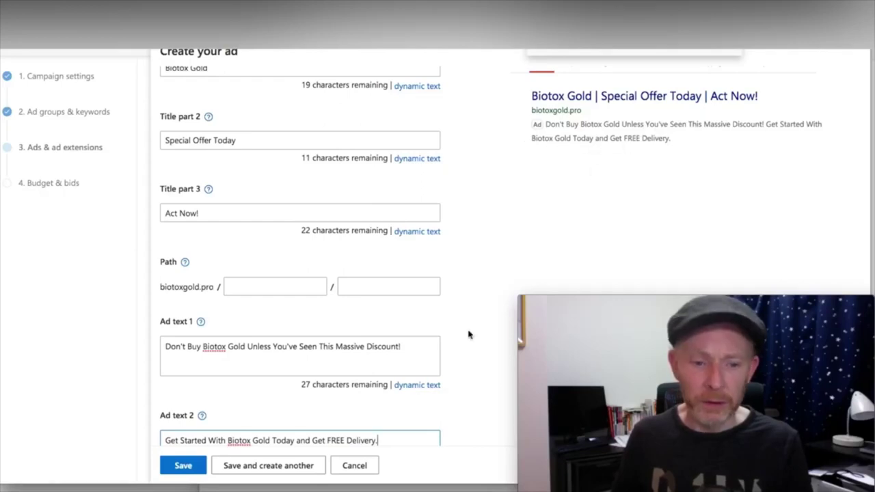
- Extend the end of ad text 2 so it reads "FREE Delivery With Your Order."
key(BackSpace)
text(W)
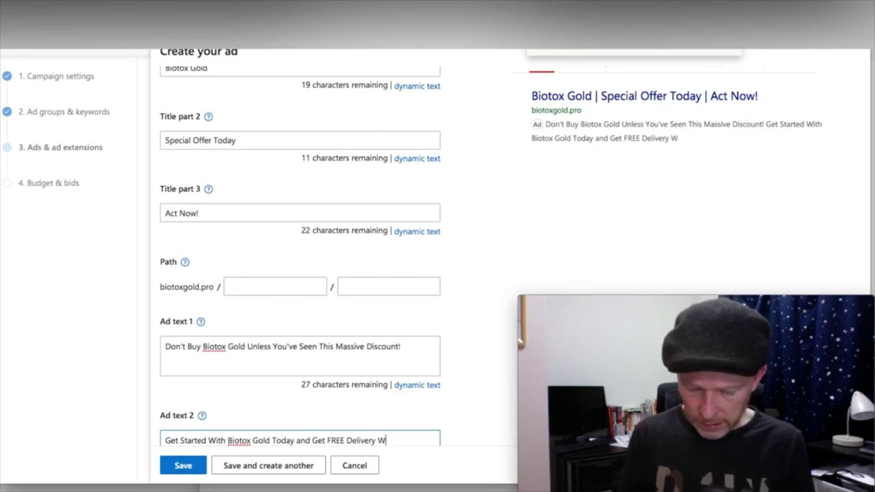
text(ith Your Or)
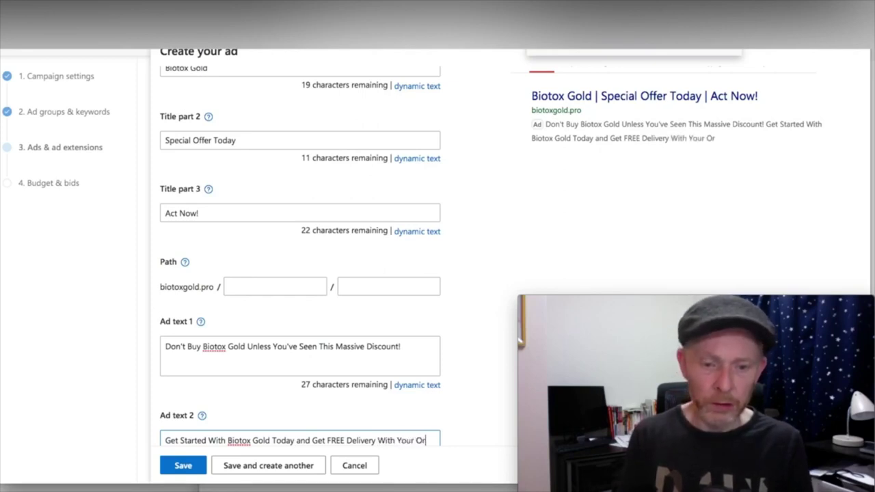
text(der.)
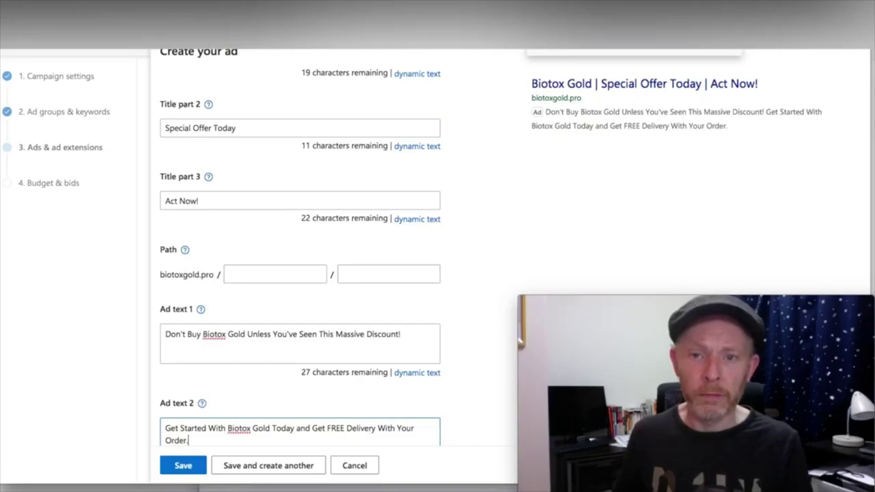
- Save the ad and continue to budget and bids without adding any ad extensions
click(174, 465)
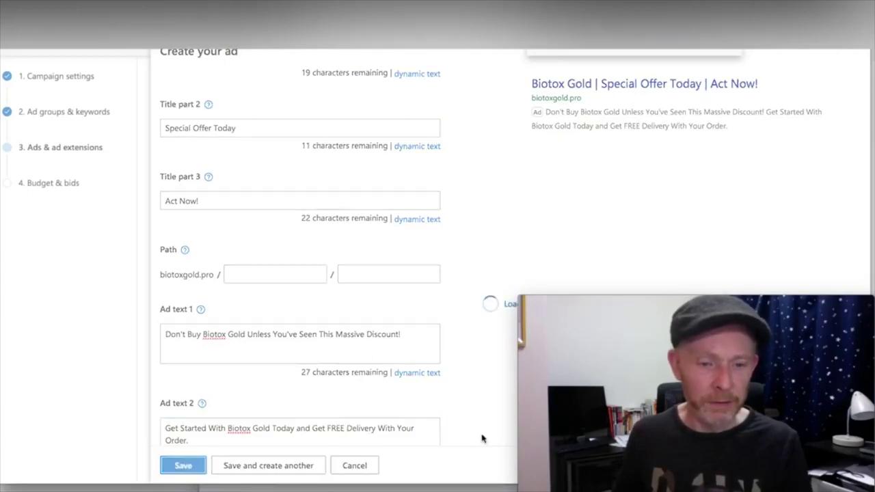
scroll(504, 268, down, 8)
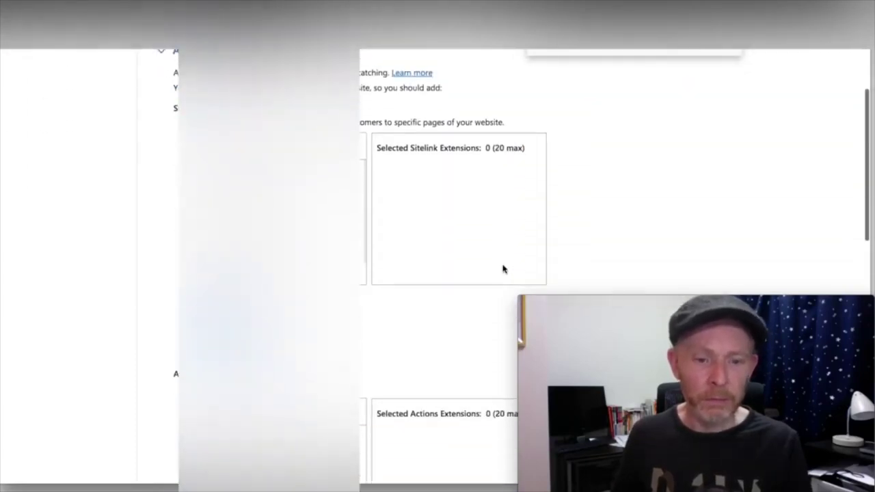
scroll(502, 271, down, 5)
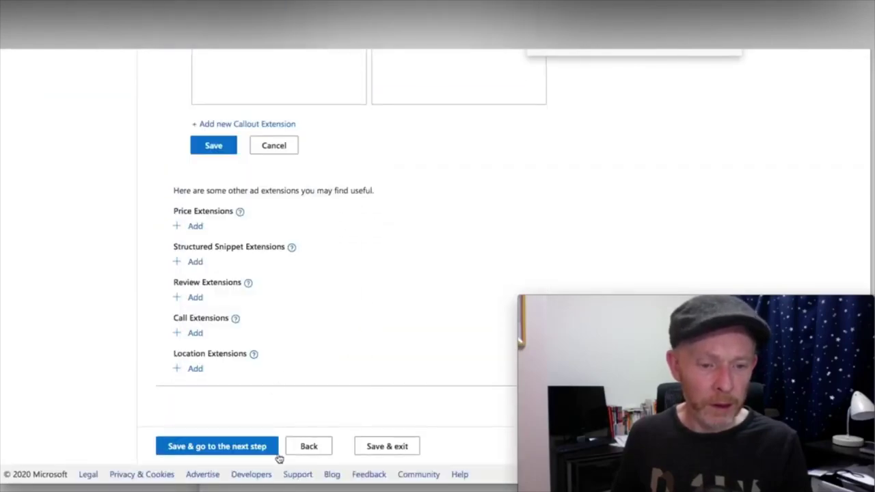
click(267, 446)
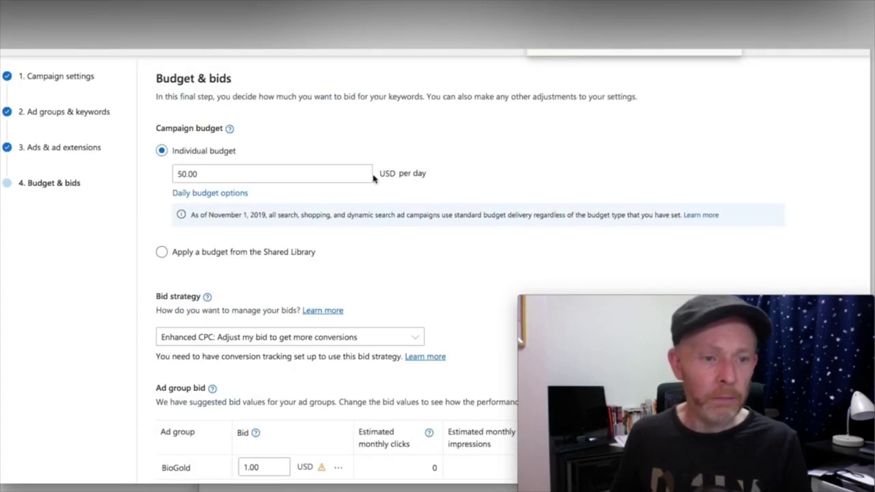
- Set the campaign's bid strategy to "Manual: Use the bid I set"
click(292, 337)
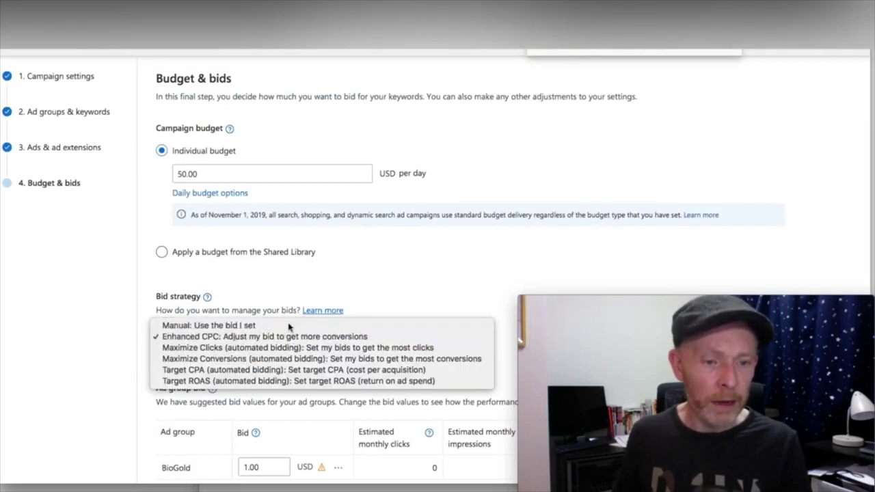
click(289, 326)
scroll(382, 309, down, 3)
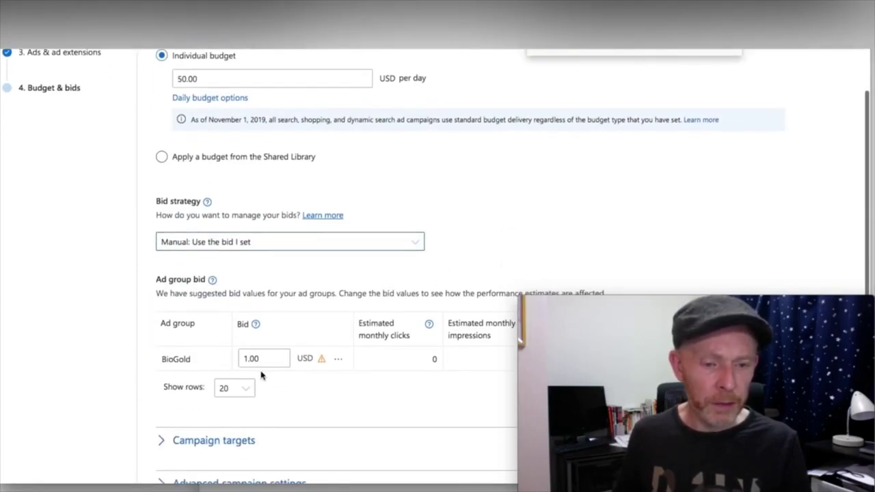
- Set the BioGold ad group bid to 5 USD and check the estimated monthly clicks and impressions
drag(266, 359, 240, 358)
text(5)
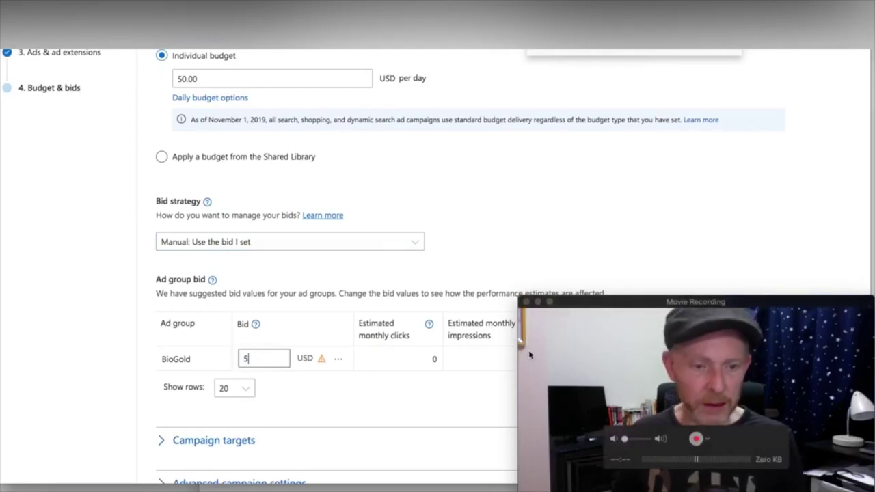
key(Tab)
scroll(467, 374, right, 2)
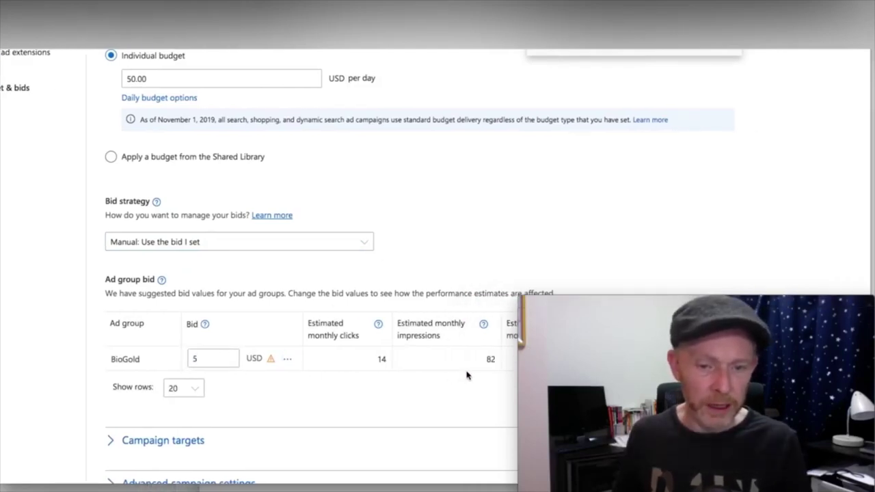
scroll(467, 374, left, 2)
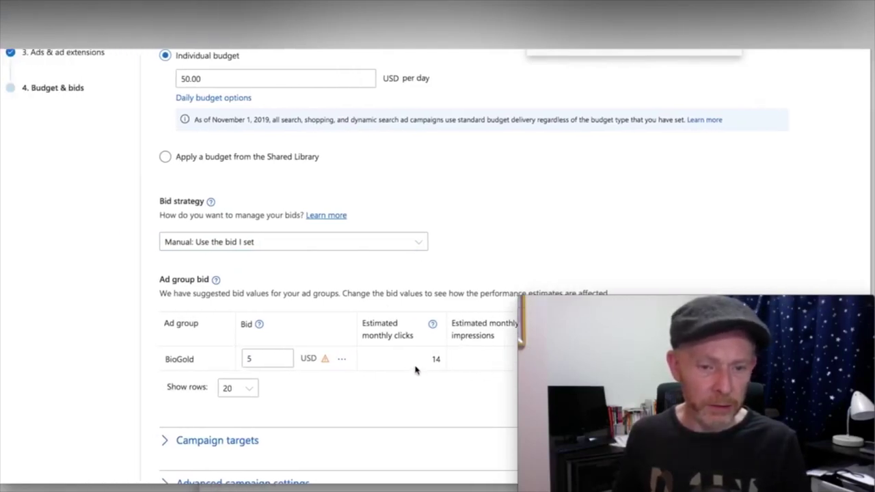
- In the advanced campaign settings, limit ad distribution to "Bing, AOL, and Yahoo search (owned and operated) only" and save the campaign
scroll(273, 445, down, 2)
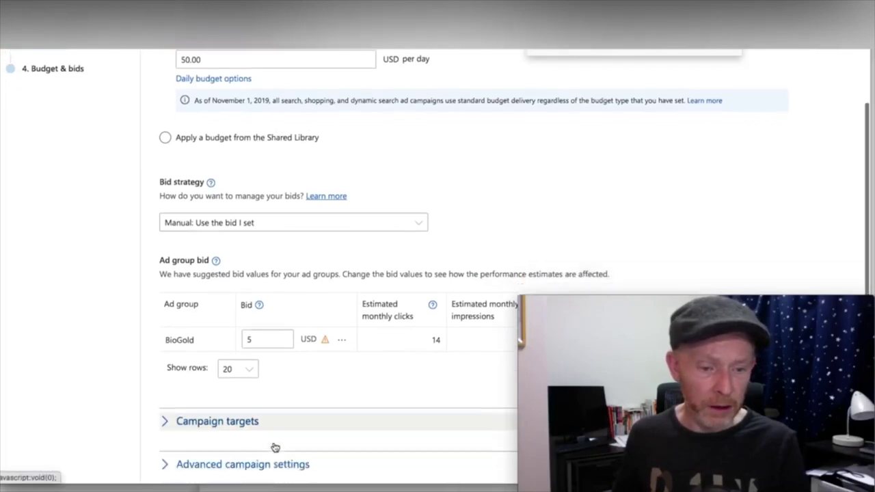
click(272, 429)
scroll(296, 412, down, 6)
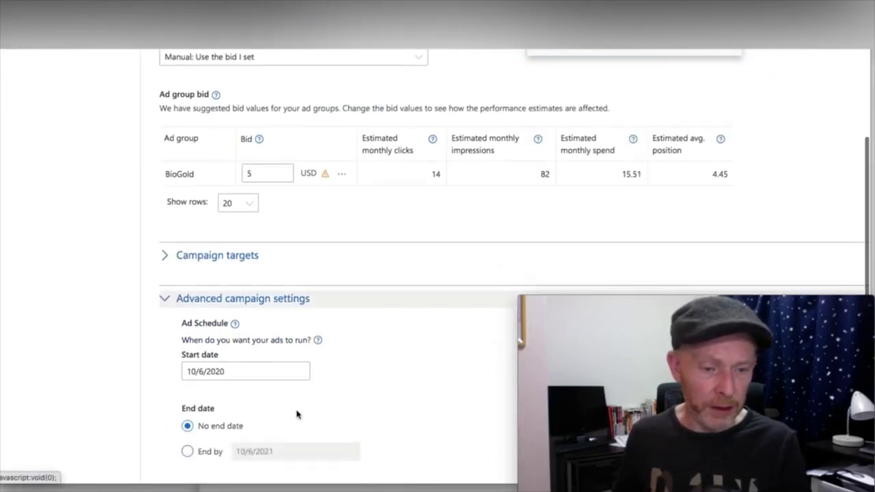
scroll(296, 417, down, 3)
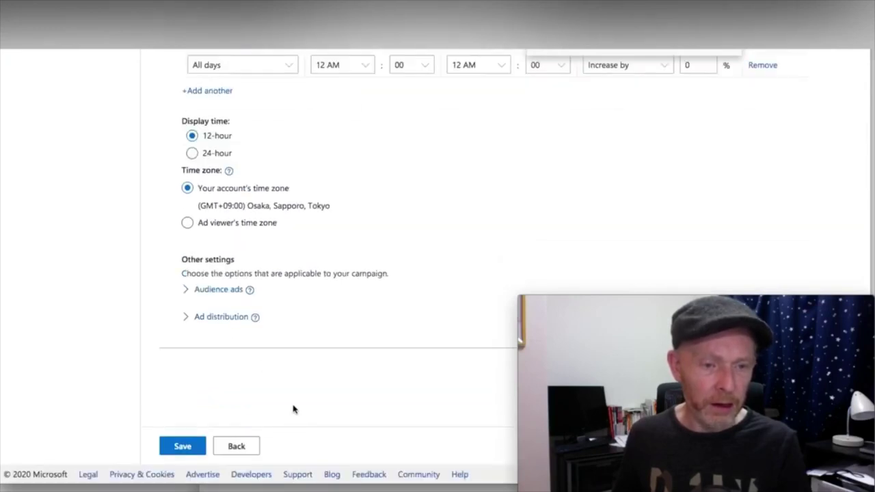
click(226, 316)
click(263, 397)
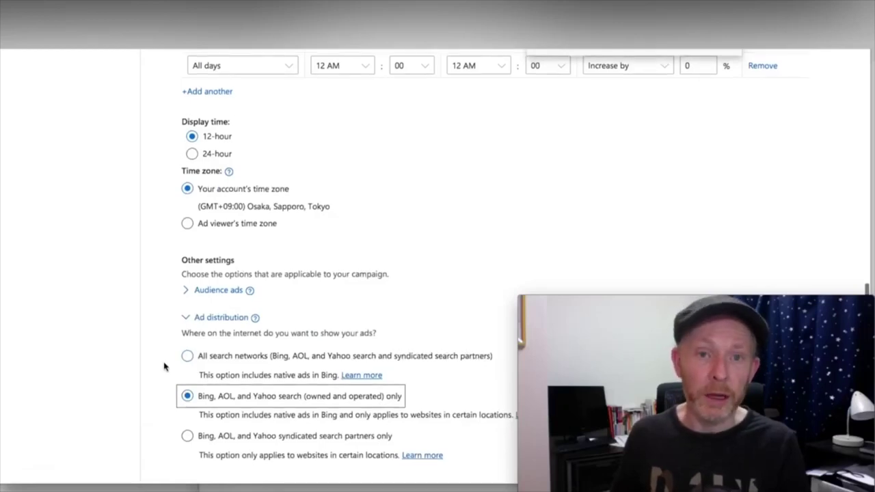
scroll(164, 365, down, 2)
click(183, 446)
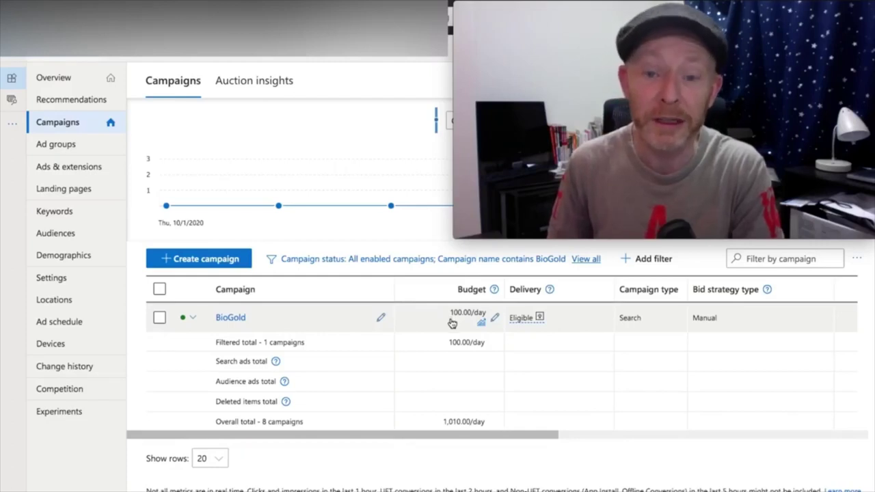
- Examine the BioGold campaign's clicks, impressions, CTR, average CPC and spend
scroll(451, 323, right, 3)
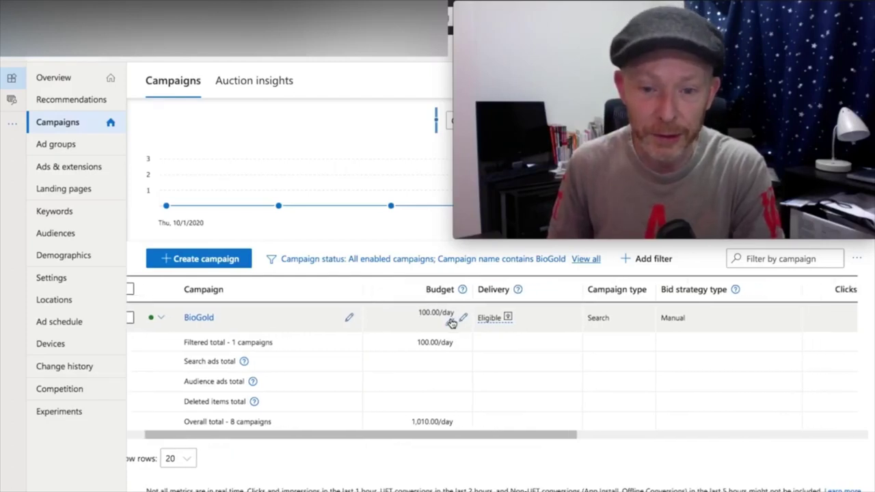
scroll(451, 322, right, 10)
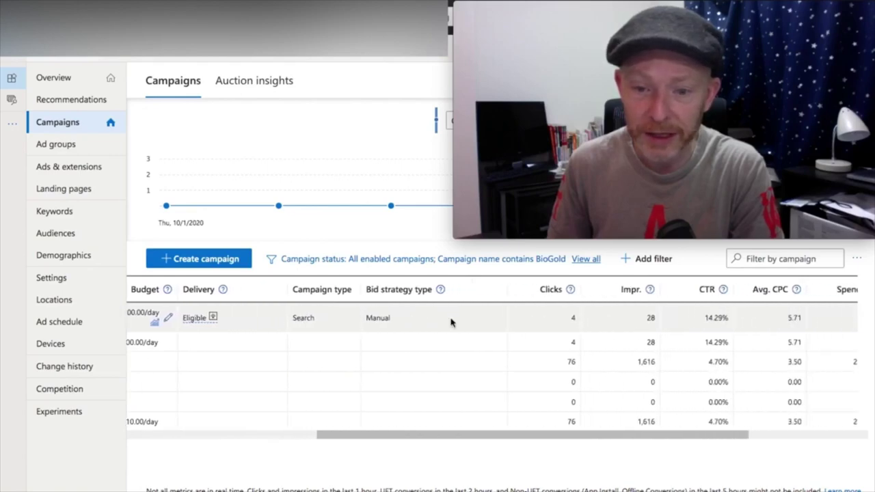
scroll(451, 323, right, 2)
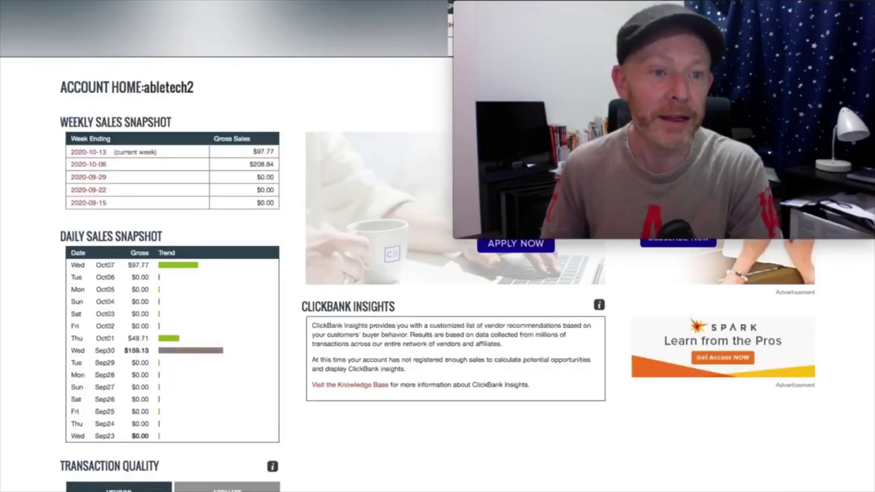
- Check the Oct07 entry in the daily sales snapshot on the ClickBank account home page
click(80, 68)
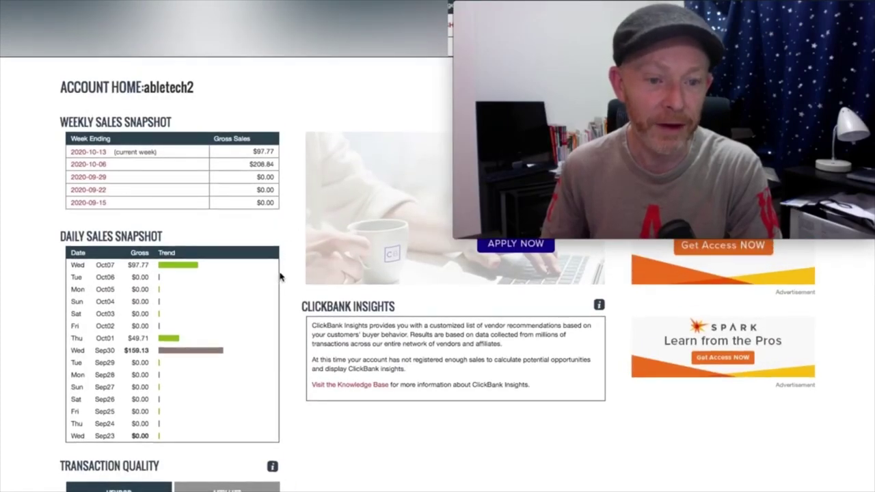
click(185, 272)
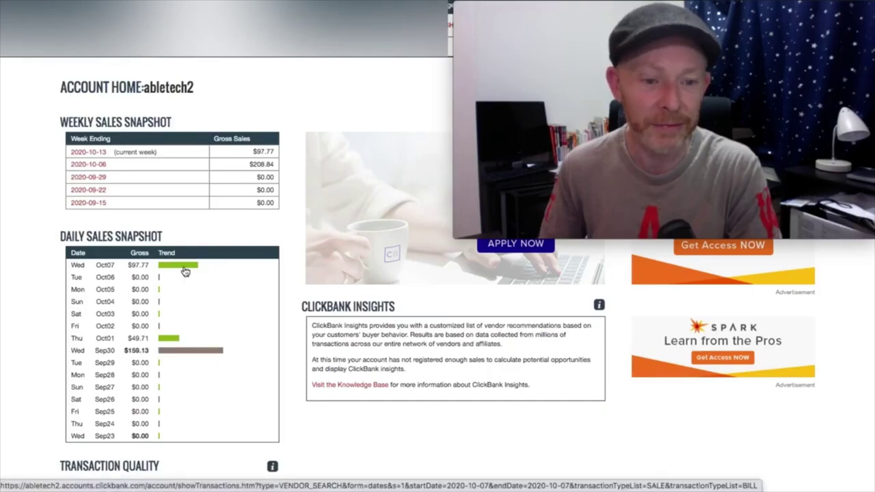
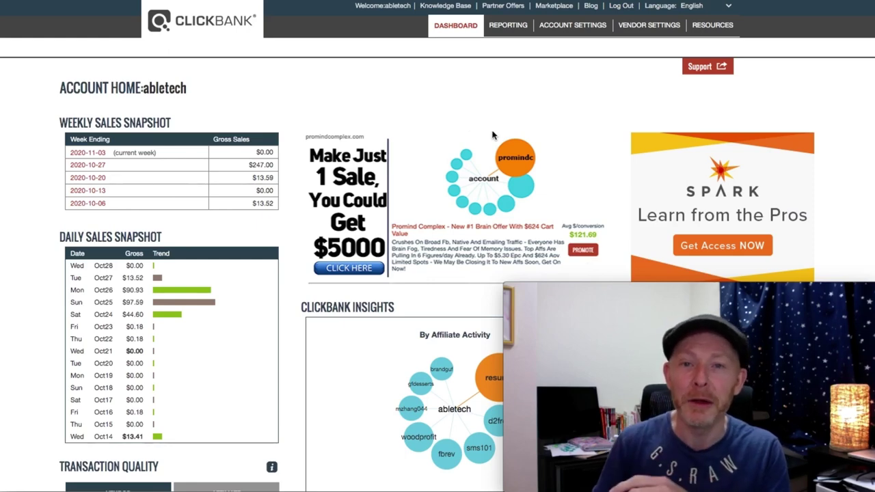
- Search the ClickBank Marketplace for "gforce" and review the stats of the Gforce Teeth & Gums offer
click(554, 6)
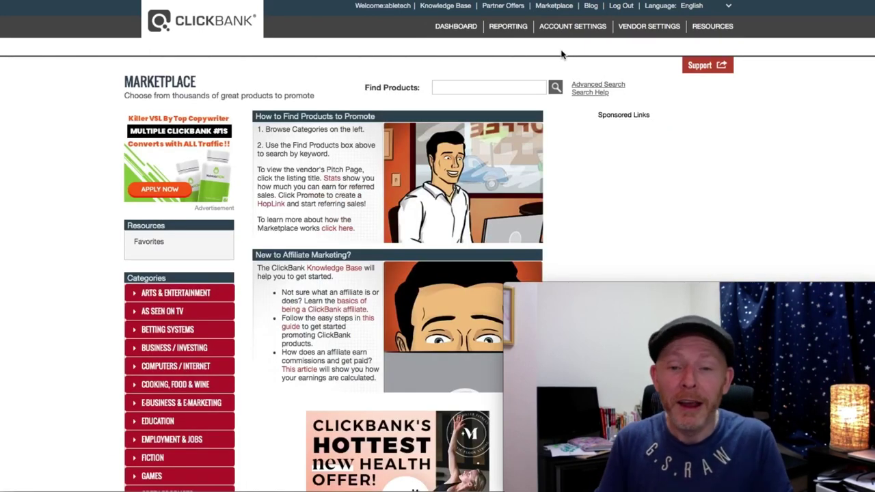
click(536, 85)
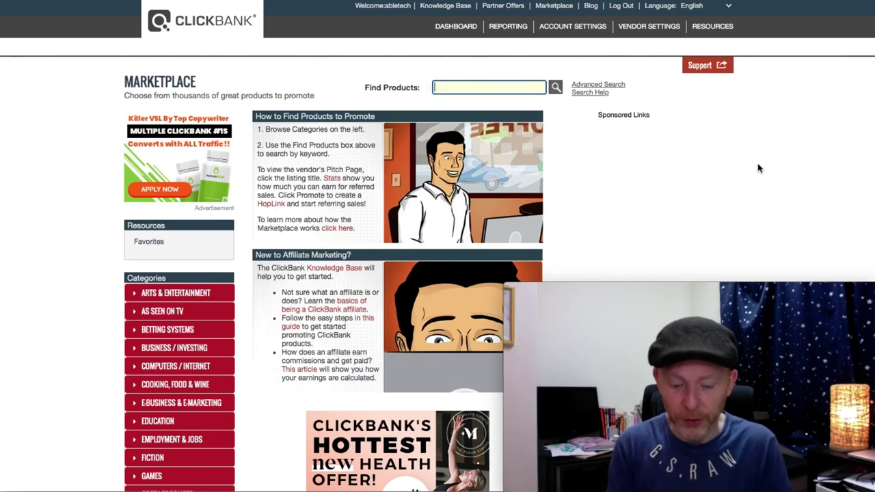
text(gforce)
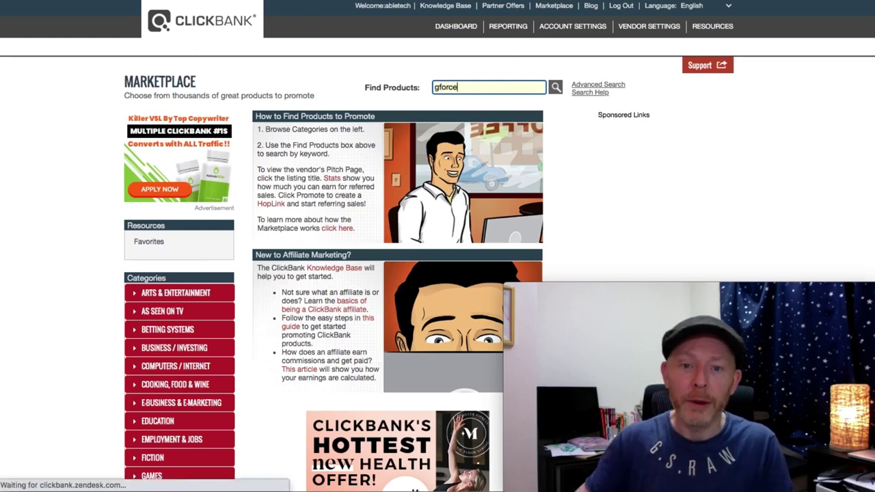
key(Return)
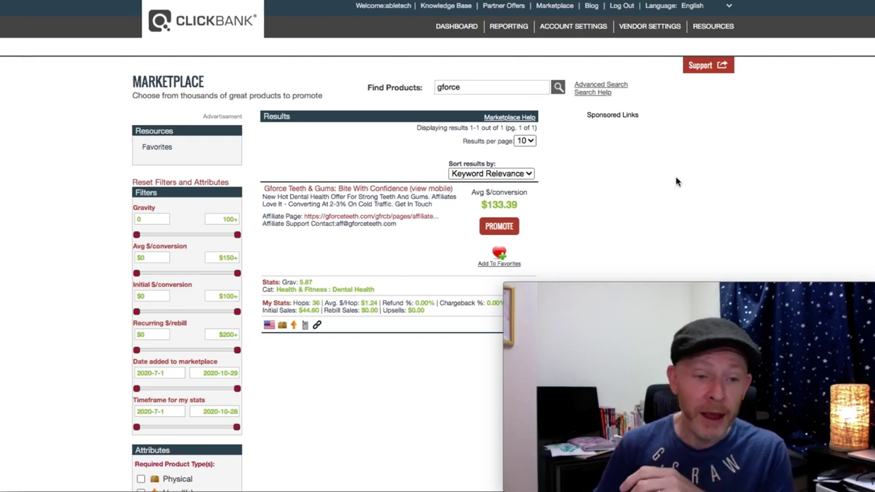
scroll(674, 181, down, 3)
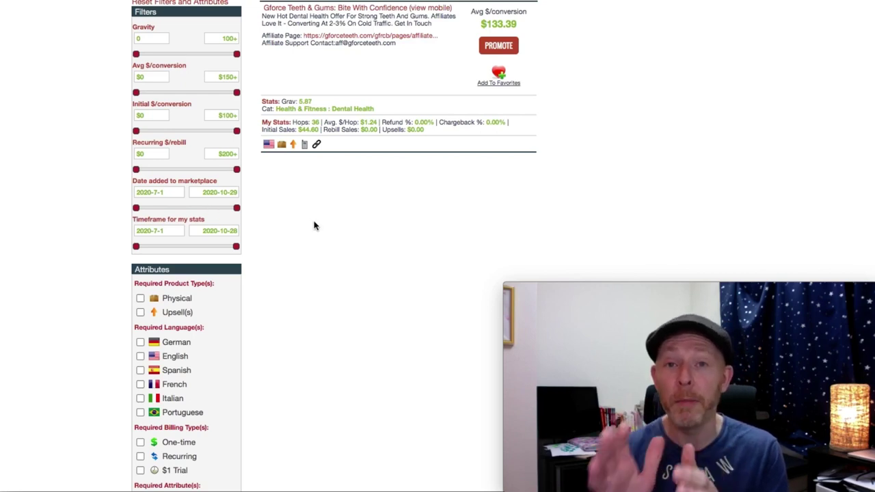
scroll(315, 225, up, 5)
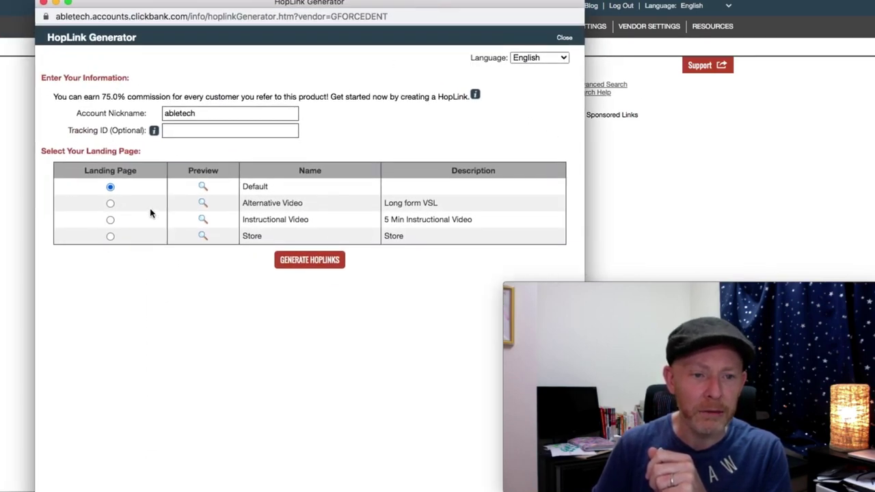
- Generate a HopLink for the Gforce offer with the Default landing page and copy it
click(316, 259)
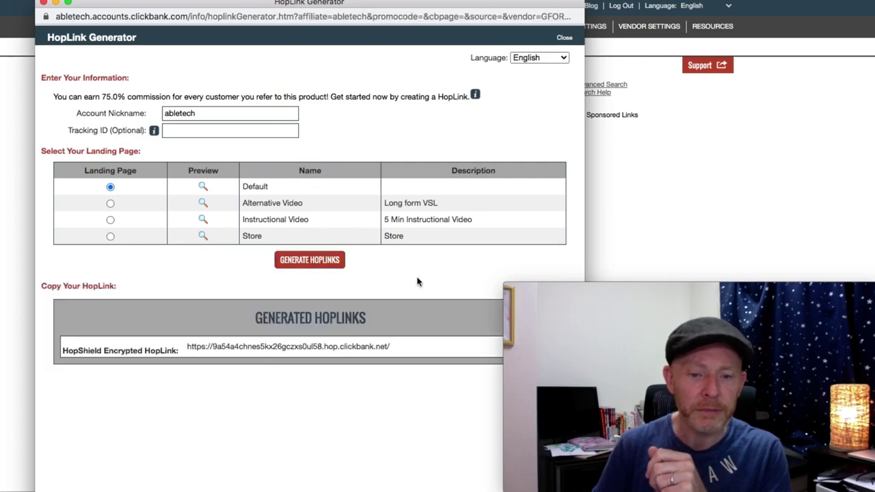
drag(506, 10, 367, 18)
click(400, 355)
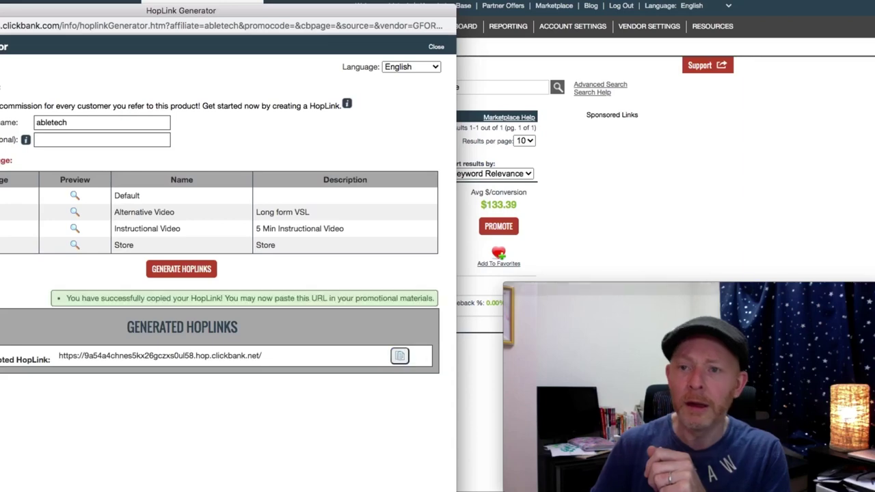
- Close the HopLink Generator, open the copied HopLink in a new browser tab and examine the offer's sales page
key(super+w)
key(super+t)
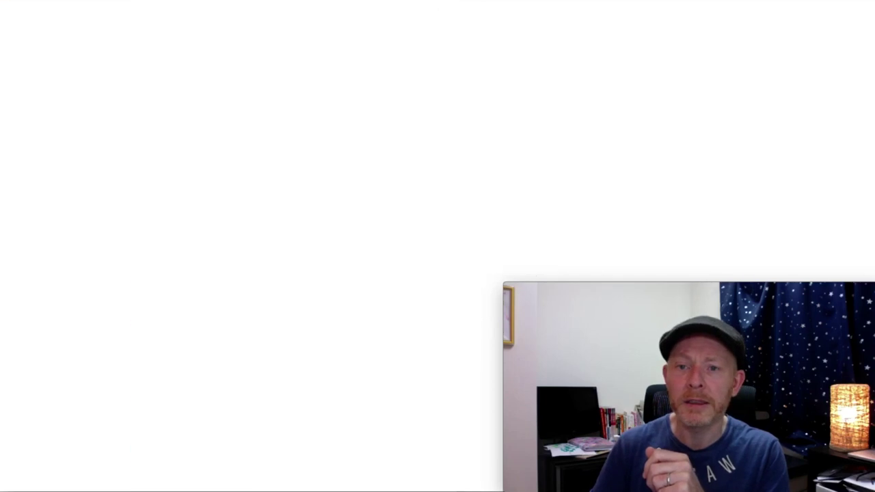
right_click(715, 1)
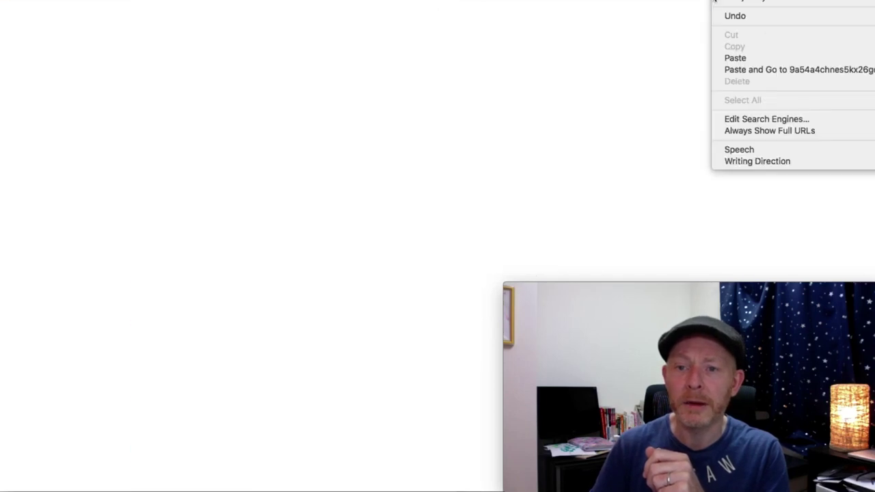
click(776, 70)
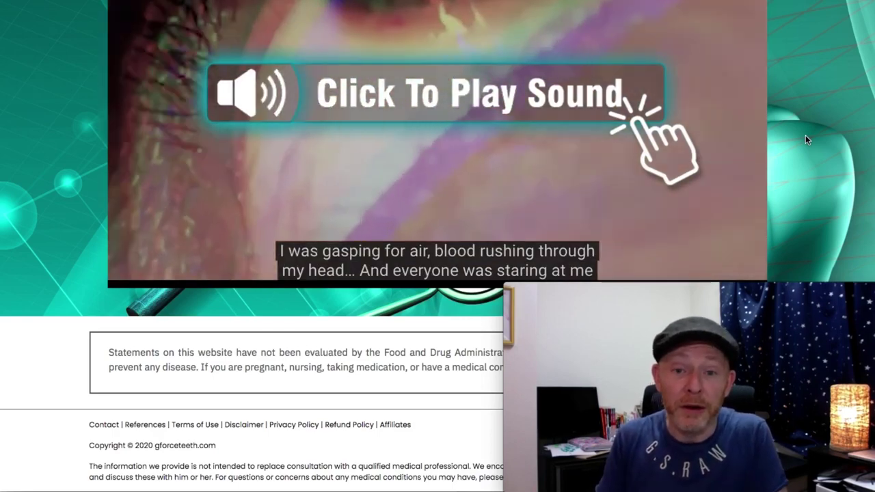
scroll(804, 142, up, 3)
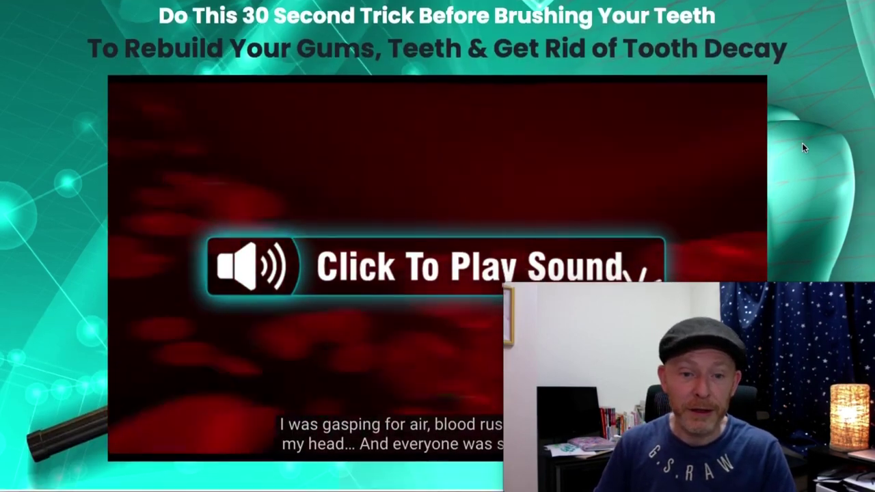
scroll(802, 146, down, 1)
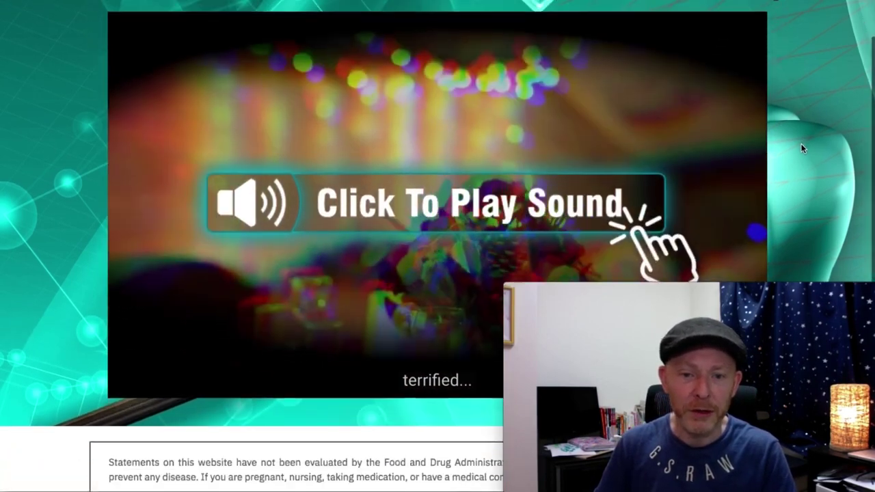
scroll(803, 148, up, 1)
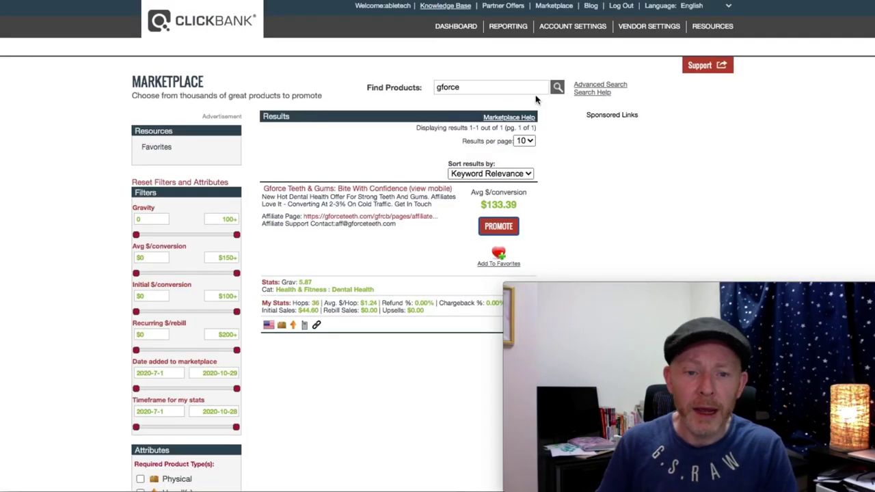
scroll(621, 196, down, 3)
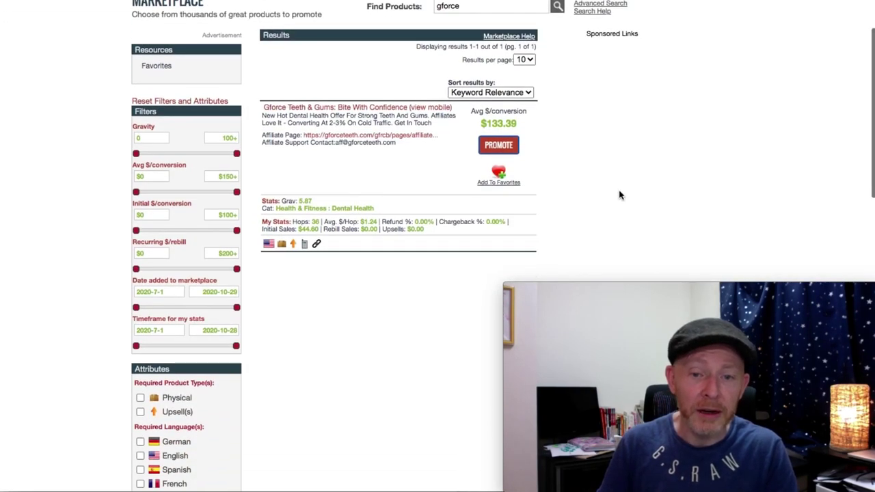
scroll(612, 190, up, 3)
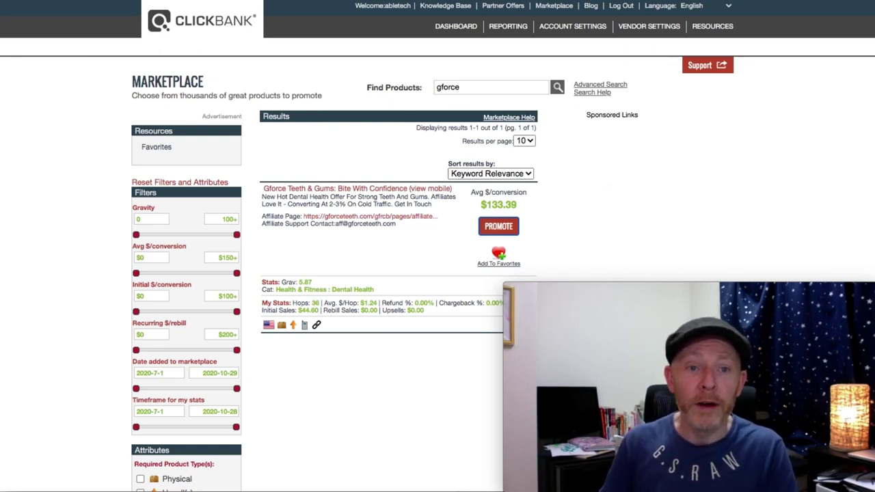
- Switch to ClickMagick and open the "GF - MA - US" tracking link for editing to inspect its Primary URL
click(226, 0)
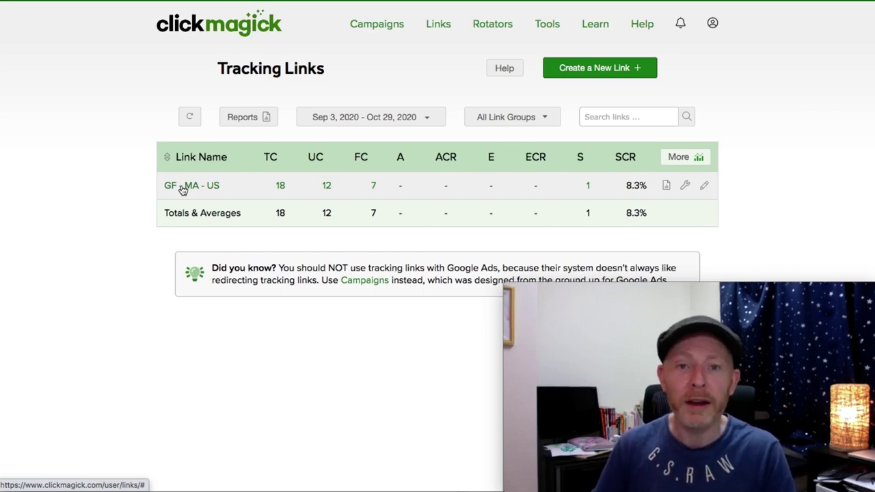
click(182, 188)
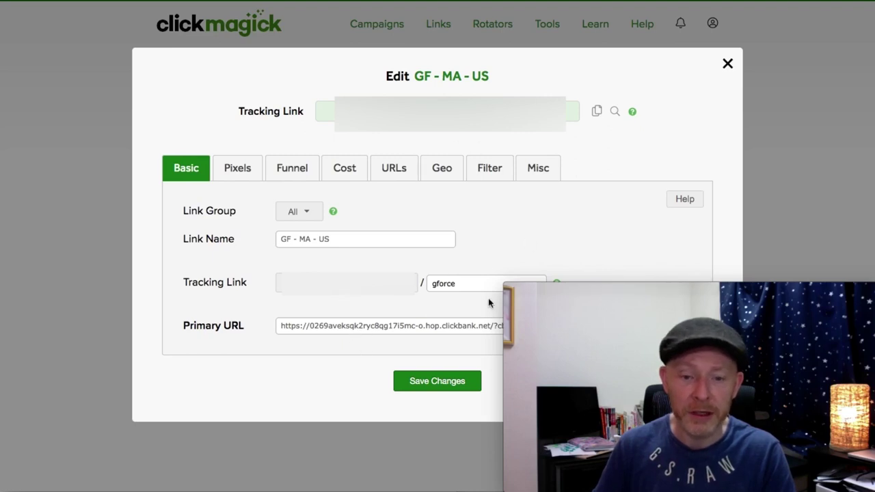
mouse_move(589, 288)
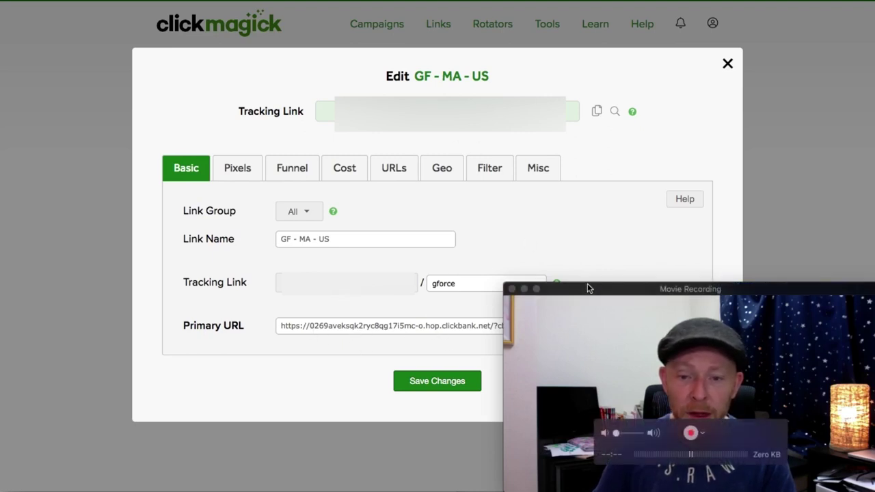
drag(588, 289, 729, 264)
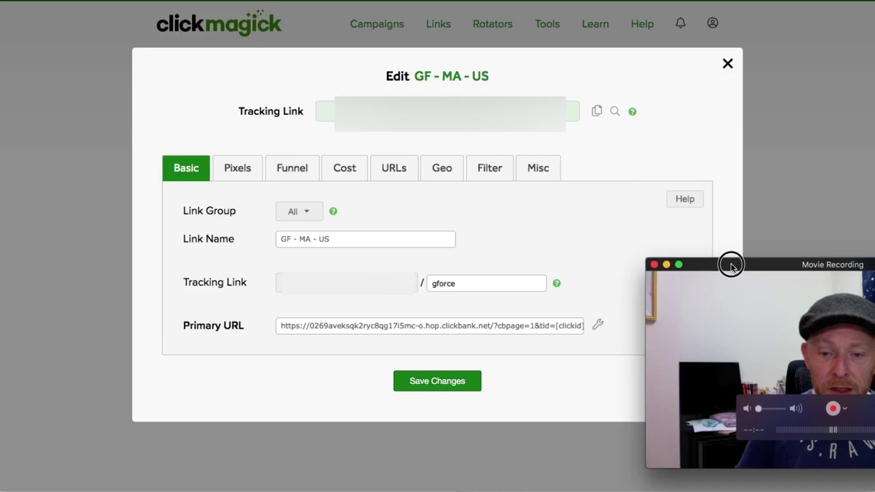
click(280, 326)
click(426, 327)
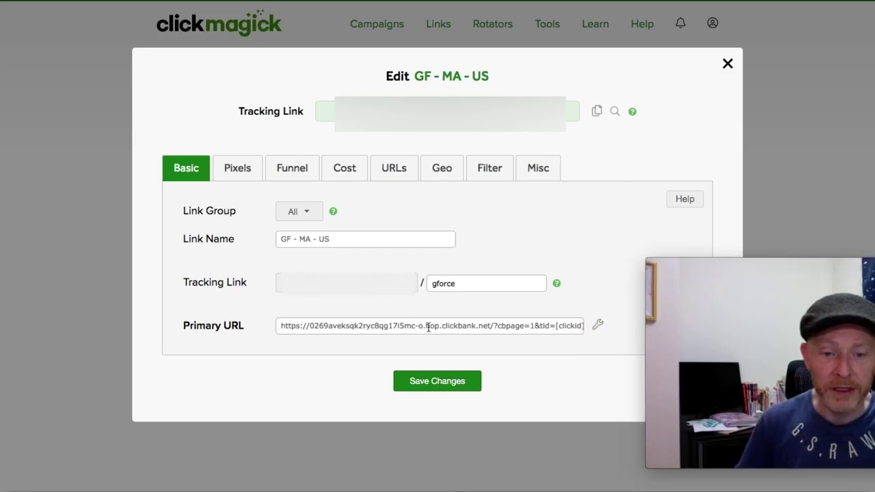
- Inspect the cbpage=1 and [clickid] tracking parameters in the link's Primary URL, then close the link editor without changes
click(428, 327)
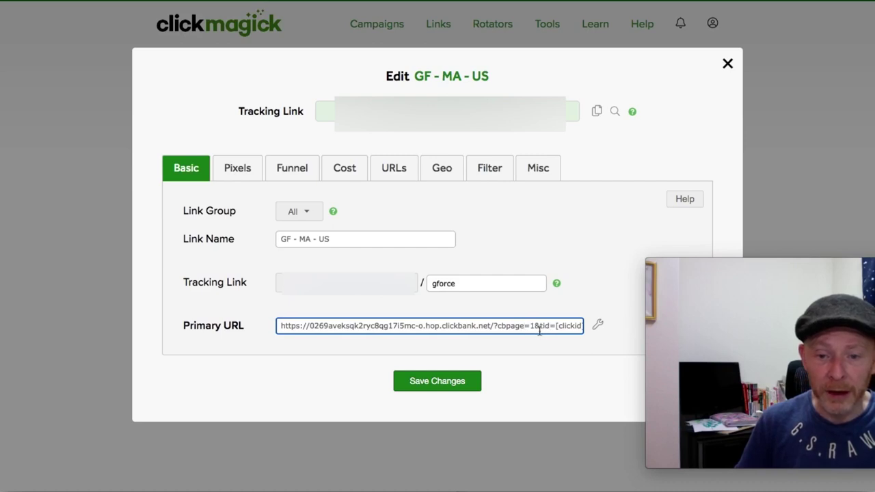
drag(535, 325, 498, 326)
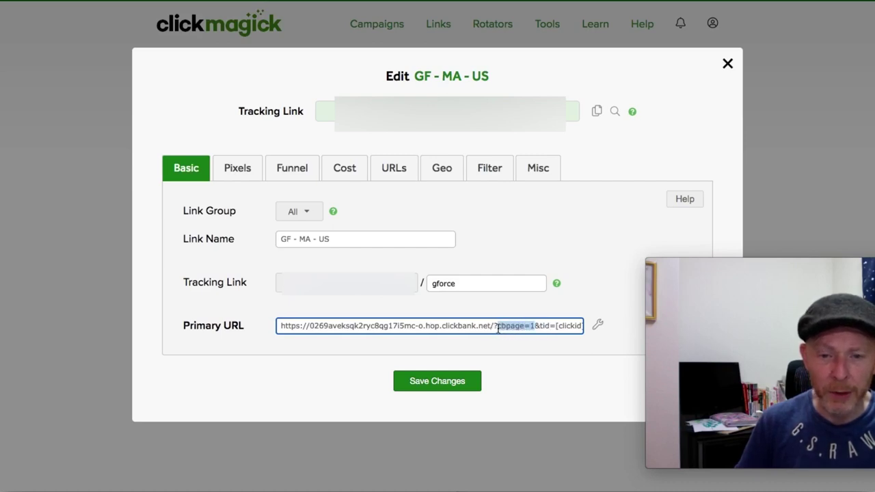
click(537, 326)
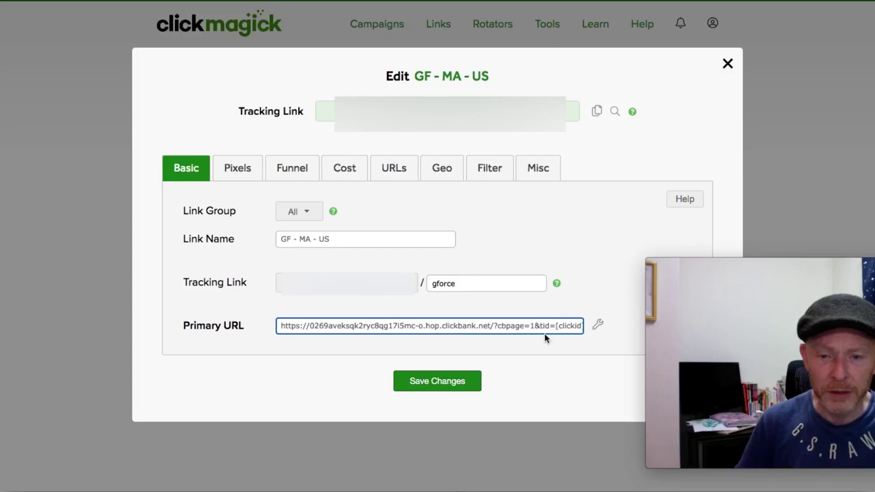
mouse_move(659, 419)
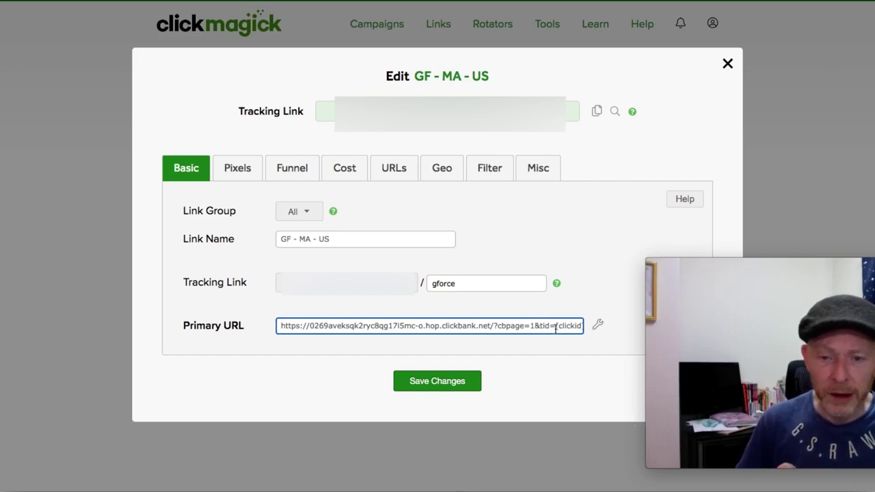
drag(555, 327, 600, 326)
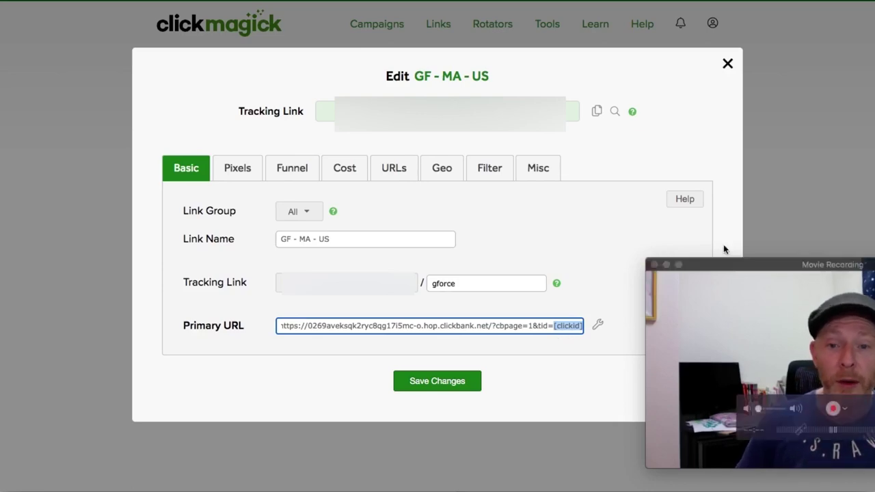
click(728, 63)
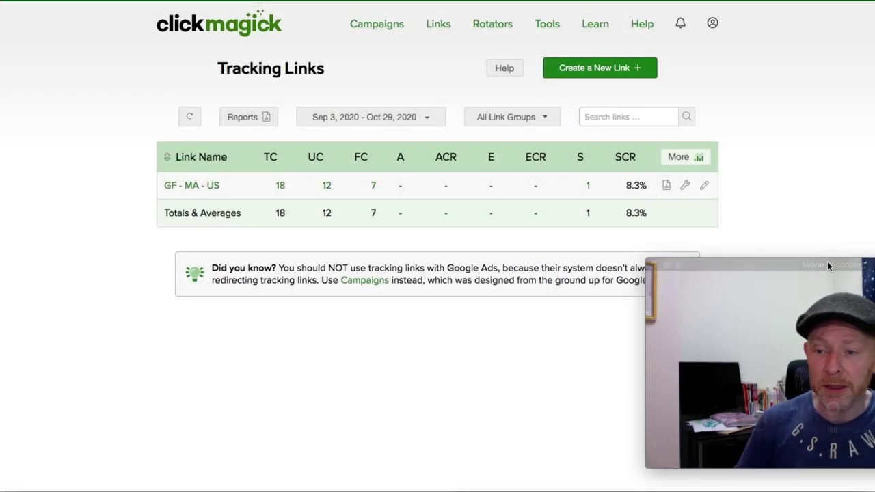
- Open the sales log for the "GF - MA - US" tracking link, examine the recorded sale's details and close the log
drag(828, 265, 684, 288)
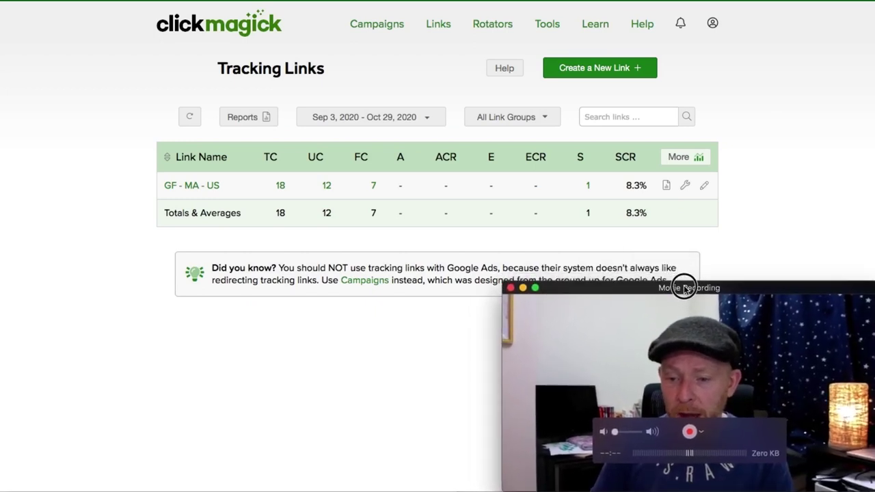
click(589, 186)
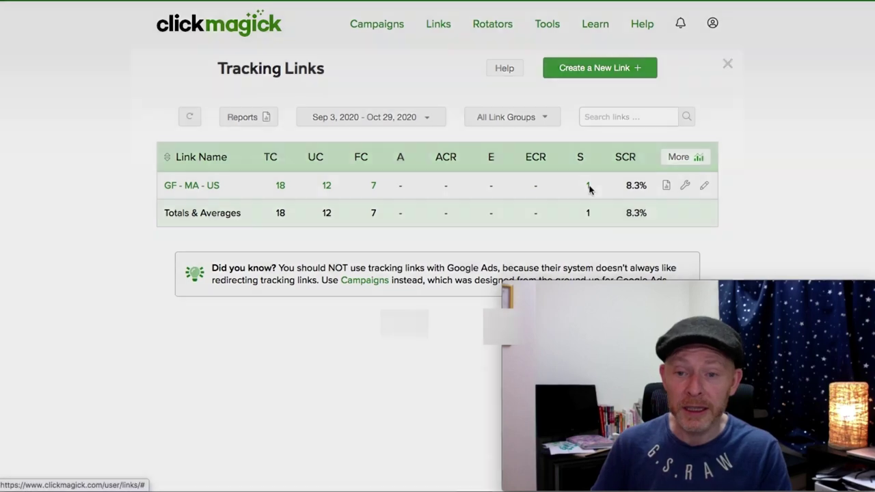
drag(760, 287, 777, 363)
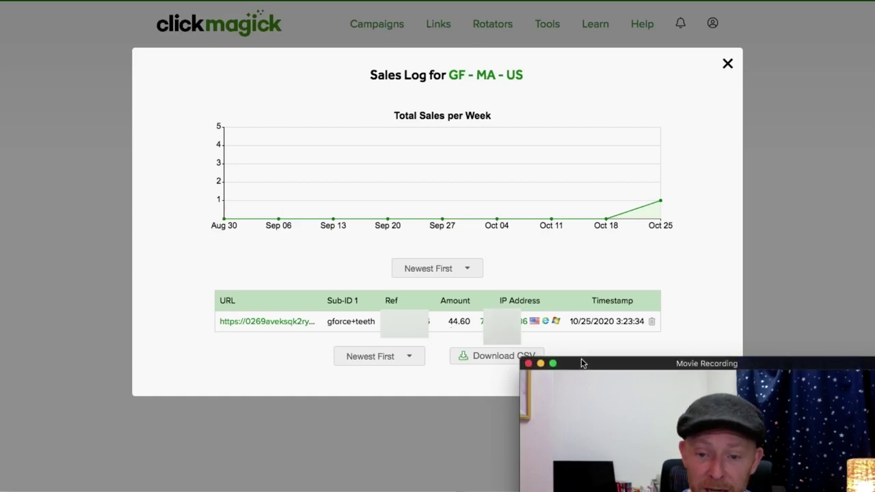
drag(582, 363, 563, 349)
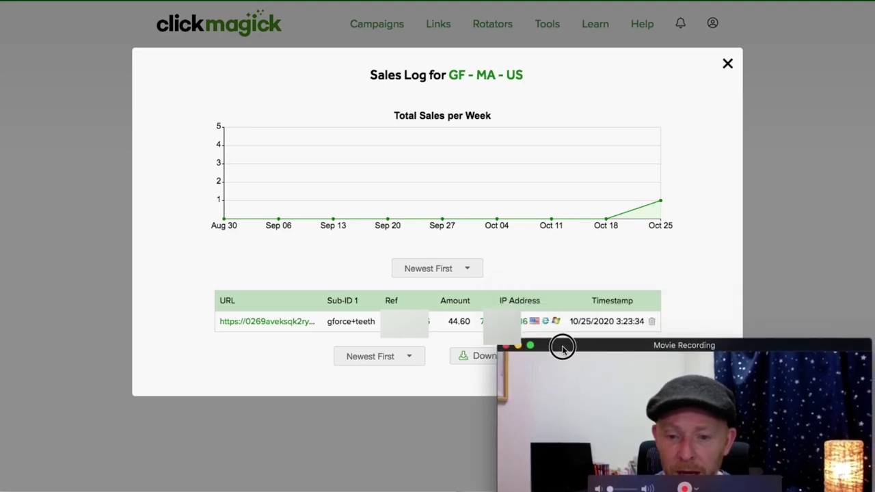
drag(562, 349, 570, 290)
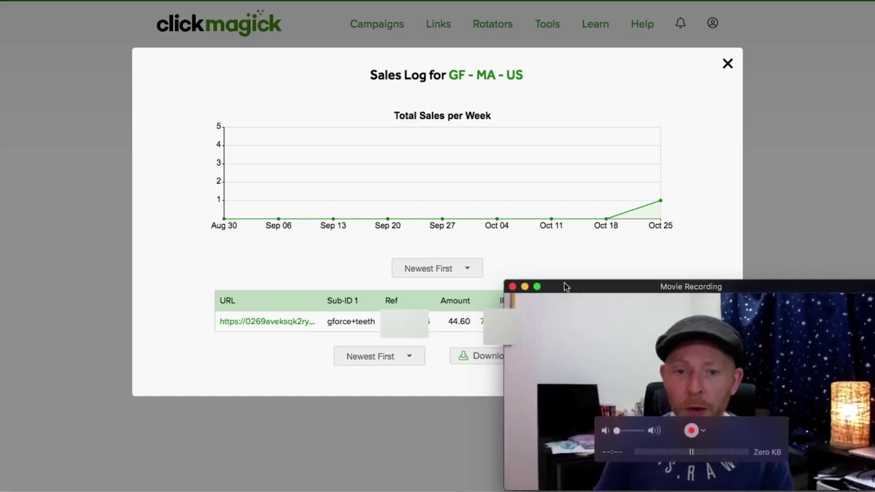
click(727, 66)
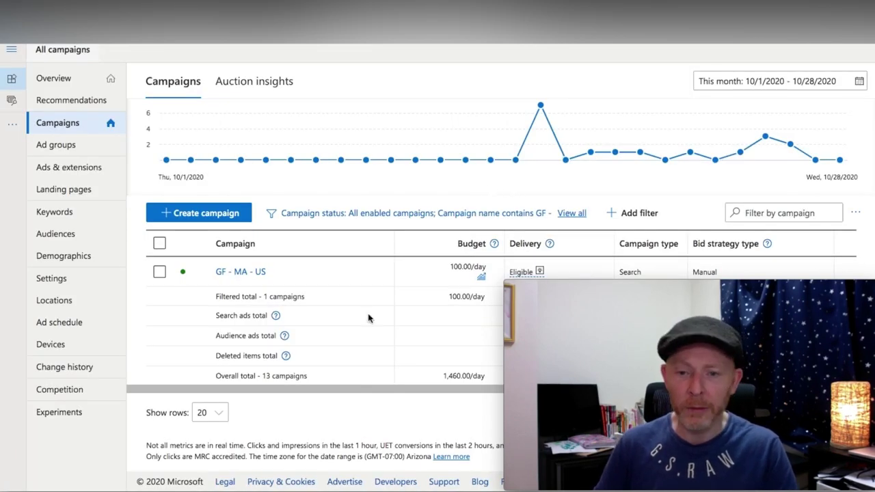
- Switch to Microsoft Advertising and review the GF - MA - US campaign's clicks, impressions, CTR, average CPC and spend
scroll(372, 312, right, 5)
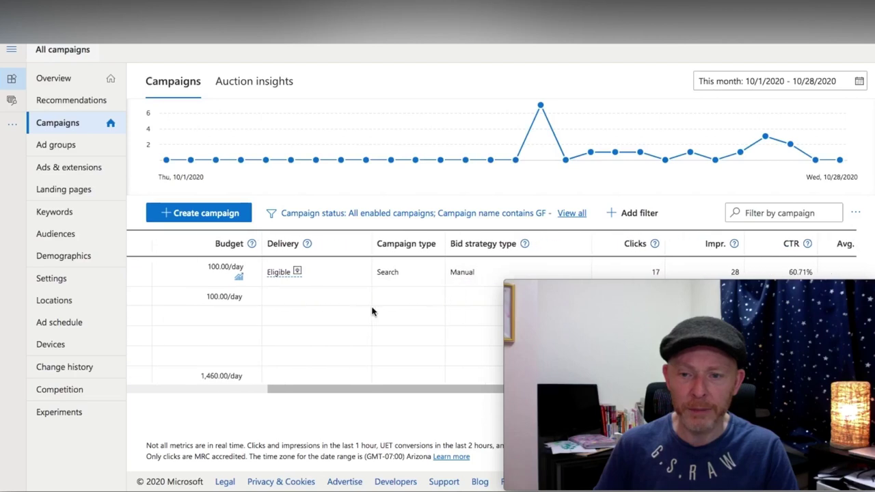
scroll(372, 312, right, 5)
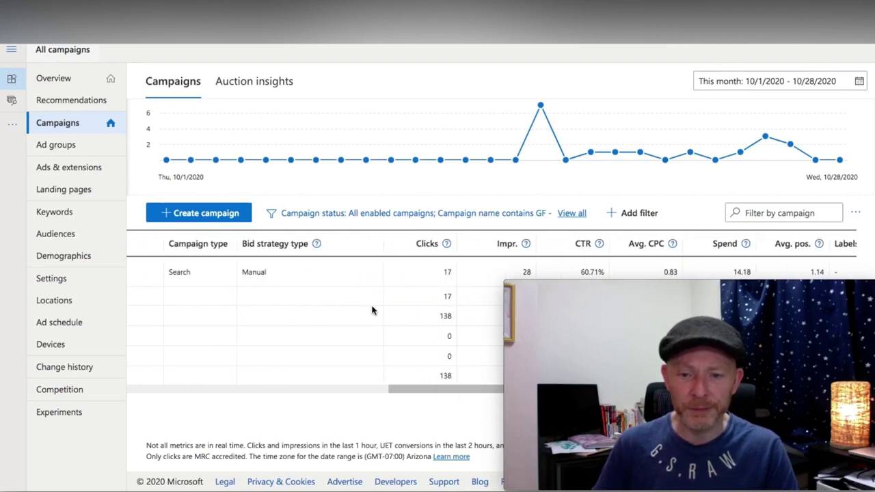
scroll(372, 311, right, 2)
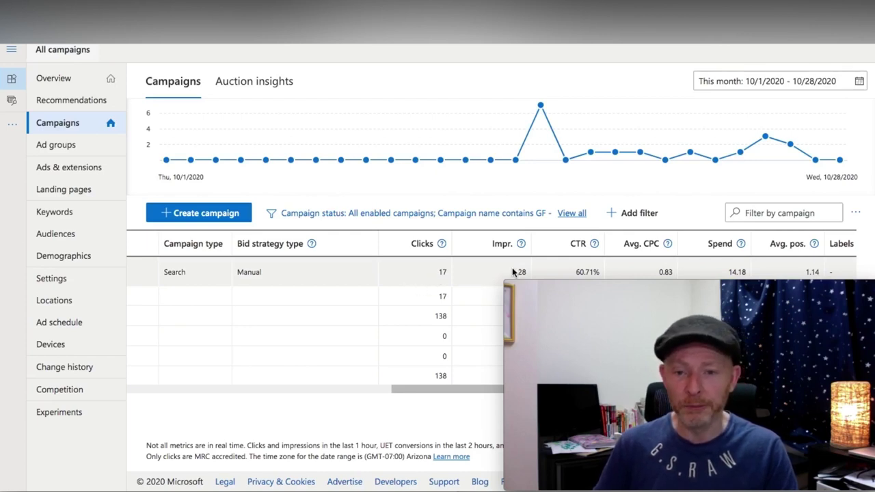
click(608, 271)
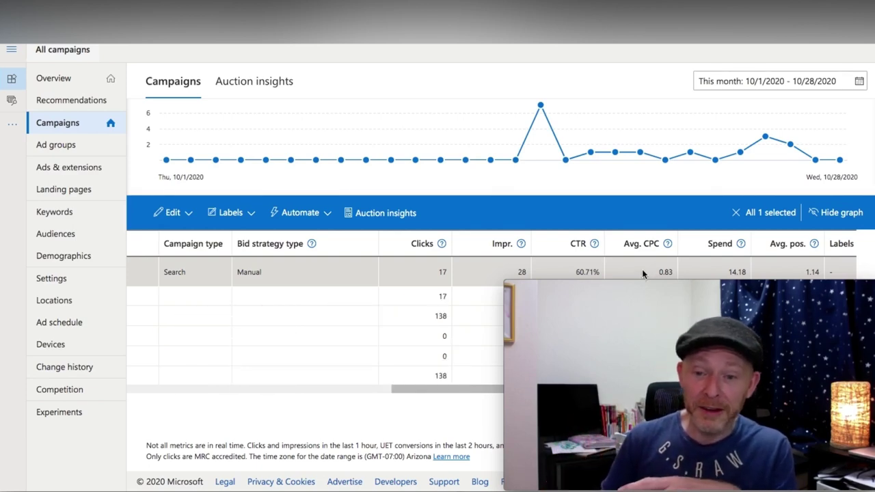
scroll(643, 266, left, 5)
scroll(642, 270, left, 5)
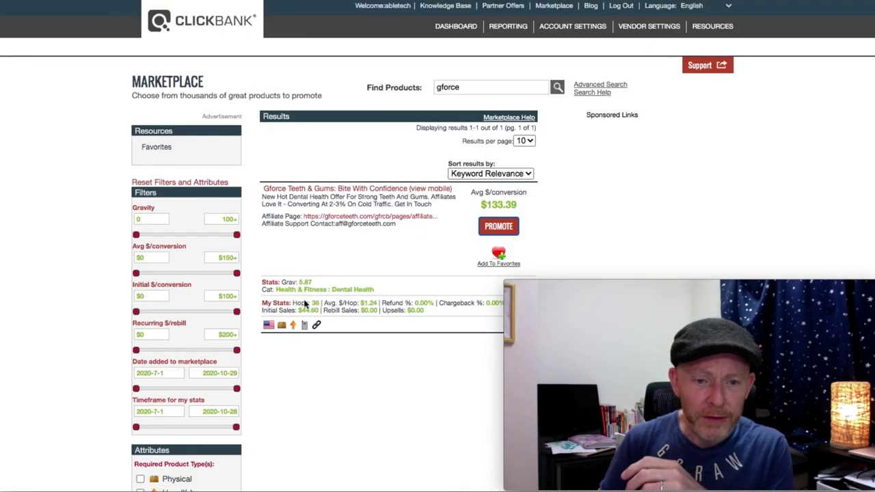
- Switch to ClickBank, check the Gforce offer's gravity, and review the Oct 24 transaction from the dashboard's daily sales snapshot
double_click(304, 283)
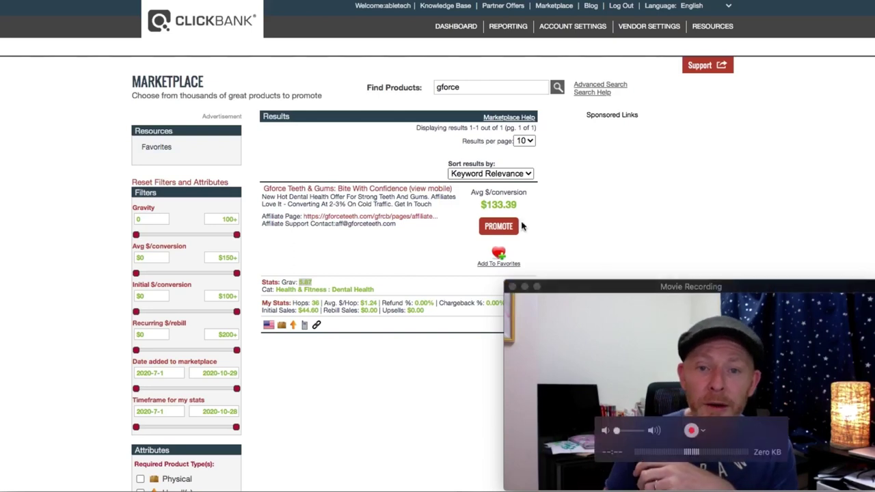
click(467, 32)
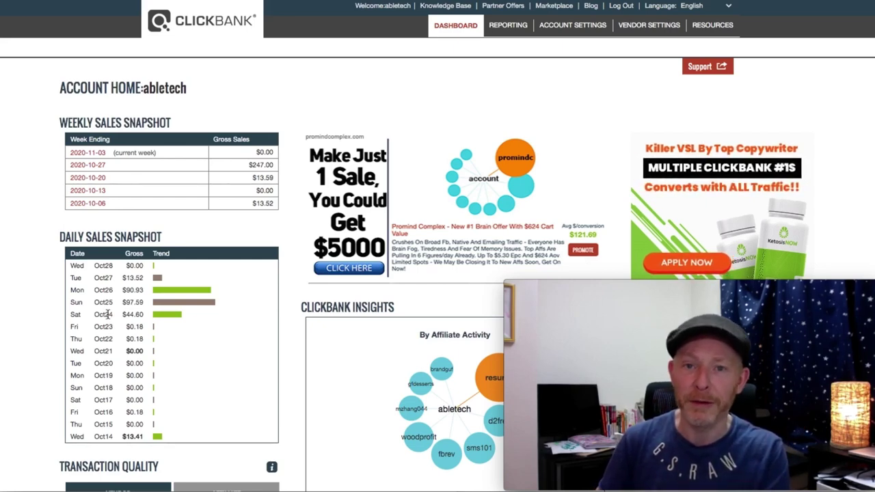
click(170, 319)
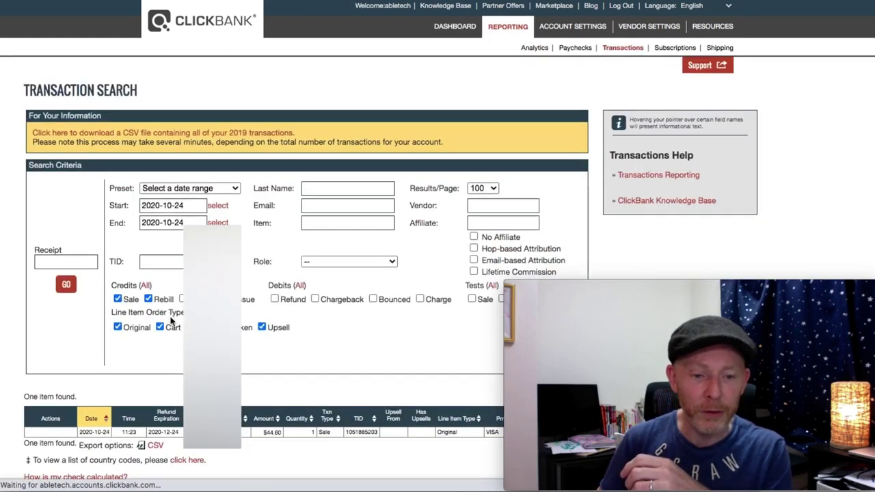
scroll(171, 320, down, 3)
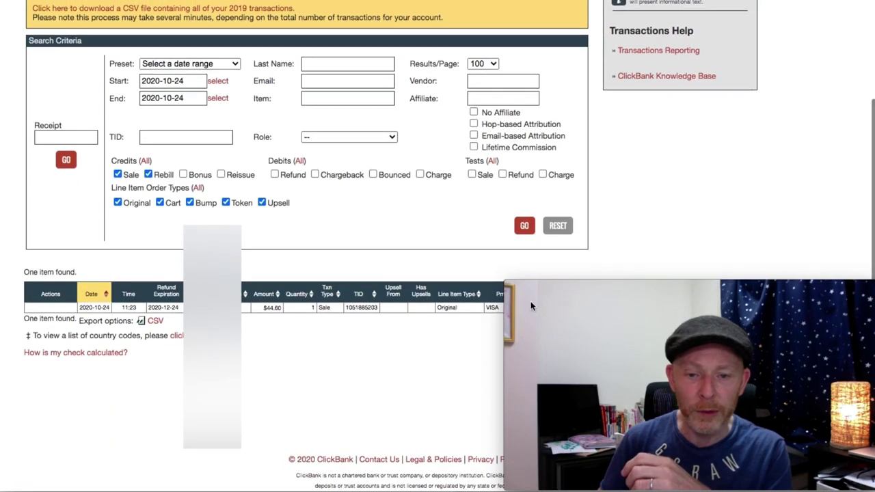
drag(605, 288, 604, 332)
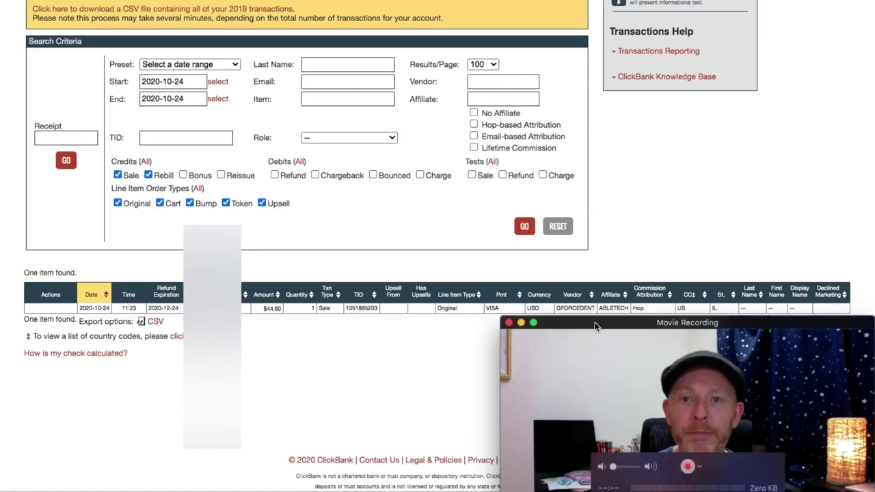
drag(596, 322, 594, 289)
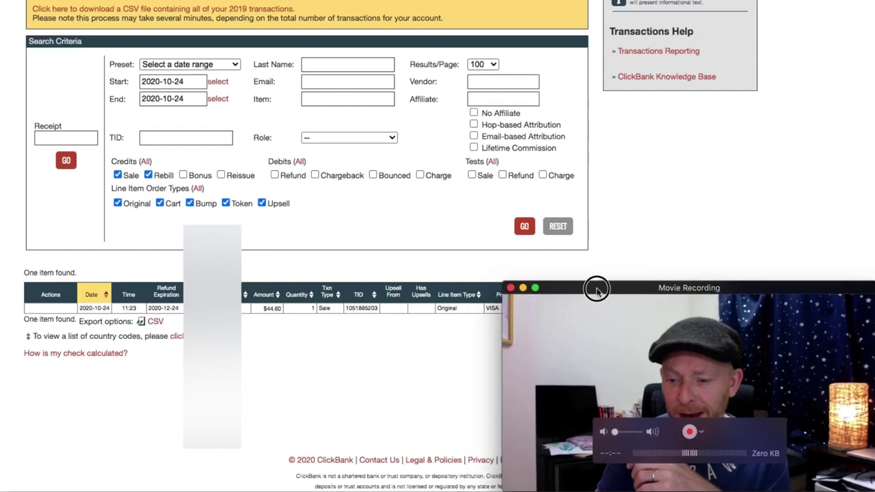
scroll(567, 143, up, 1)
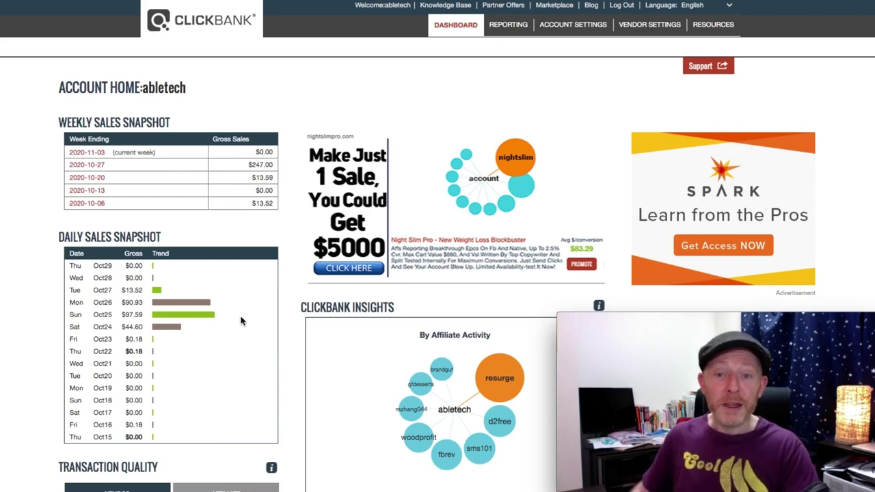
- Search the ClickBank Marketplace for "diabetes"
click(555, 7)
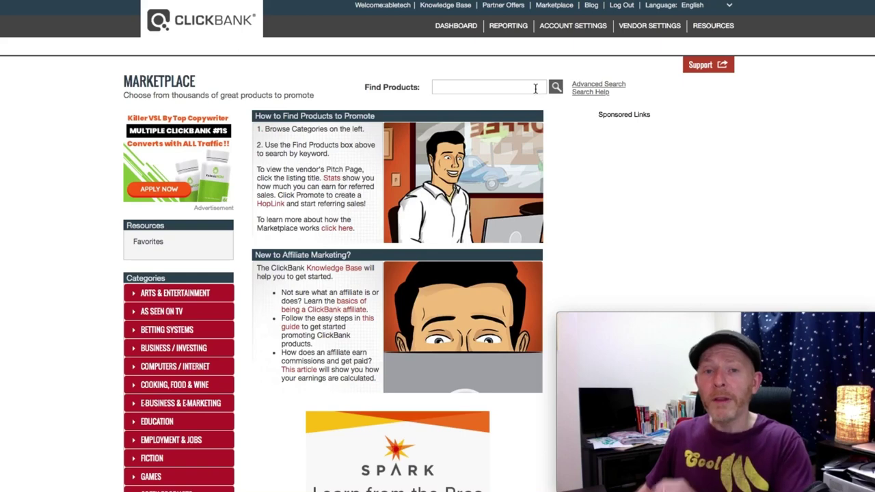
click(534, 88)
text(diabete)
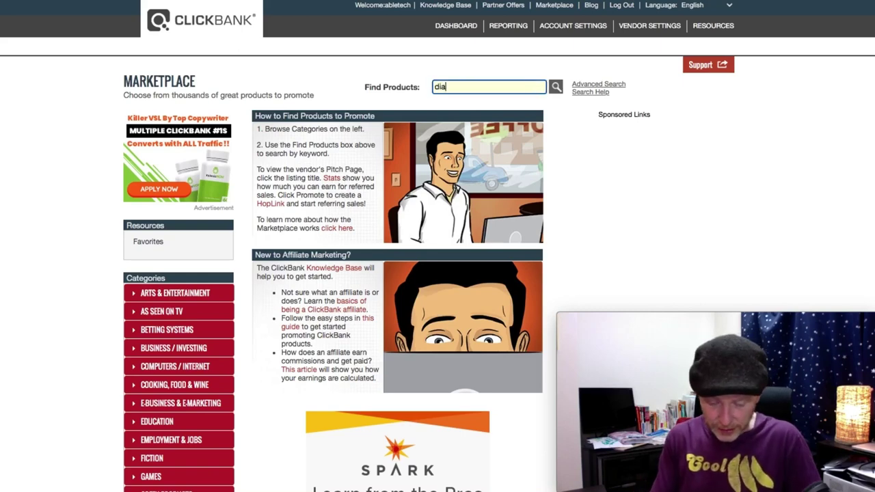
key(BackSpace)
key(BackSpace)
key(BackSpace)
text(etes)
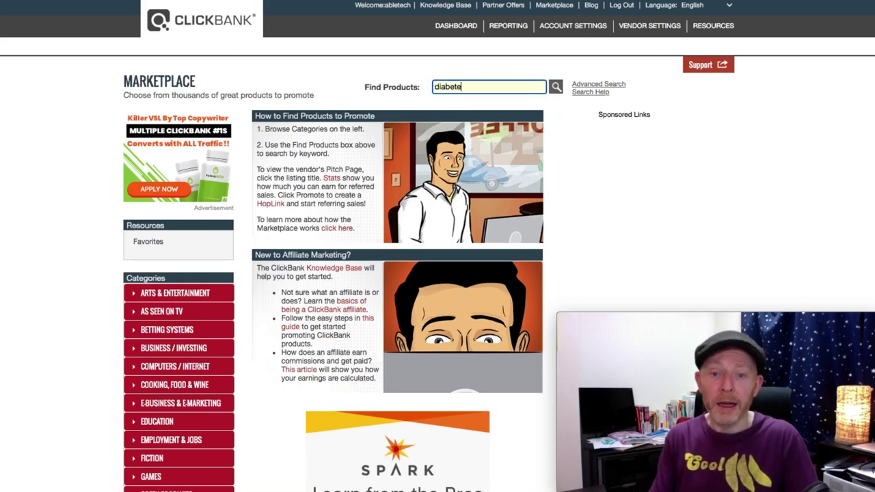
key(Return)
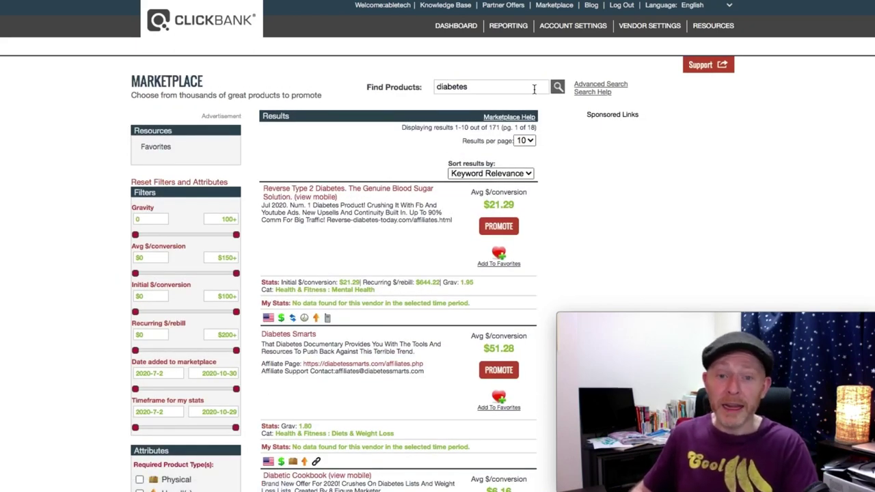
- Sort the diabetes results by Rank and review the offers' stats down to Deep Sleep Diabetes Remedy
click(523, 175)
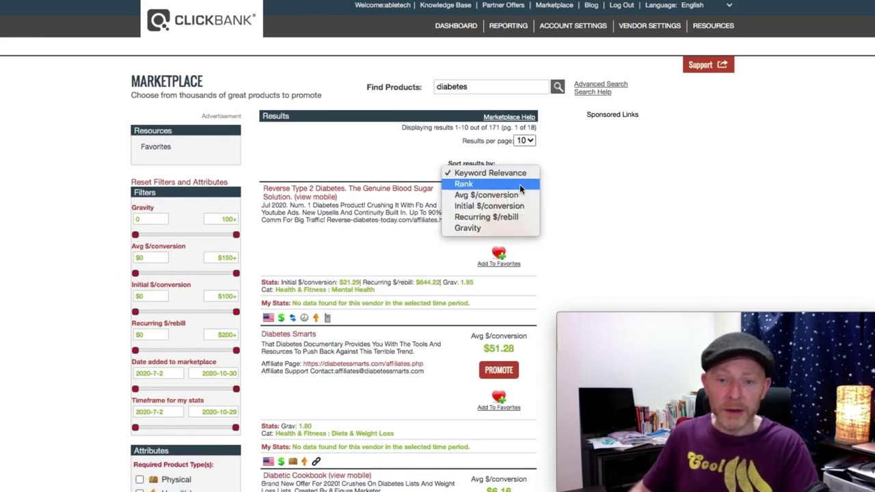
click(520, 184)
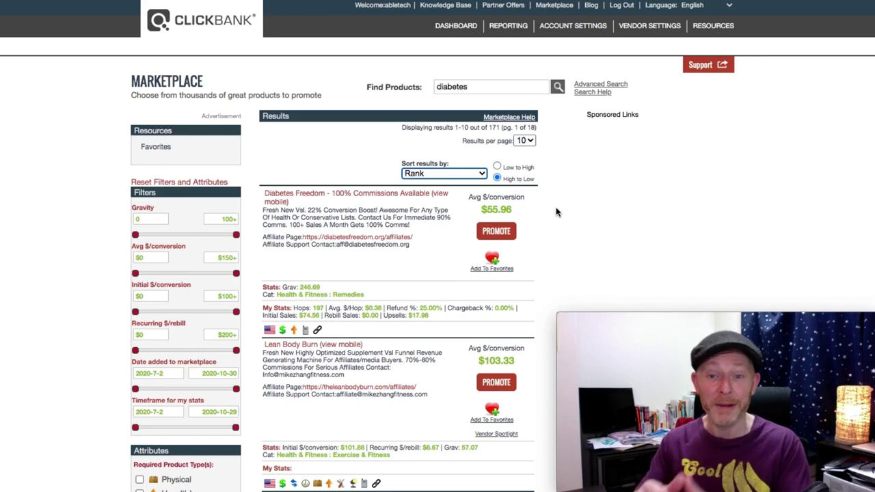
scroll(544, 224, down, 5)
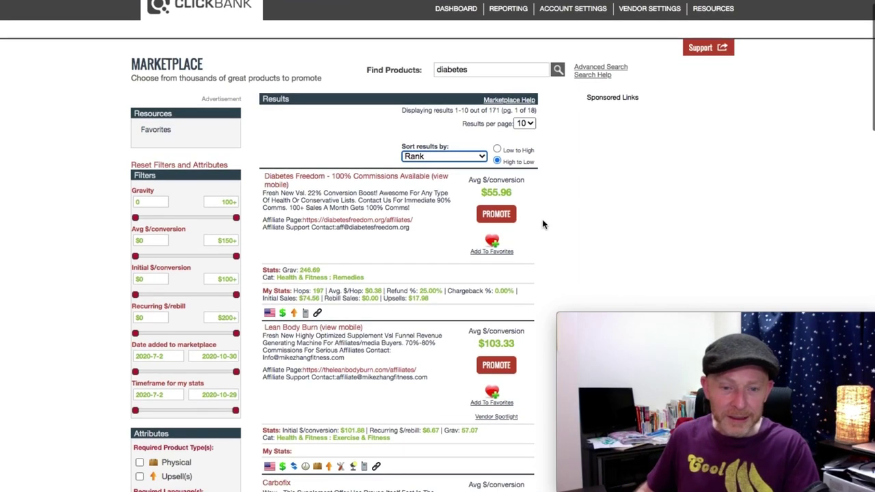
scroll(541, 225, down, 9)
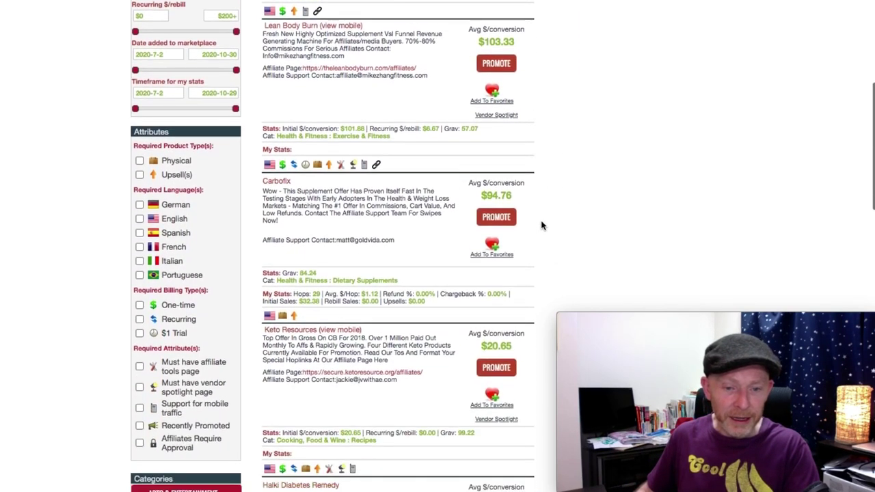
scroll(541, 226, down, 7)
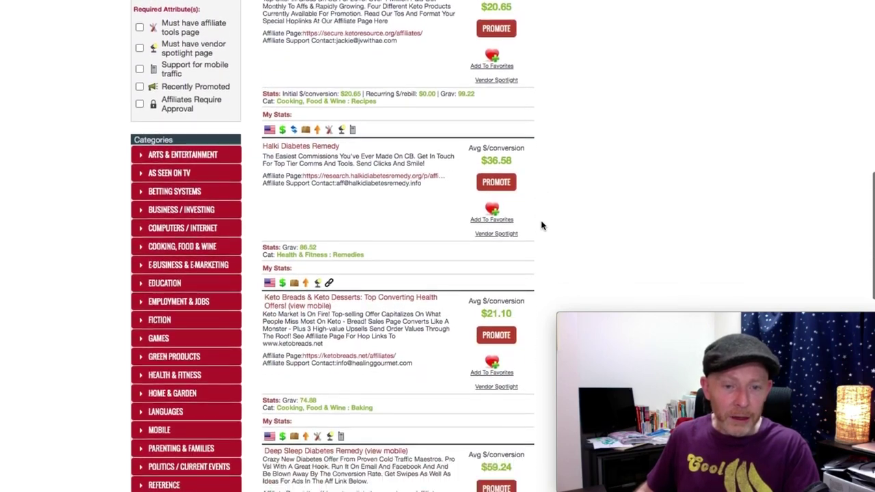
scroll(541, 226, down, 1)
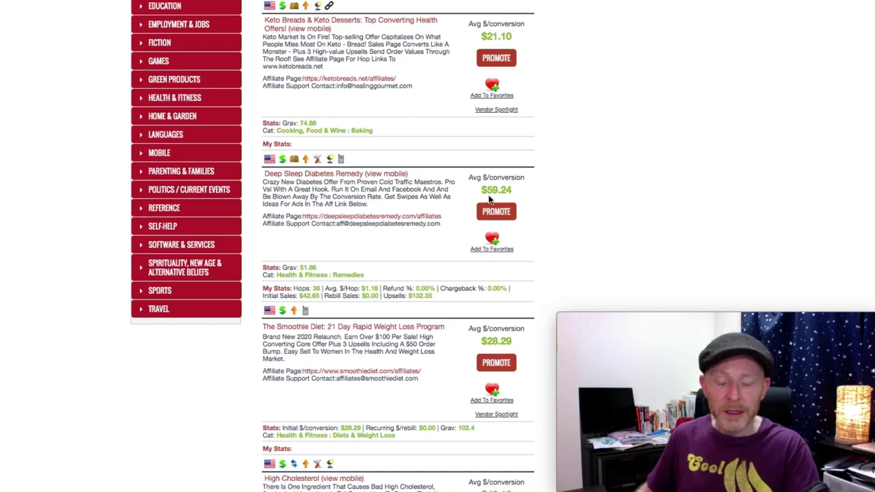
scroll(513, 205, up, 1)
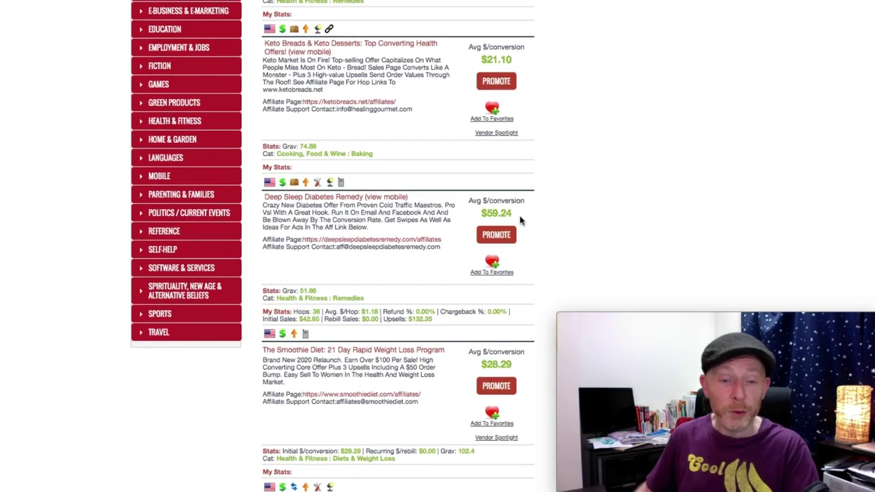
- Check the gravity of the Deep Sleep Diabetes Remedy offer in the ClickBank Marketplace results
scroll(520, 220, down, 1)
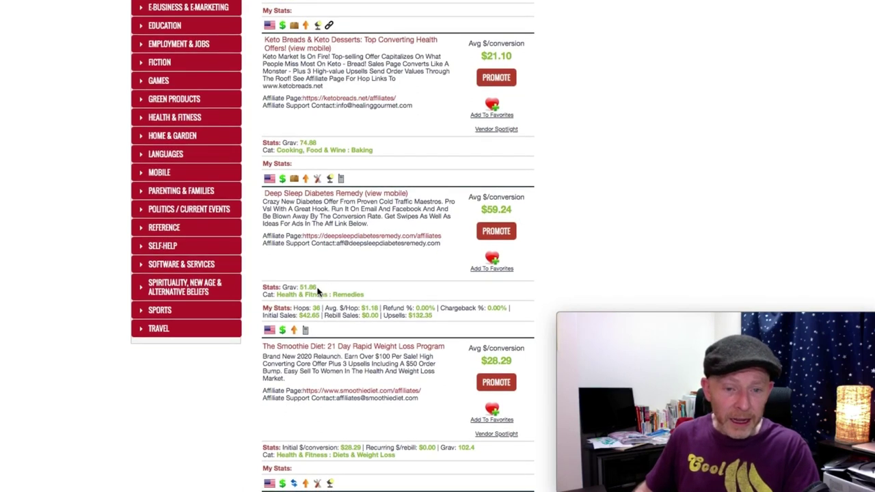
drag(318, 287, 299, 288)
click(305, 267)
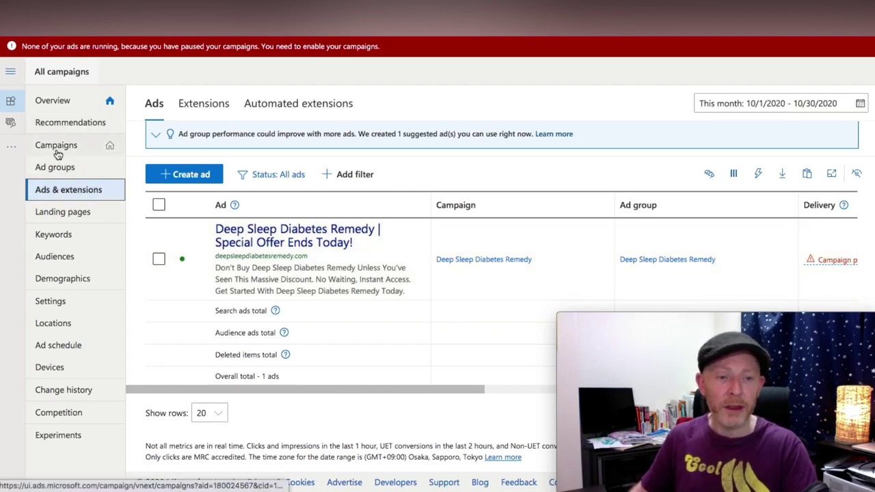
- Switch to Microsoft Advertising and review the Deep Sleep Diabetes Remedy campaign's budget, bid strategy, clicks, impressions, CTR, average CPC and spend
click(88, 214)
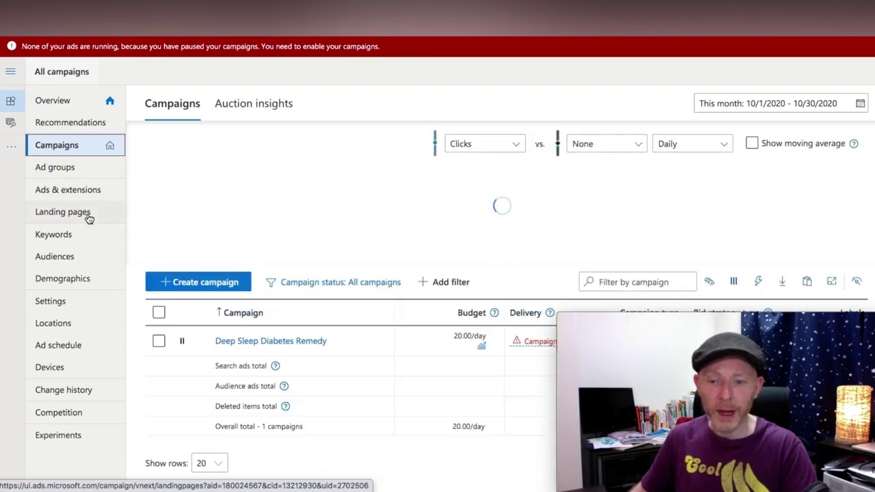
scroll(264, 262, down, 1)
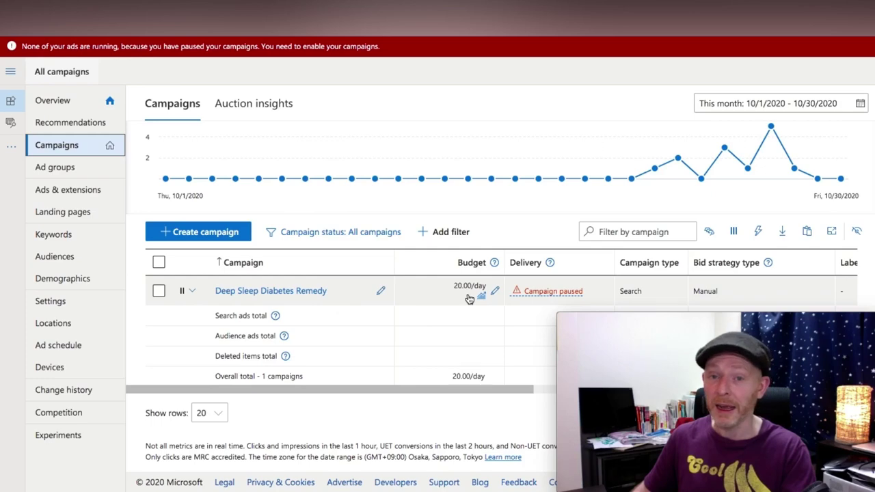
scroll(747, 296, right, 2)
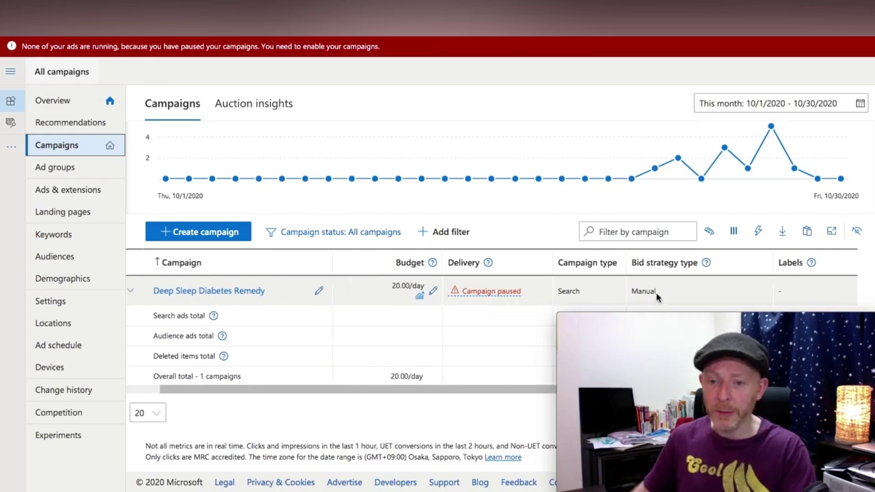
scroll(658, 295, right, 5)
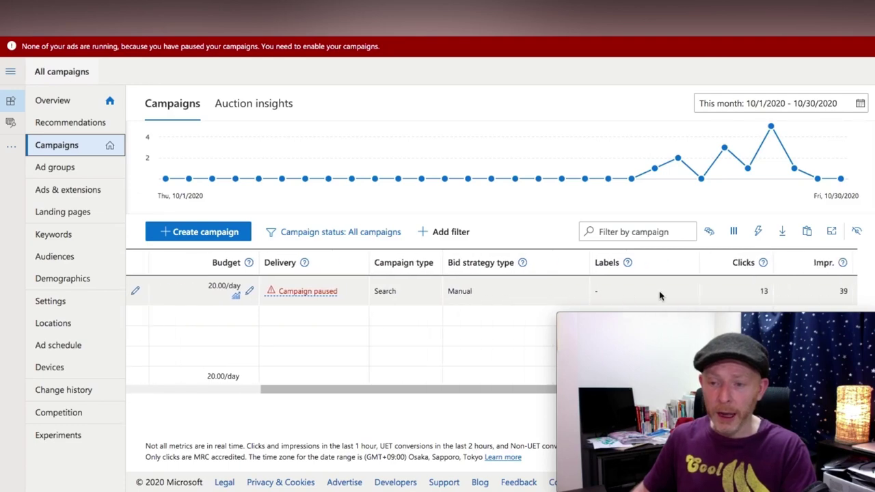
scroll(659, 291, right, 3)
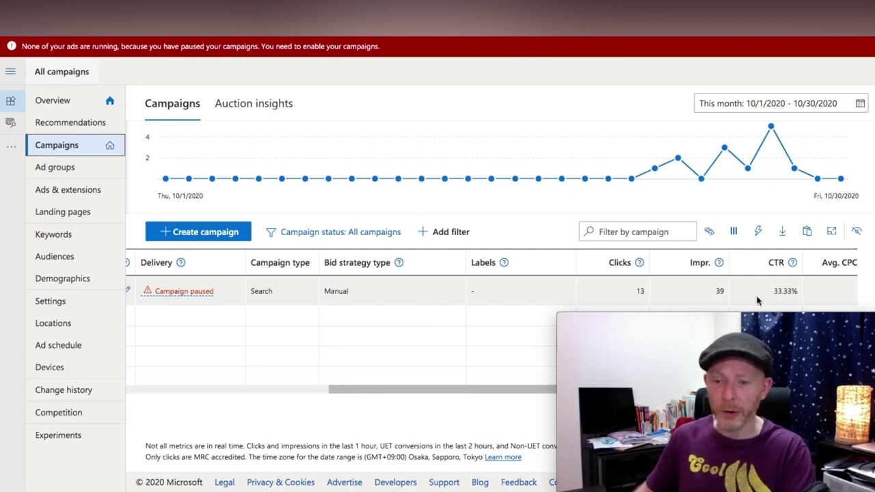
scroll(756, 299, right, 2)
scroll(756, 299, right, 8)
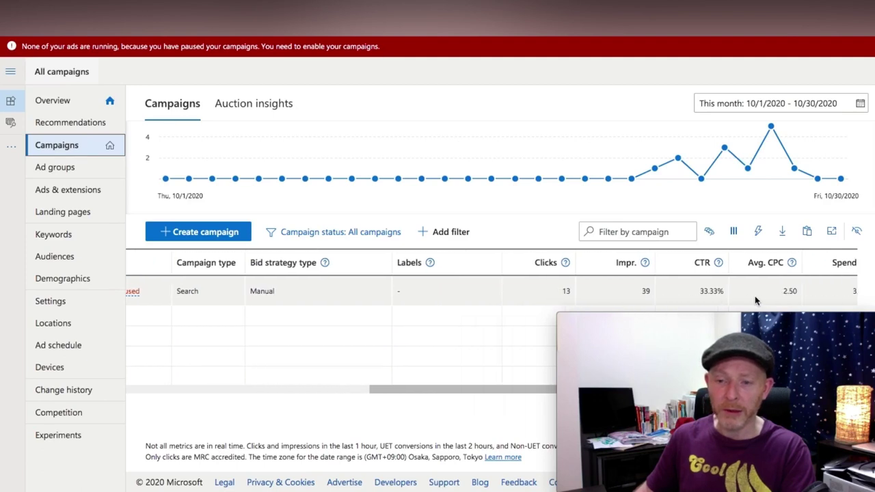
scroll(756, 299, right, 2)
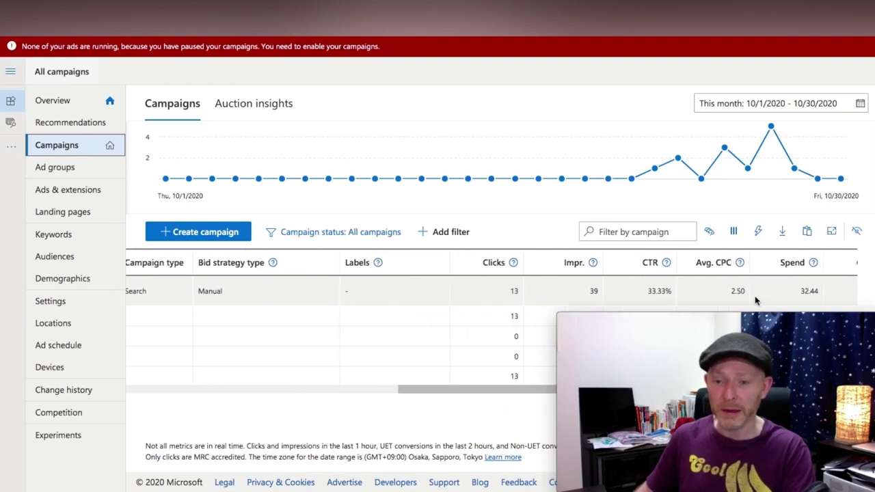
scroll(721, 300, right, 4)
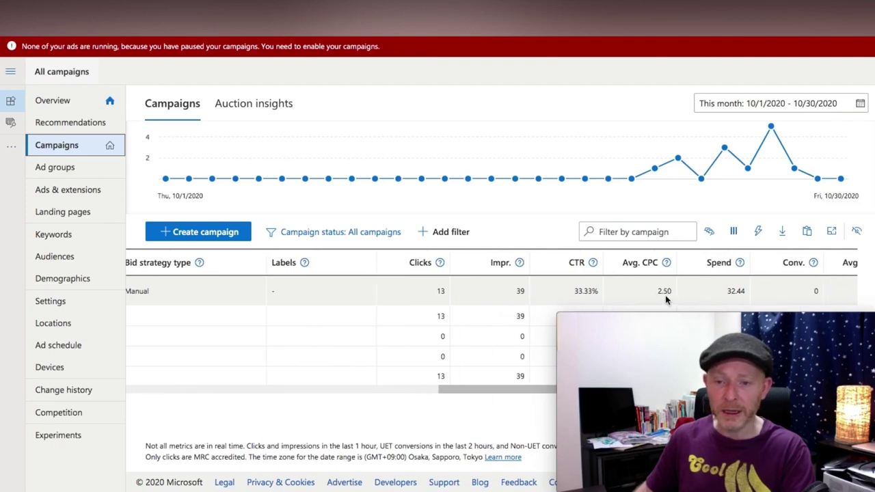
double_click(736, 292)
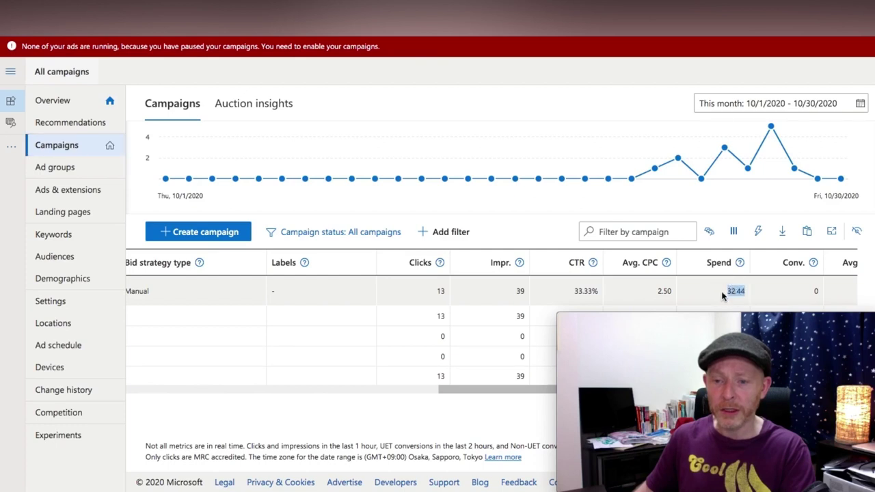
click(714, 296)
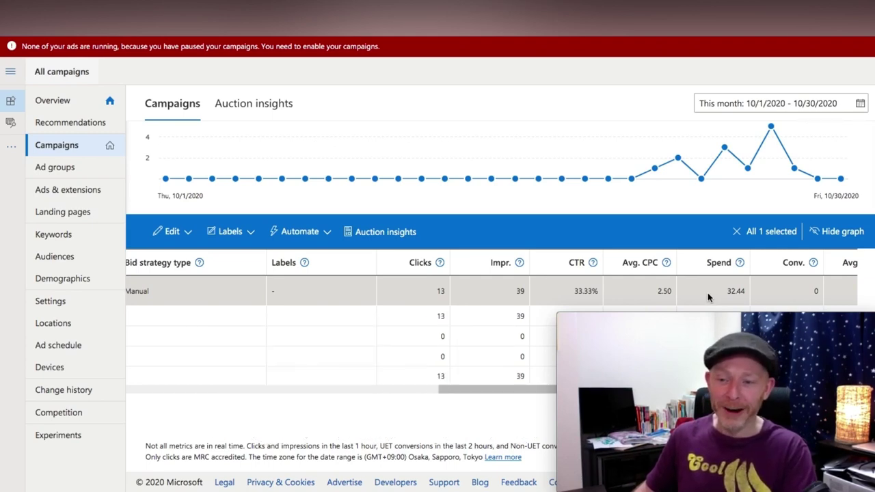
- View the campaign's keywords and check the "deep sleep diabetes remedy" keyword, leaving it unselected
scroll(708, 293, left, 10)
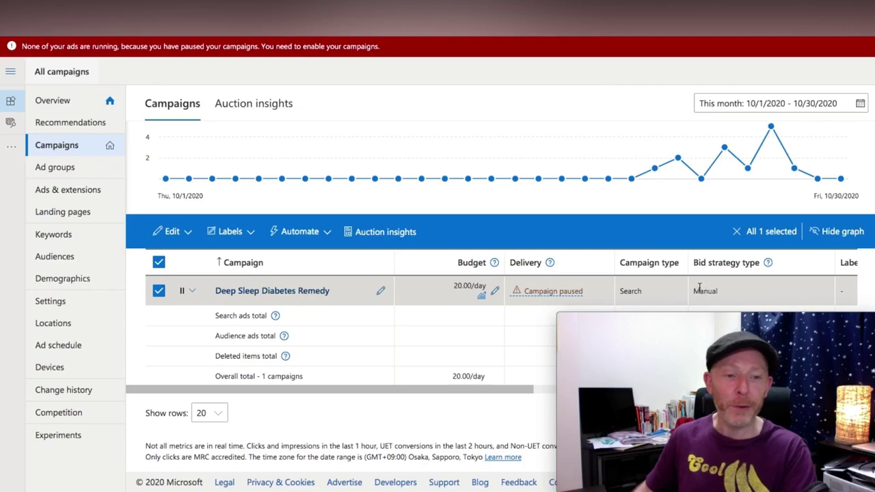
scroll(483, 285, up, 1)
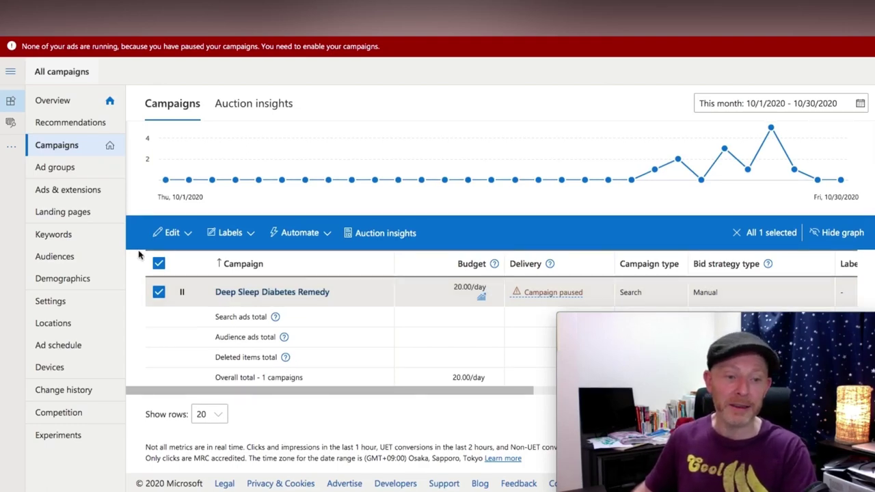
click(44, 239)
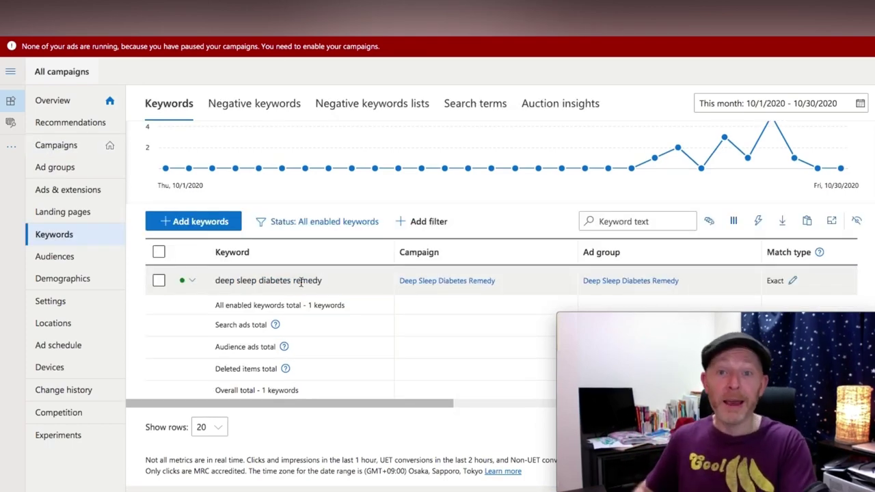
click(323, 281)
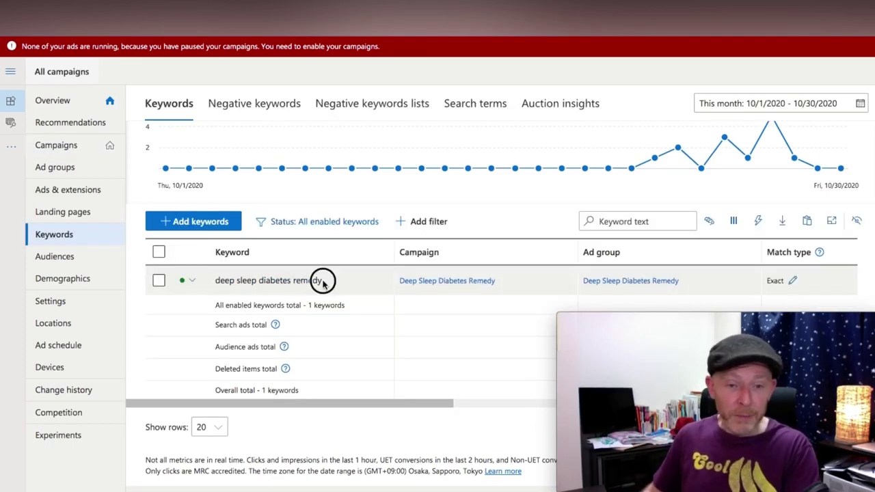
drag(323, 281, 215, 285)
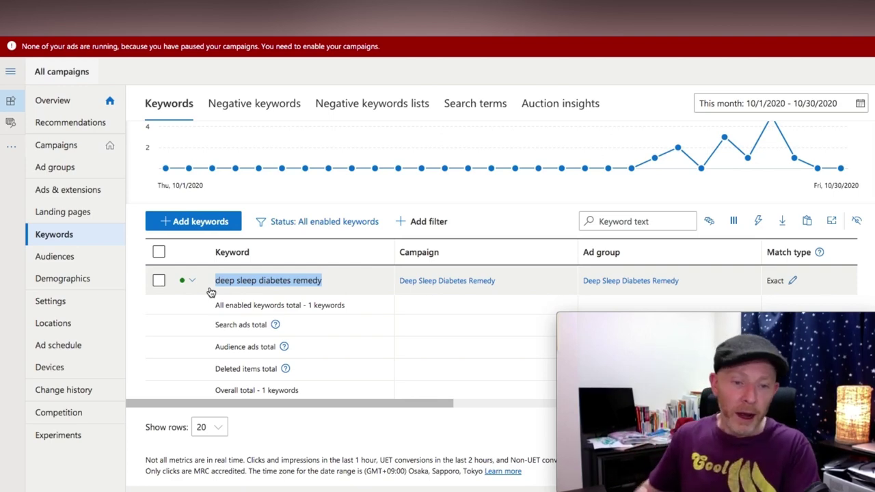
click(238, 280)
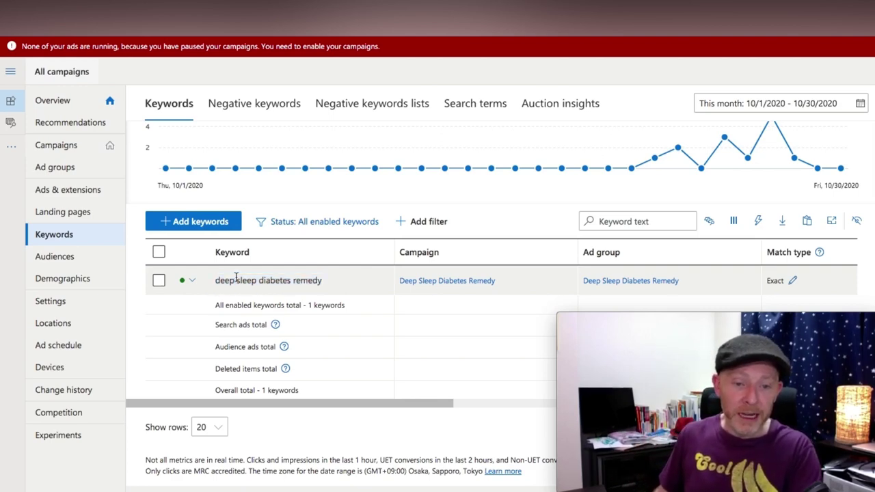
scroll(332, 283, right, 5)
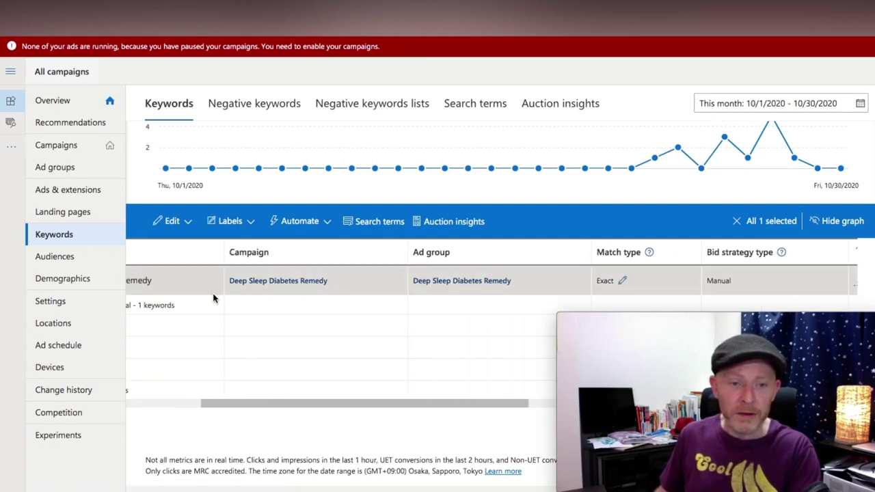
scroll(256, 293, left, 5)
click(158, 279)
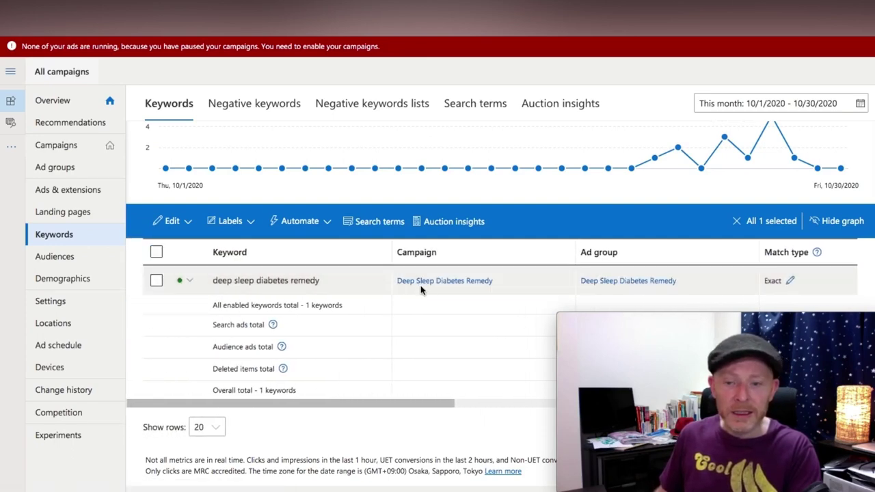
- Review the keyword's match type, delivery and quality score, bid, clicks, impressions, CTR, average CPC, spend and average position
scroll(475, 292, right, 3)
scroll(673, 306, down, 1)
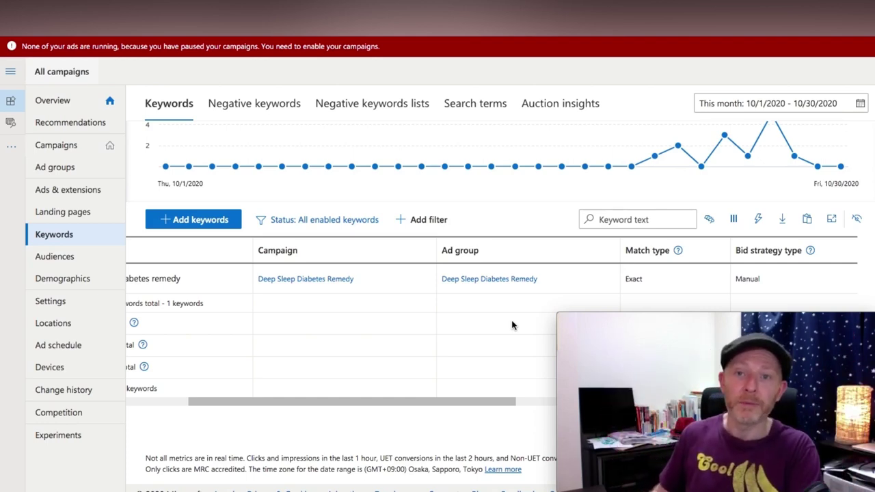
scroll(332, 299, left, 2)
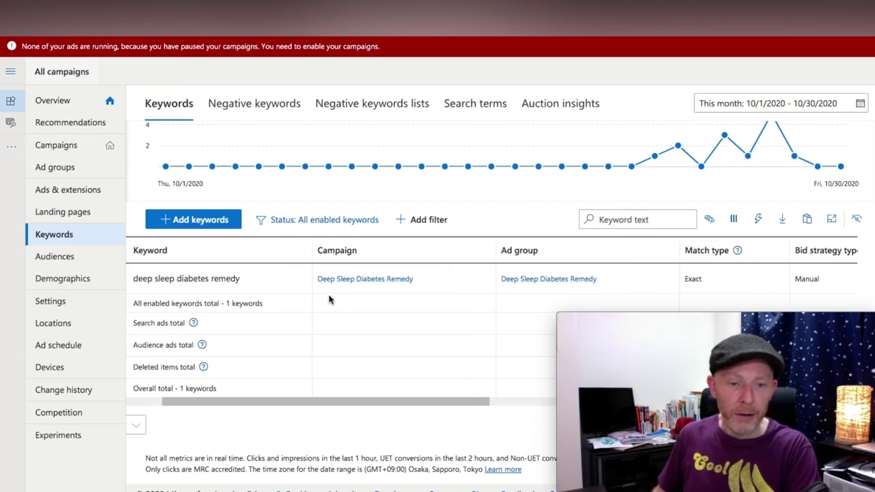
scroll(274, 285, right, 2)
scroll(274, 285, right, 8)
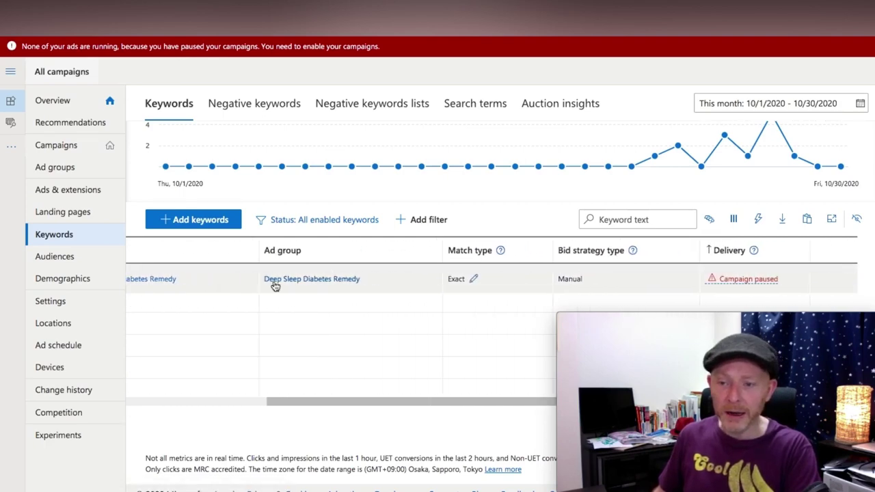
scroll(279, 284, right, 3)
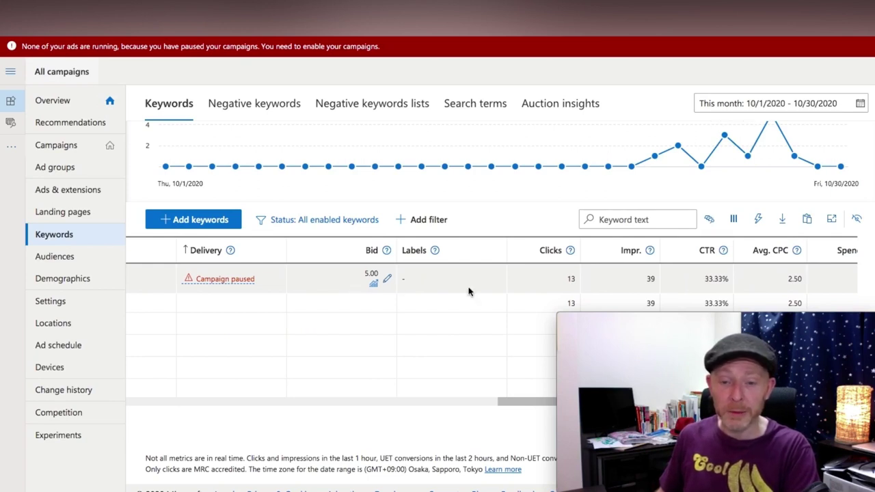
scroll(469, 291, right, 2)
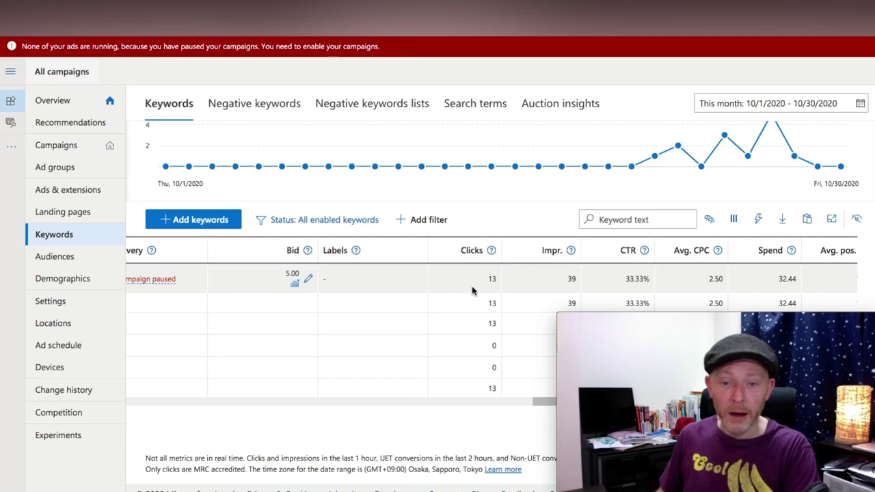
scroll(472, 291, left, 5)
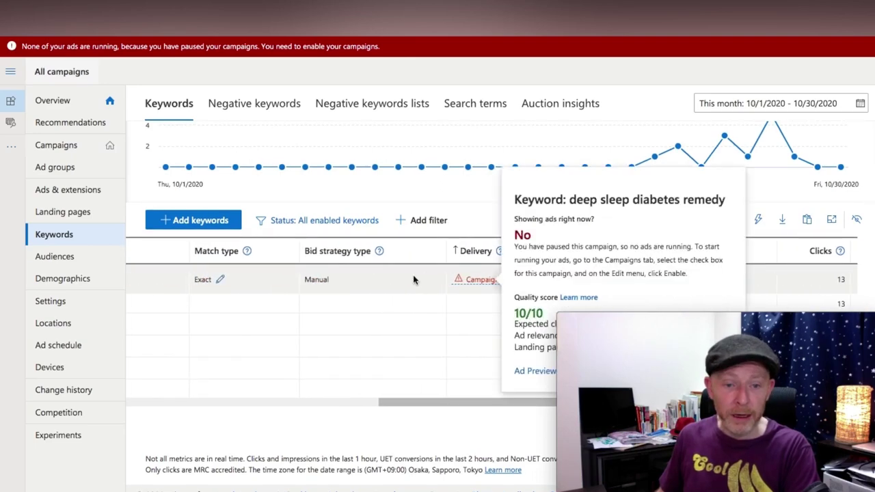
scroll(410, 277, right, 5)
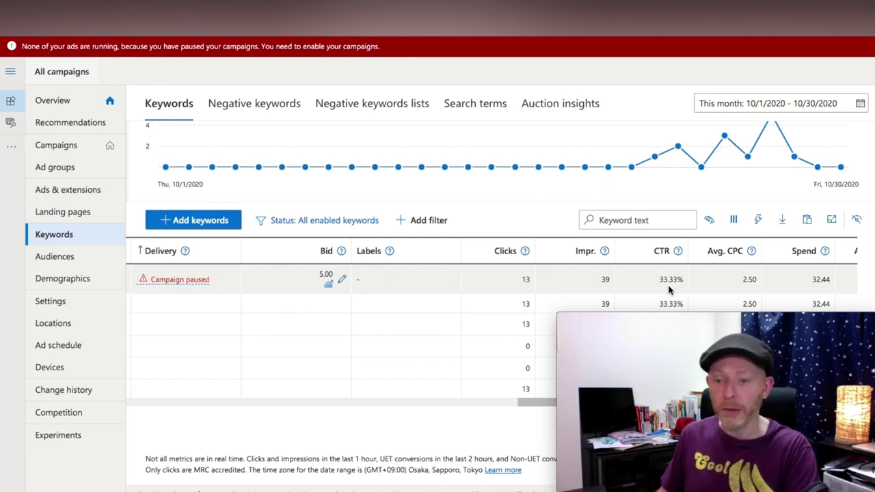
scroll(690, 287, right, 2)
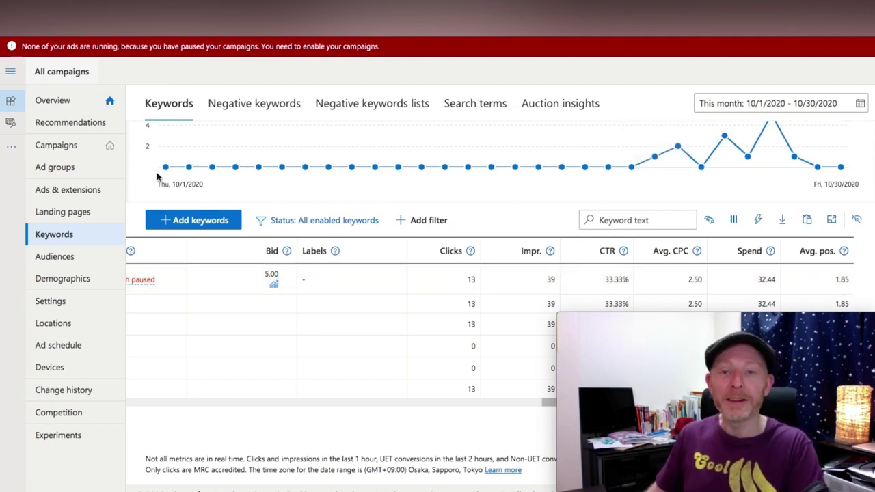
- Open the Deep Sleep Diabetes Remedy ad for editing from the campaign's ads
click(87, 191)
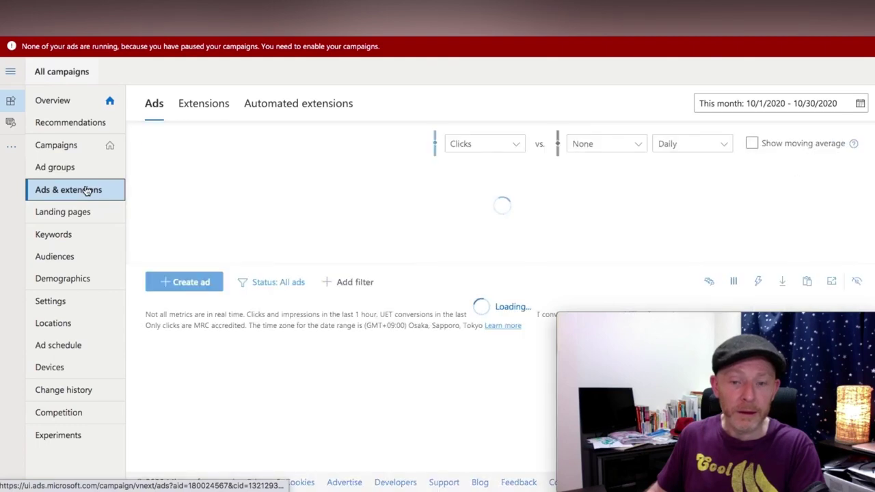
scroll(358, 246, down, 2)
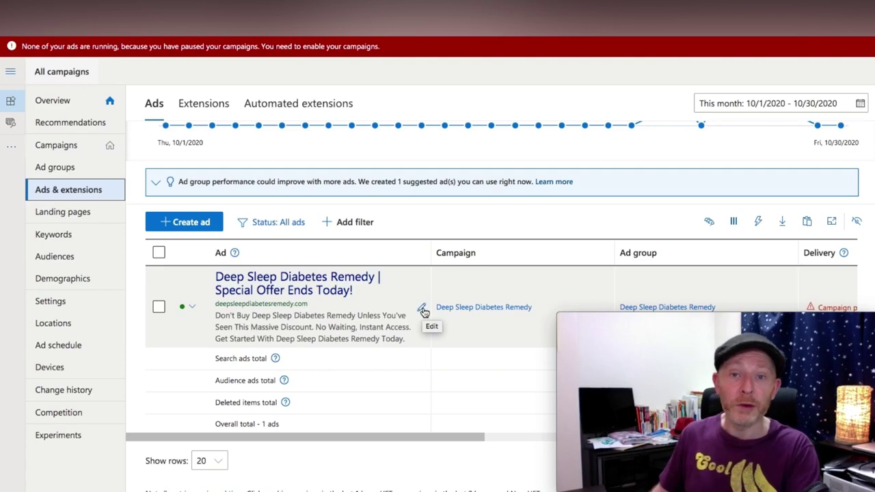
click(422, 309)
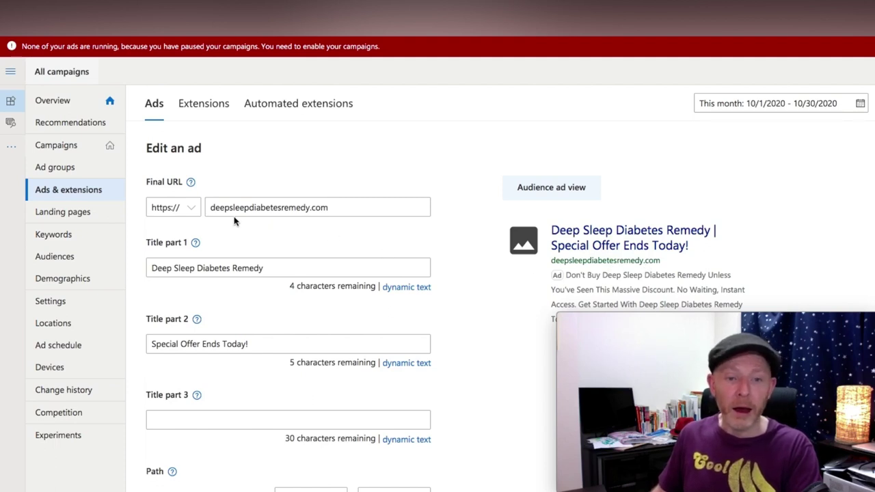
- Review the ad's final URL and its first title part without changing them
click(208, 208)
drag(208, 207, 319, 205)
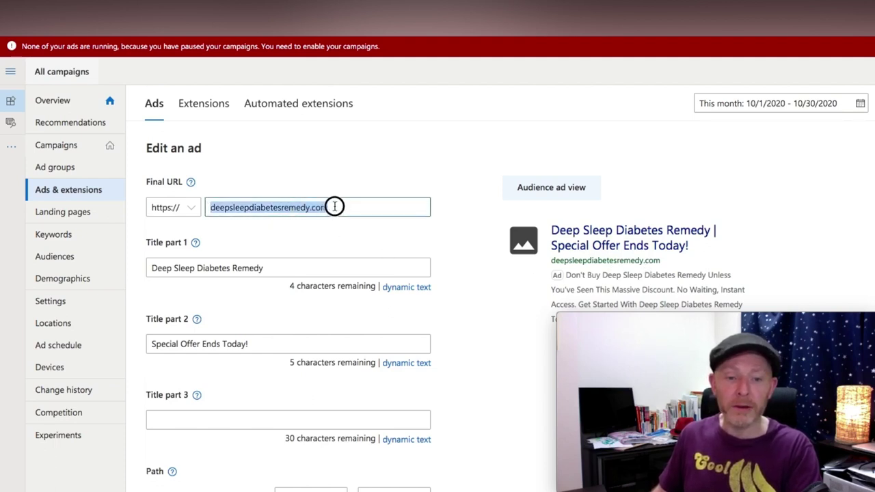
click(335, 207)
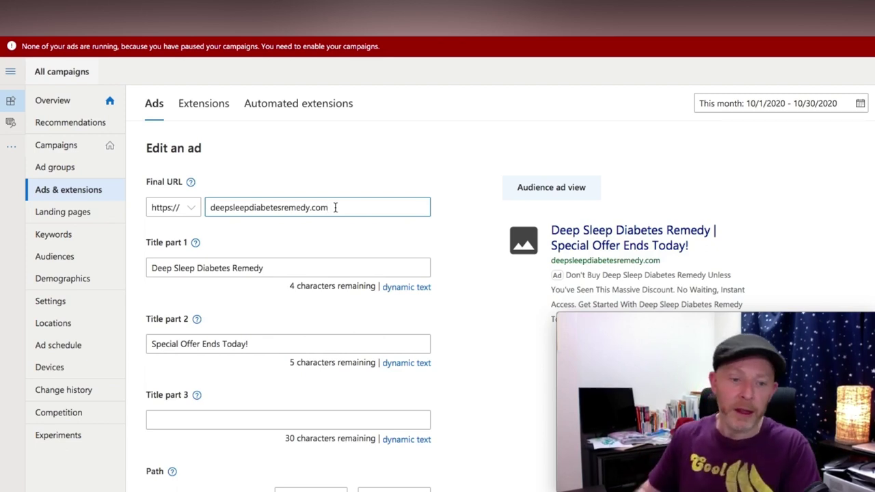
scroll(483, 256, down, 1)
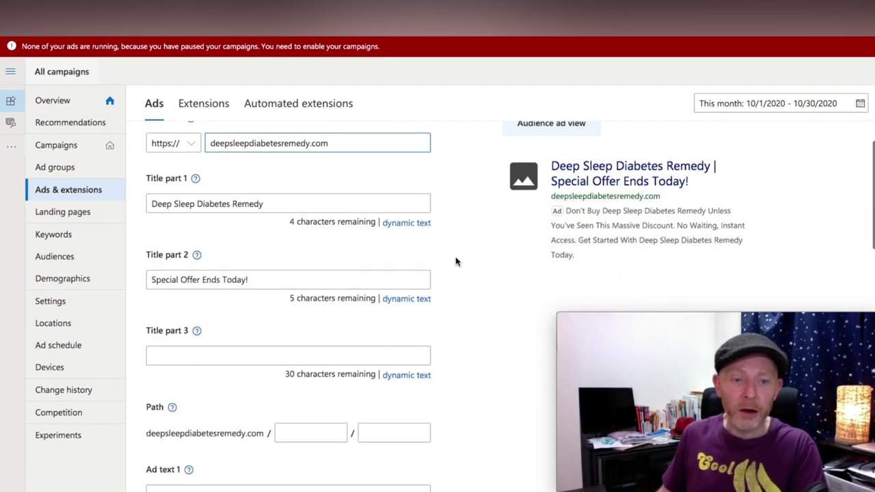
drag(267, 203, 123, 203)
click(175, 230)
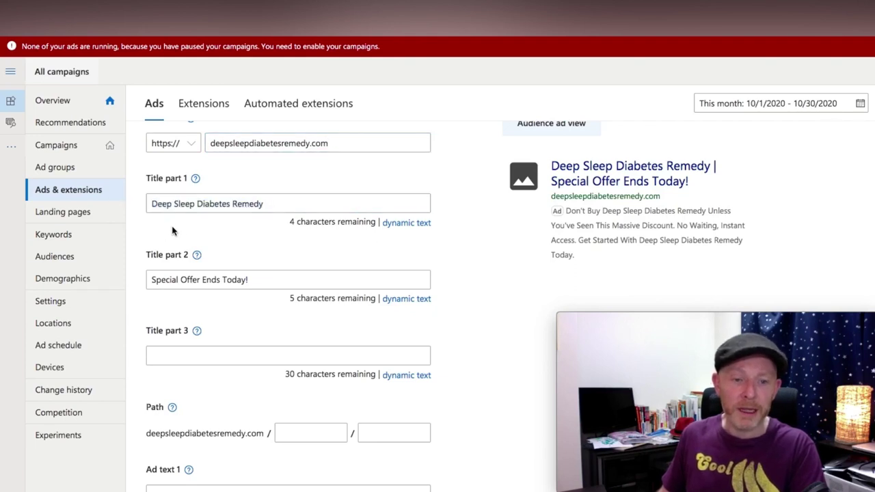
- Review the ad's second and third title parts, path, both ad texts and mobile URL without changing them
click(277, 279)
click(227, 306)
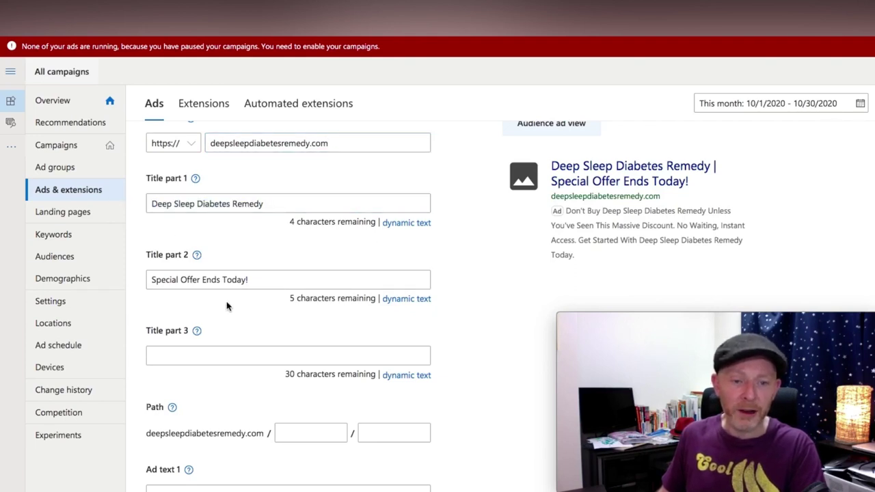
scroll(228, 309, down, 1)
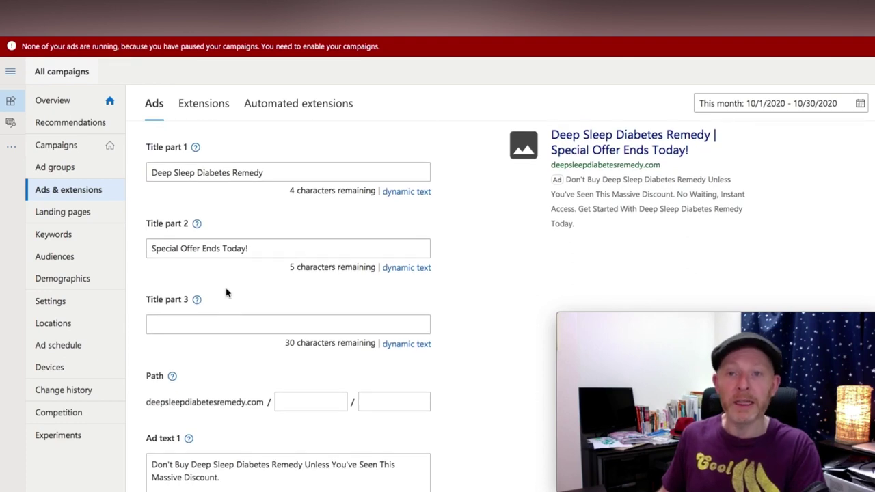
scroll(232, 295, down, 2)
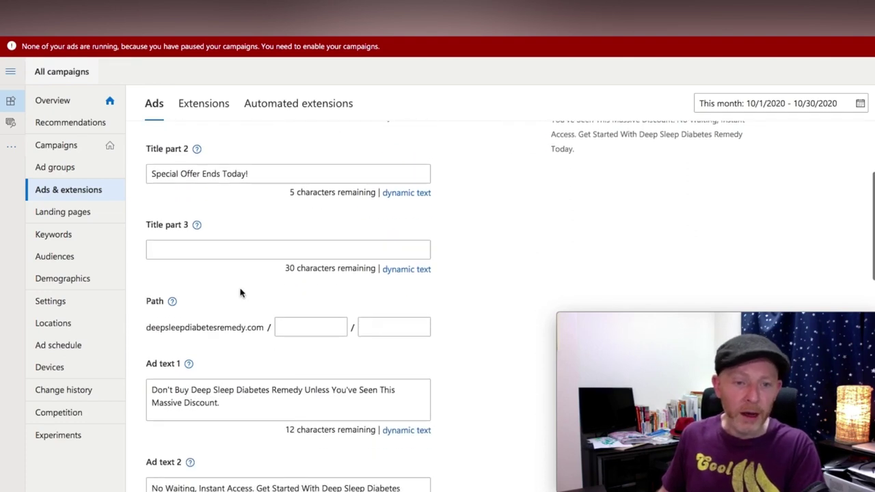
scroll(234, 277, up, 3)
scroll(232, 276, down, 2)
click(231, 279)
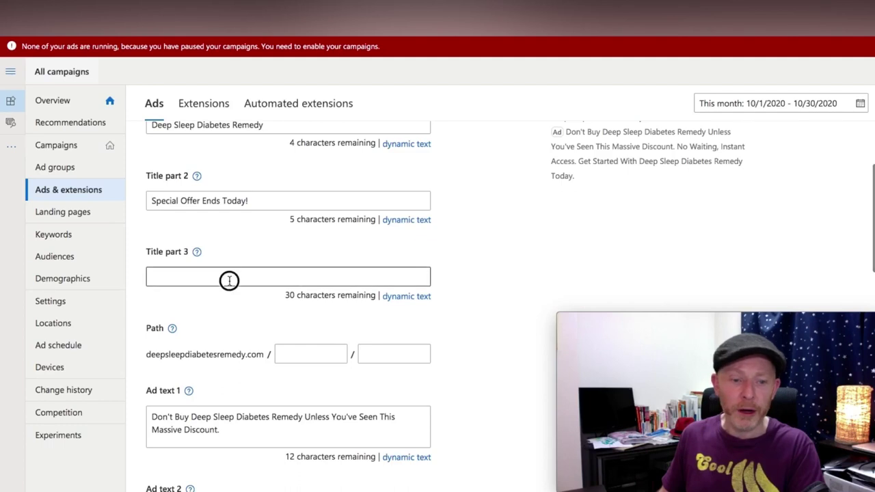
scroll(231, 284, down, 1)
scroll(231, 291, down, 3)
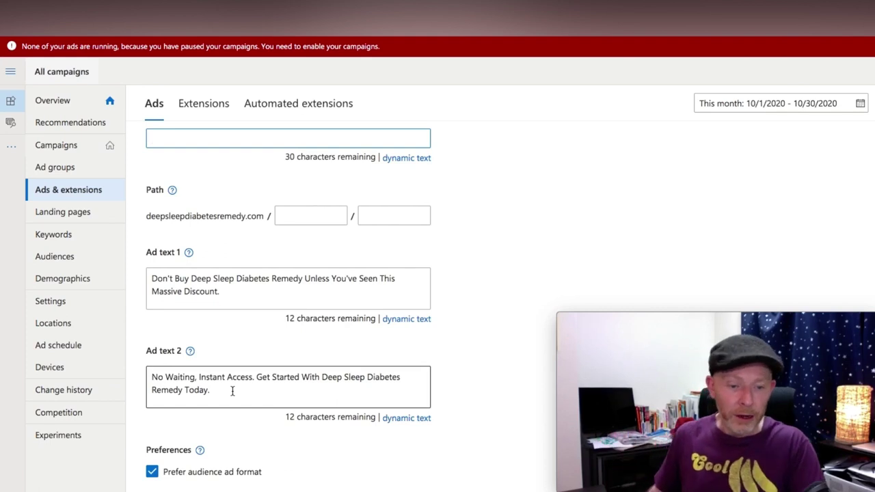
scroll(274, 355, down, 3)
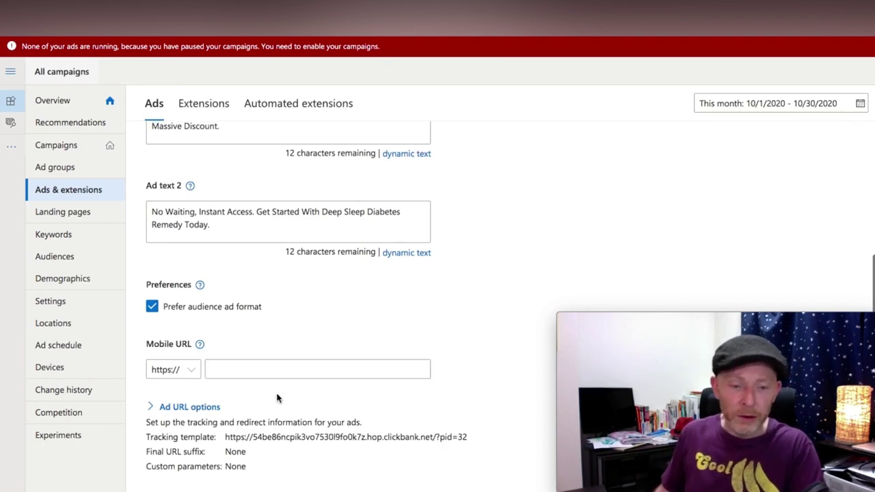
- Expand the ad URL options and examine the ClickBank hoplink in the tracking template, leaving it unchanged
click(217, 411)
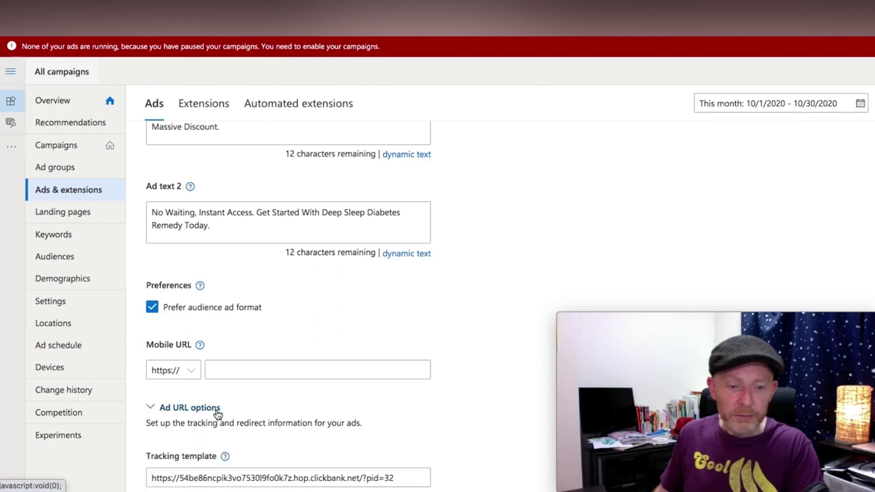
scroll(232, 407, down, 2)
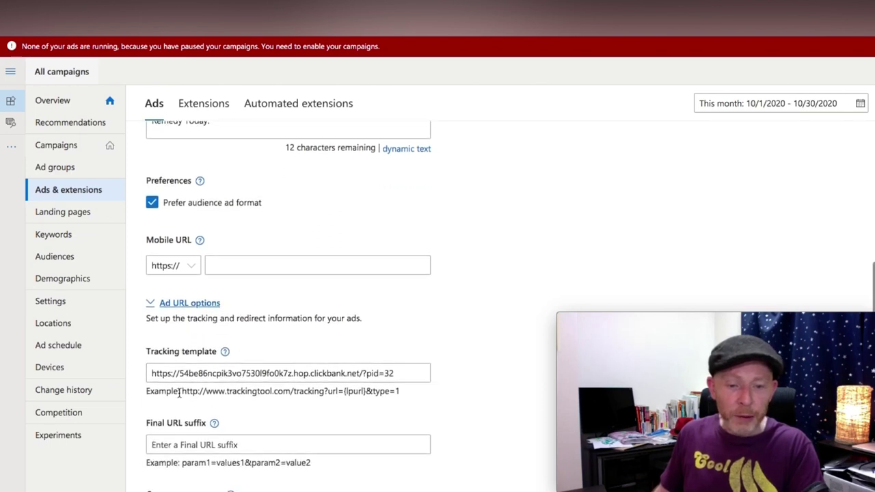
drag(149, 373, 416, 378)
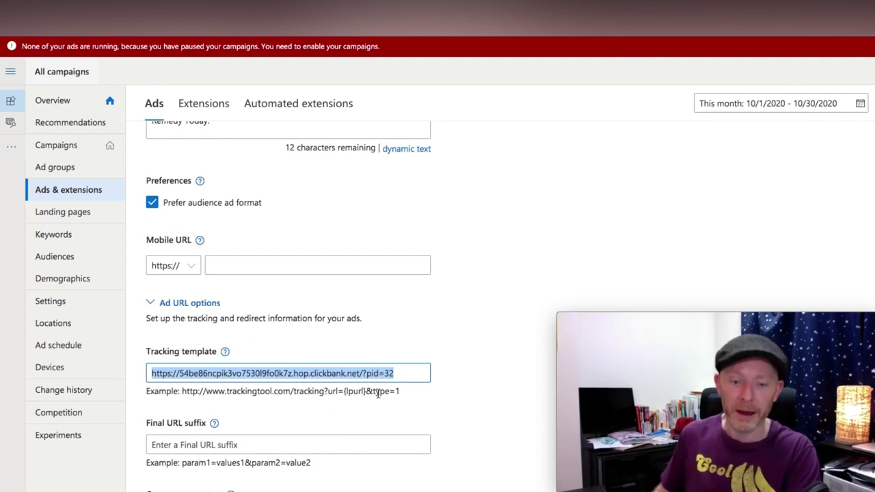
click(400, 374)
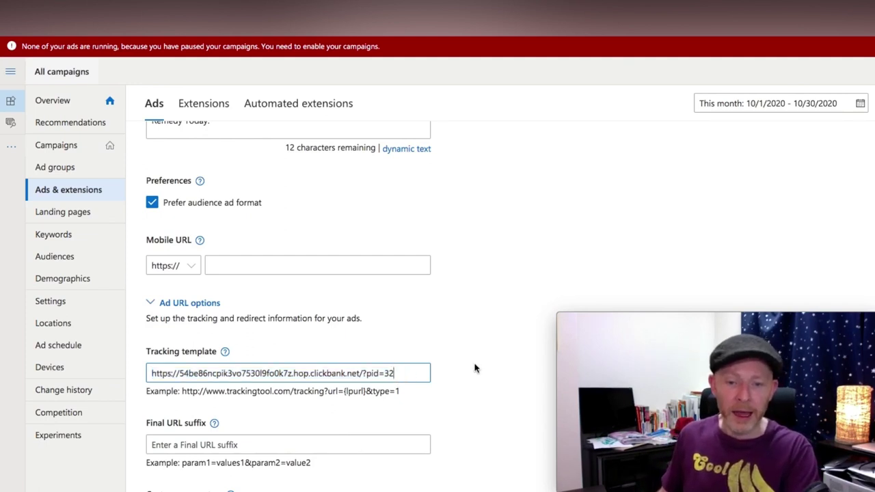
- Test the ad's tracking template, view the test details, and exit the ad editor without saving
scroll(473, 372, down, 3)
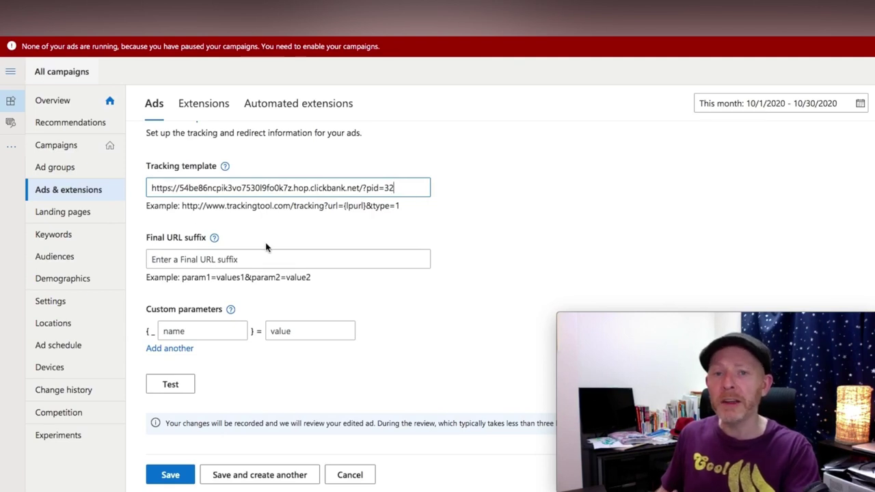
click(180, 392)
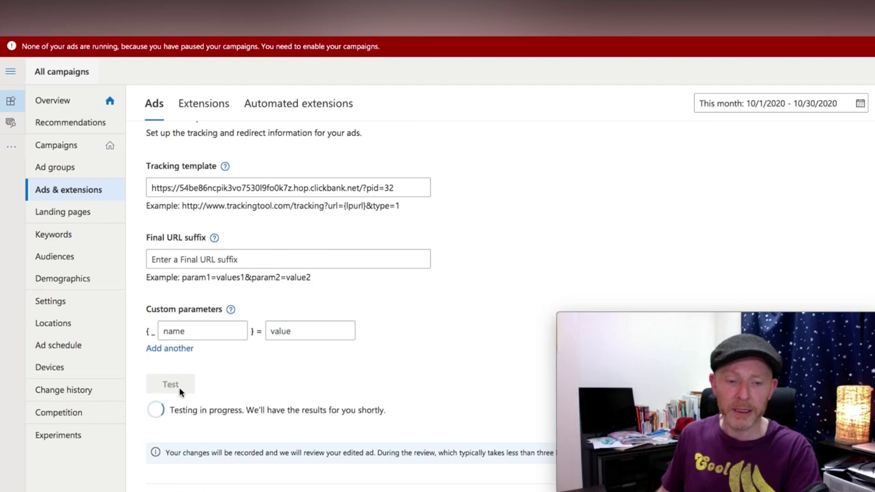
mouse_move(174, 403)
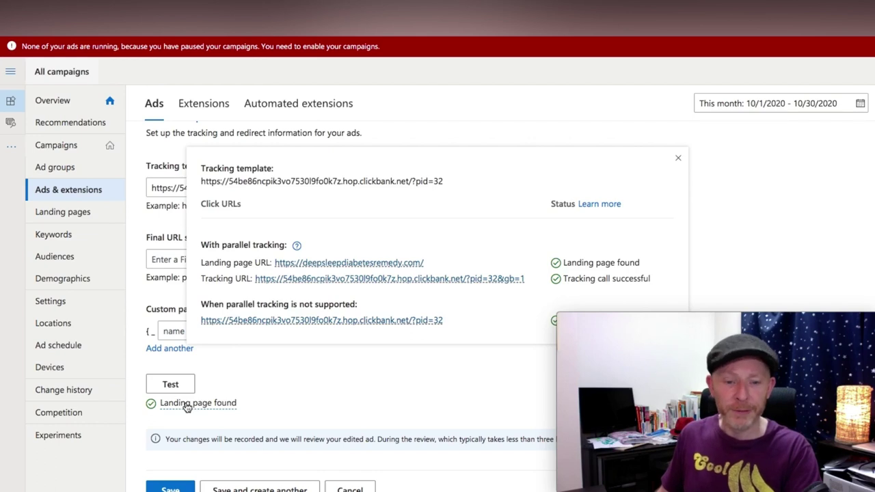
scroll(318, 388, down, 1)
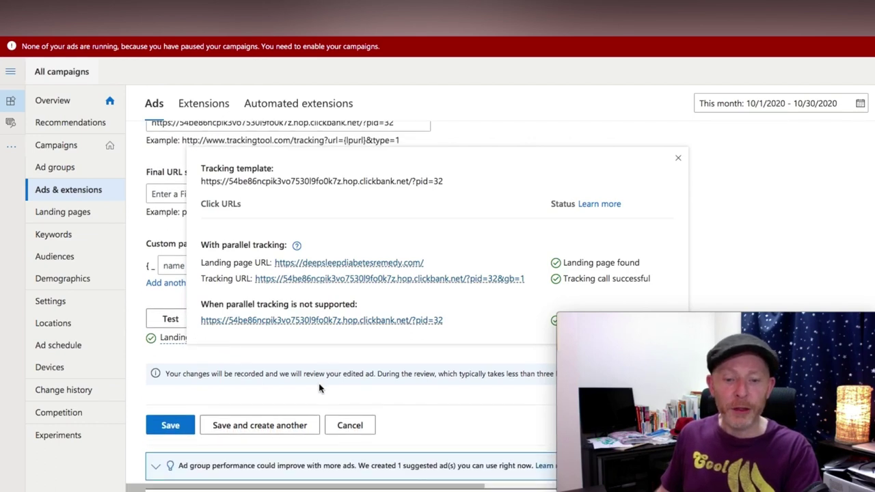
click(352, 424)
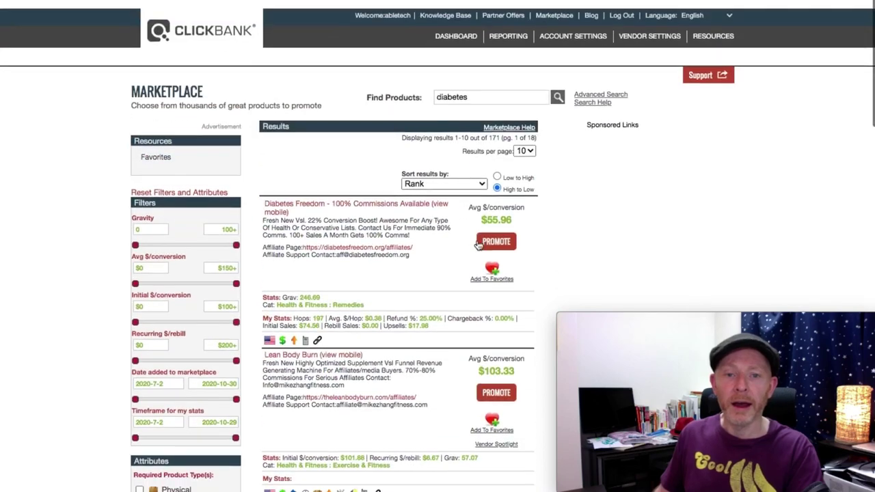
- Switch to ClickBank, open the Oct 25 transactions from the dashboard's daily sales snapshot, and check the vendor of each sale
scroll(478, 247, down, 1)
click(453, 30)
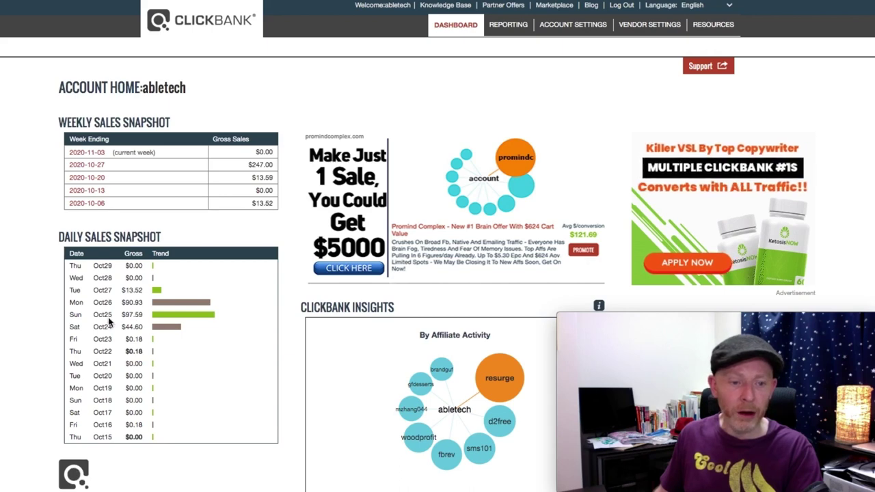
click(163, 319)
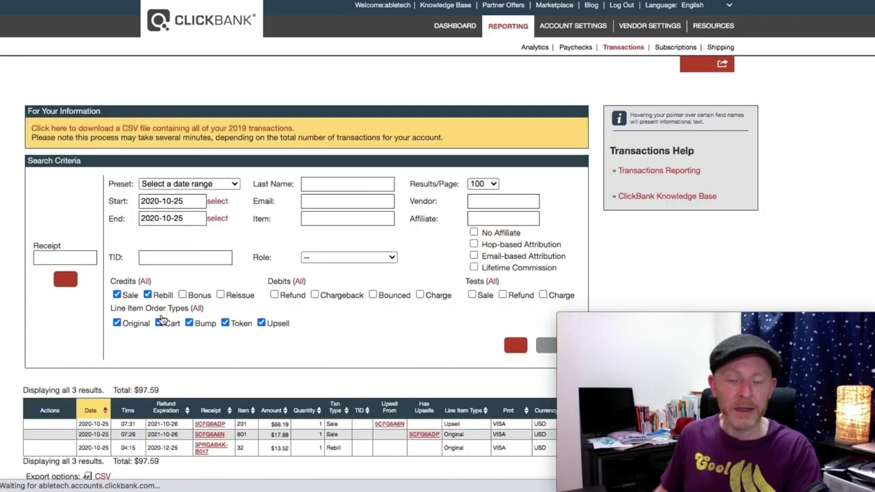
scroll(374, 321, down, 5)
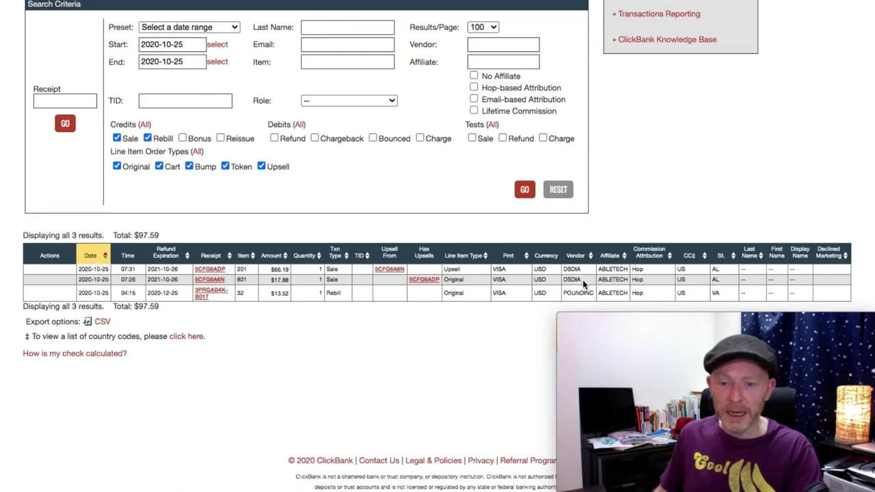
drag(581, 282, 564, 270)
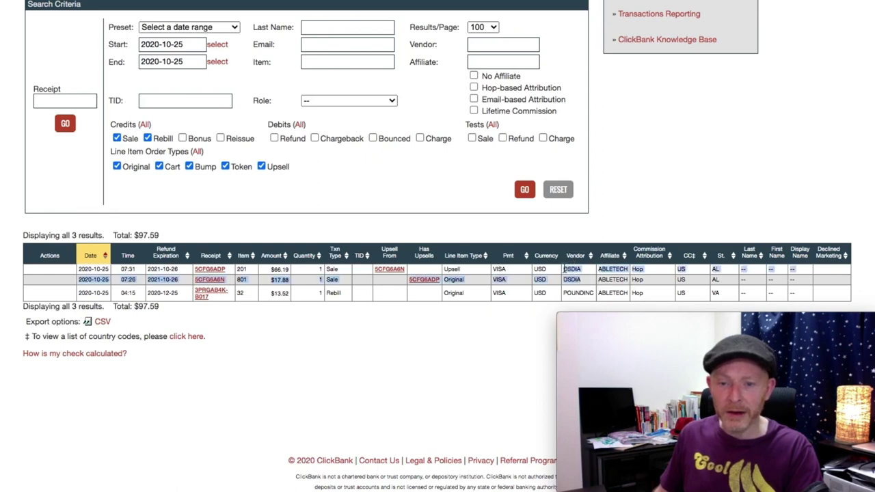
click(567, 280)
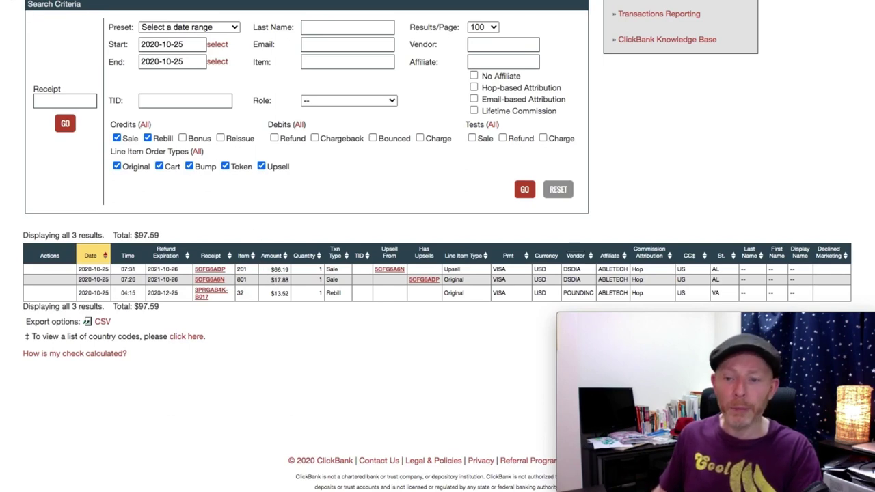
- Return to the dashboard, open the Oct 26 transactions, and check the original and upsell sale amounts
key(alt+Left)
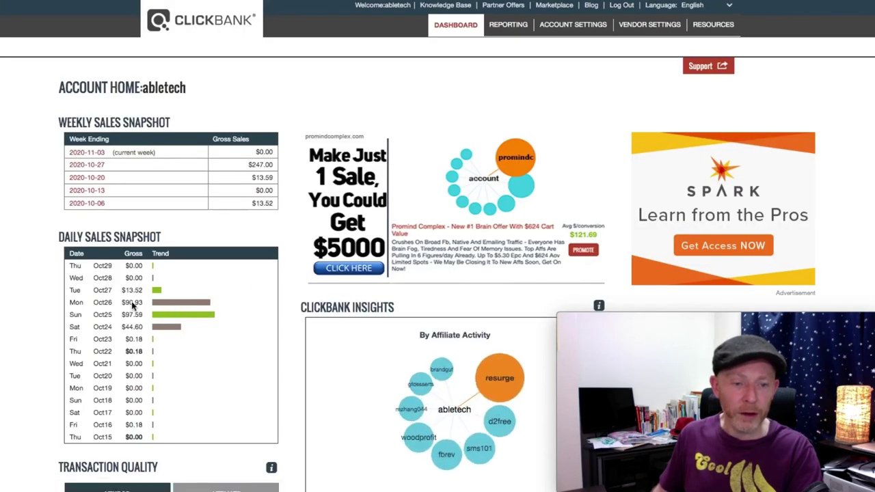
click(167, 301)
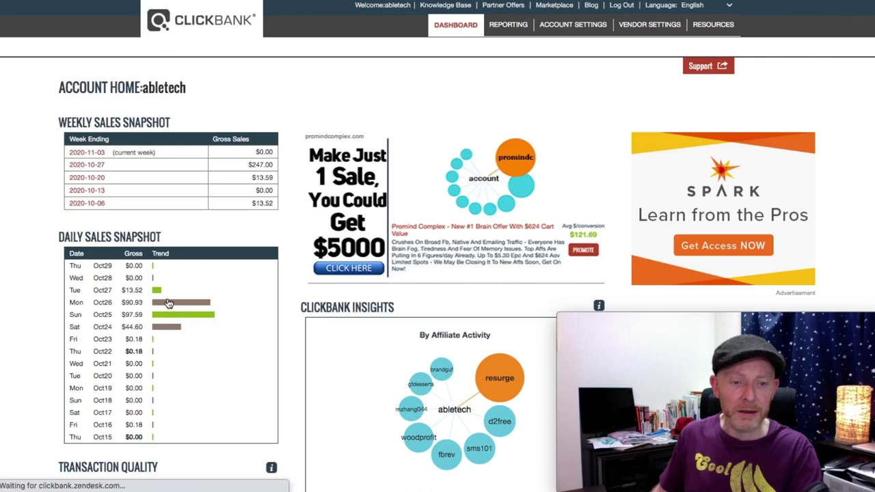
scroll(350, 274, down, 2)
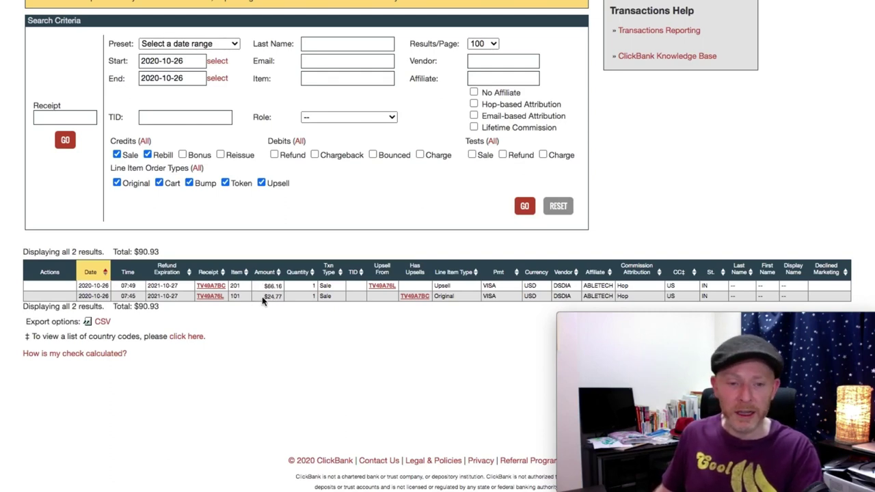
drag(262, 298, 288, 287)
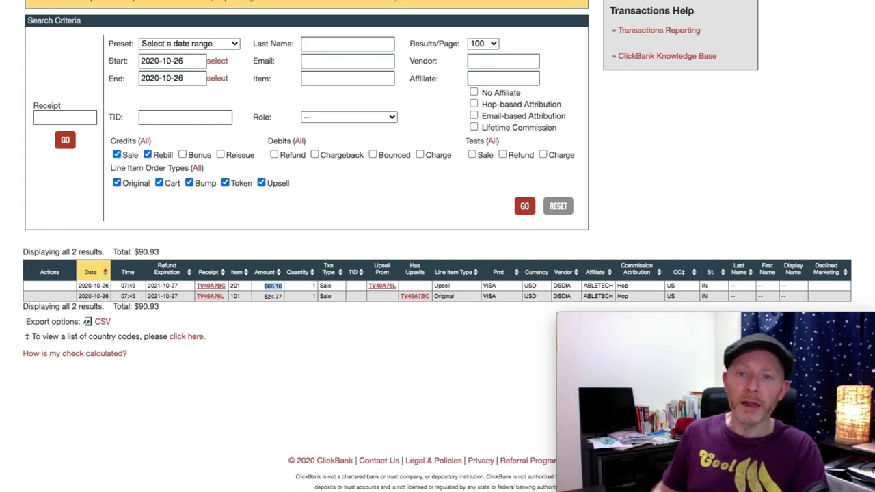
- Go back to the dashboard and reopen the Oct 25 transactions to compare their sale amounts
key(alt+Left)
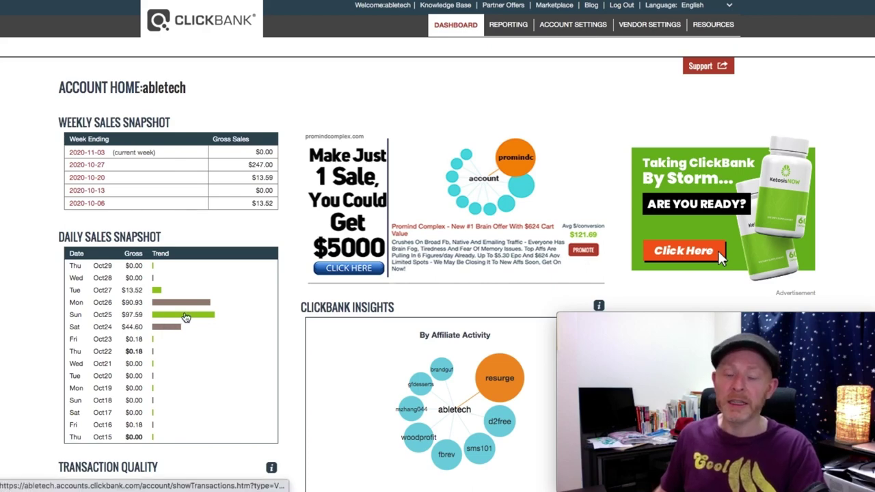
click(185, 317)
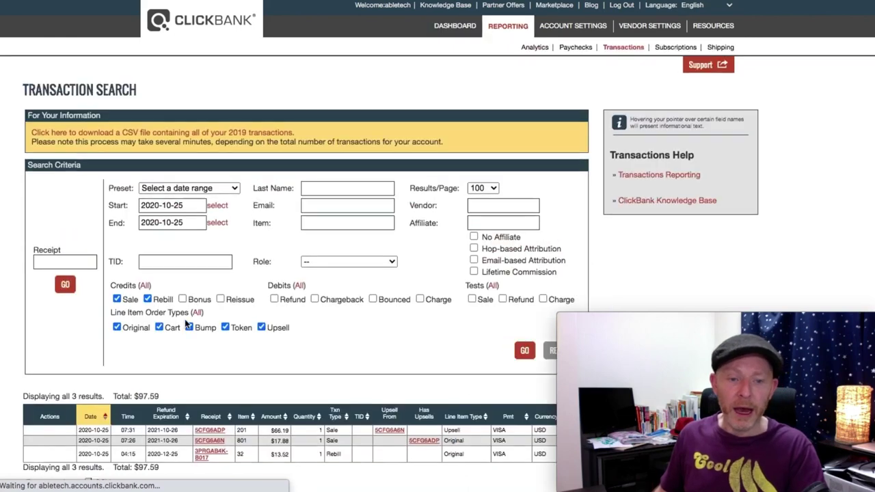
scroll(299, 425, down, 3)
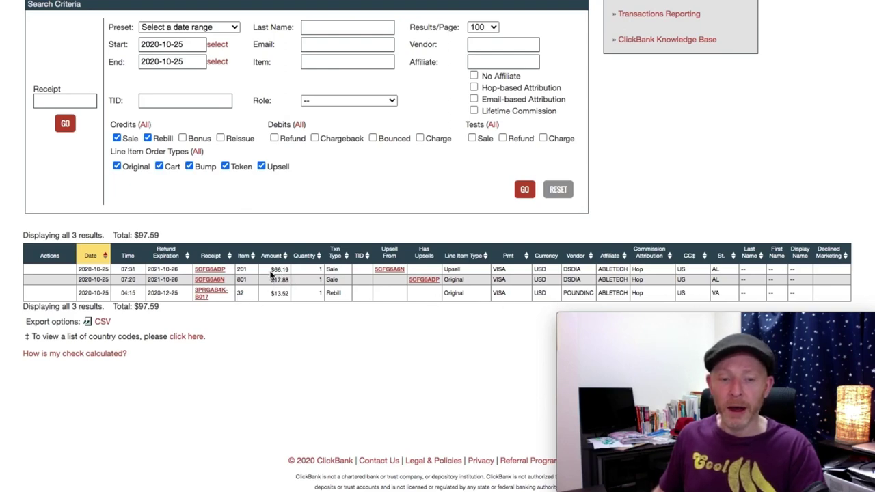
click(16, 1)
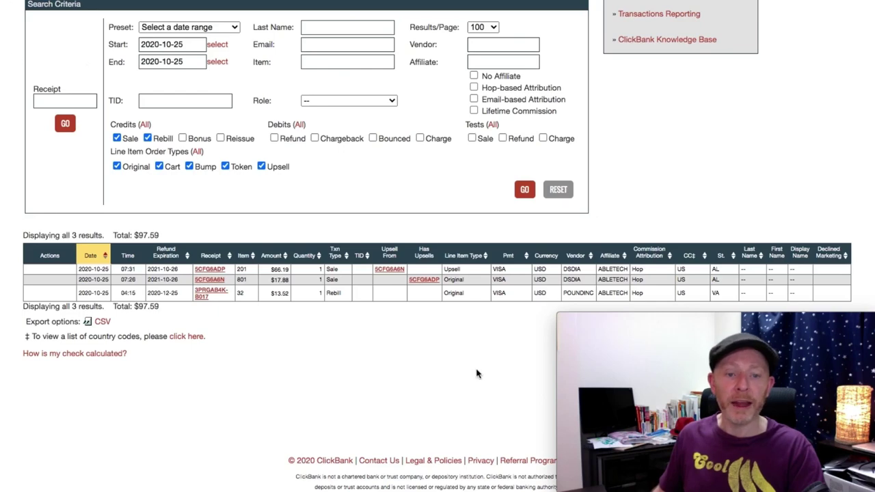